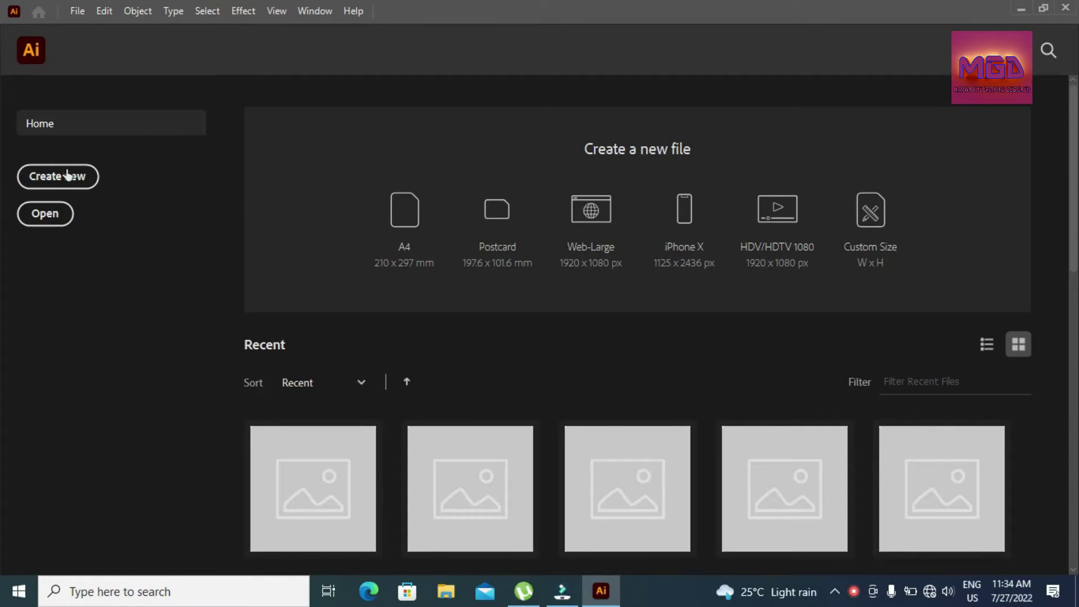
Create a new 1920 x 1080 px document in RGB color mode
click(67, 176)
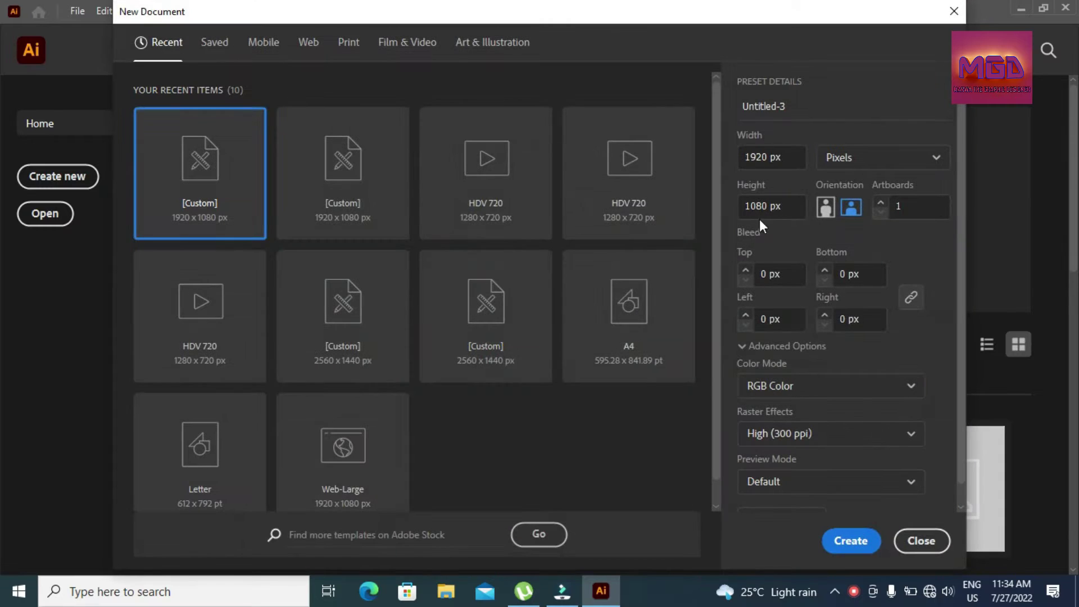
click(843, 544)
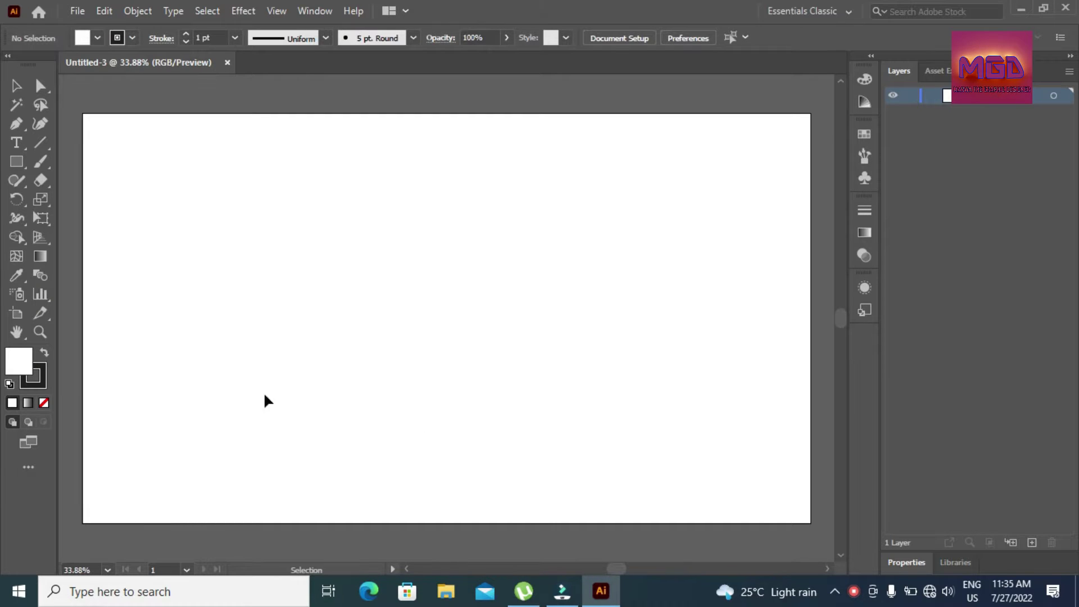
Draw an open two-segment roof-shaped path with the Pen tool, with a short left slope and a longer right slope
click(18, 126)
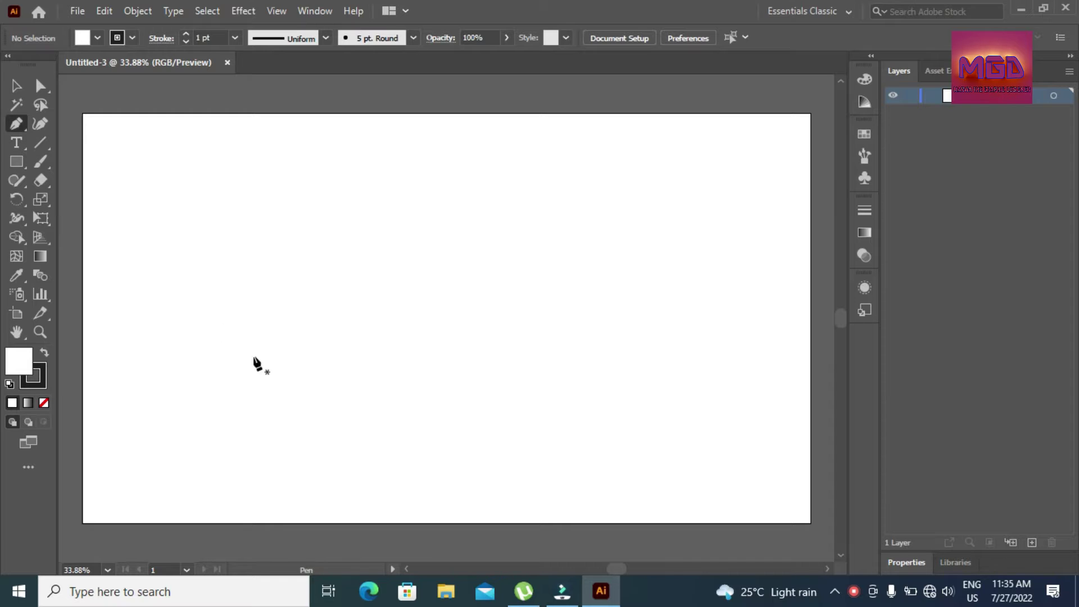
click(197, 294)
click(289, 256)
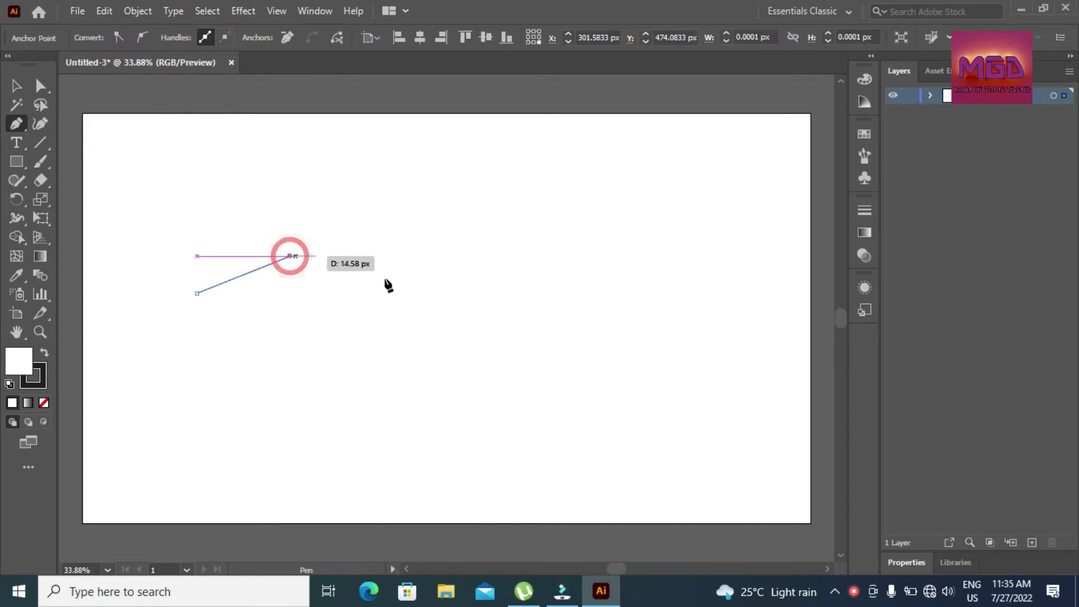
click(477, 334)
click(16, 88)
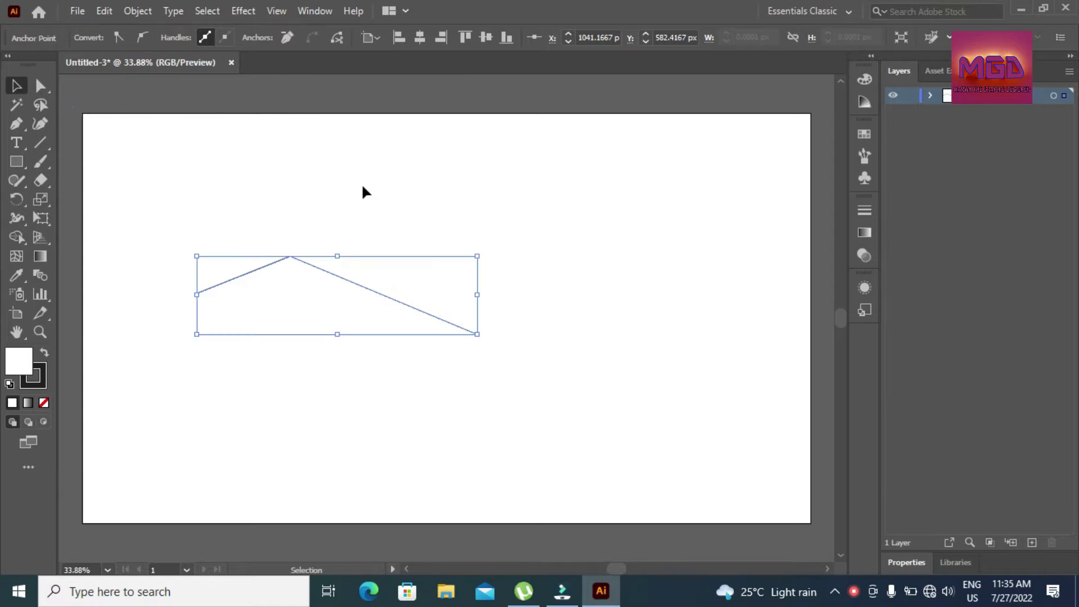
Give the roof path a width profile tapered at both ends and a 9 pt stroke
click(209, 288)
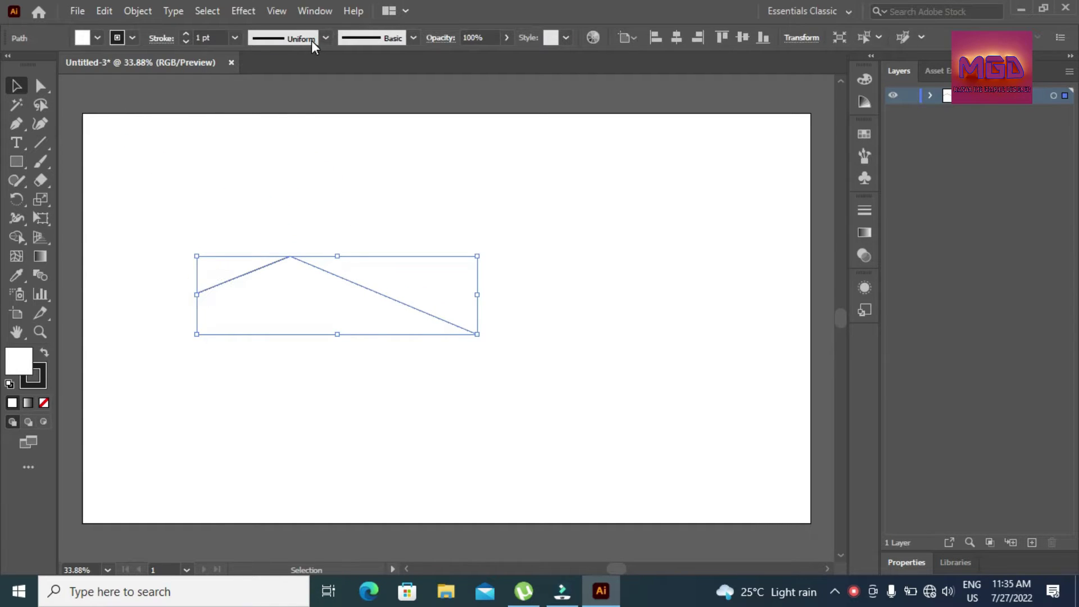
click(325, 38)
click(285, 139)
click(185, 34)
click(186, 34)
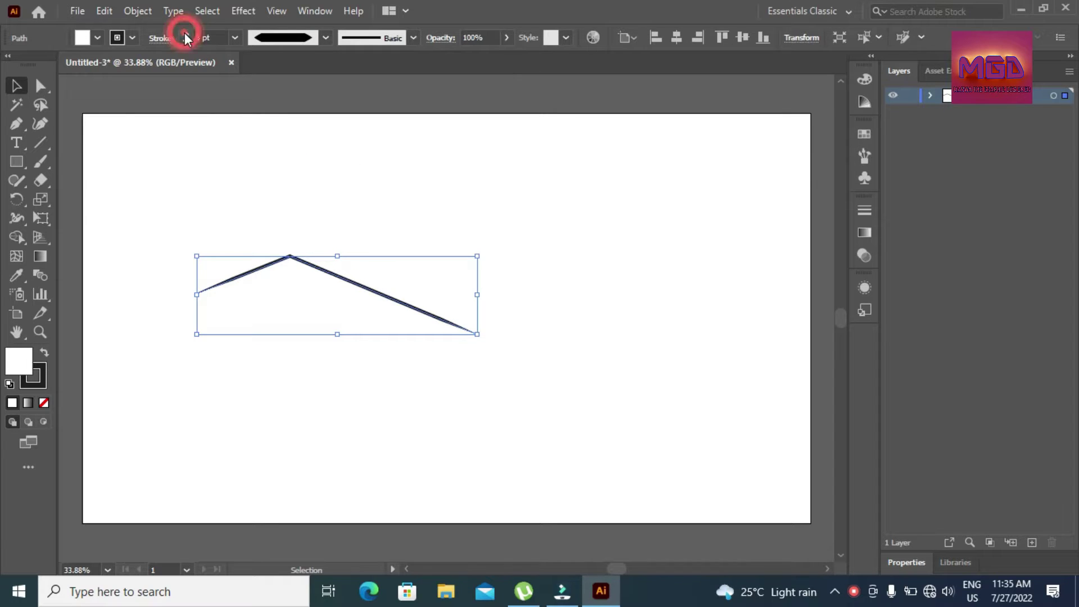
click(186, 34)
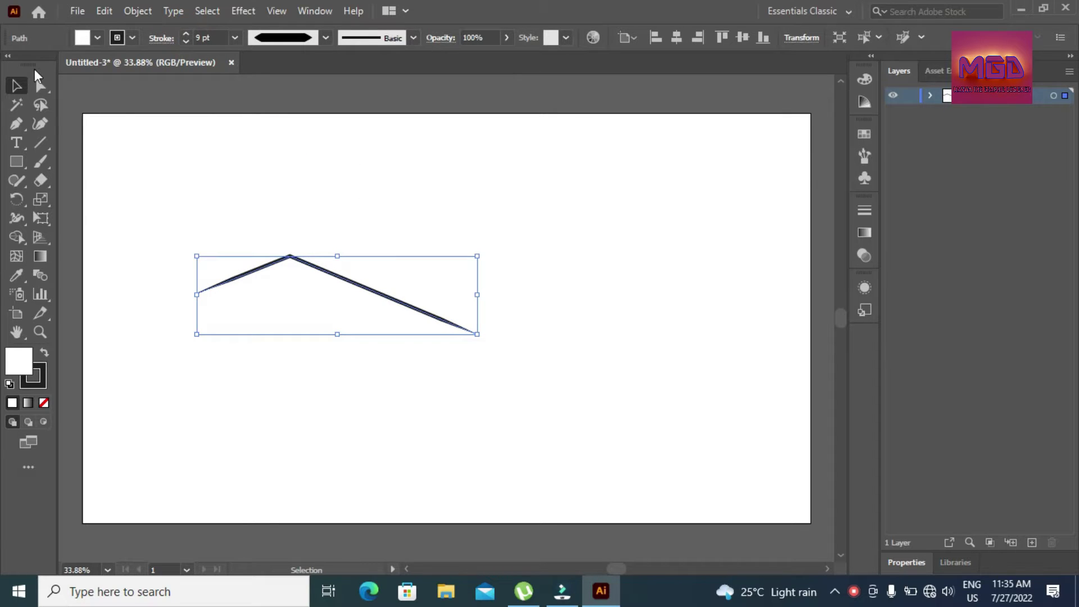
Duplicate the roof line to the right and move both roof lines to the lower part of the artboard
drag(365, 289, 572, 303)
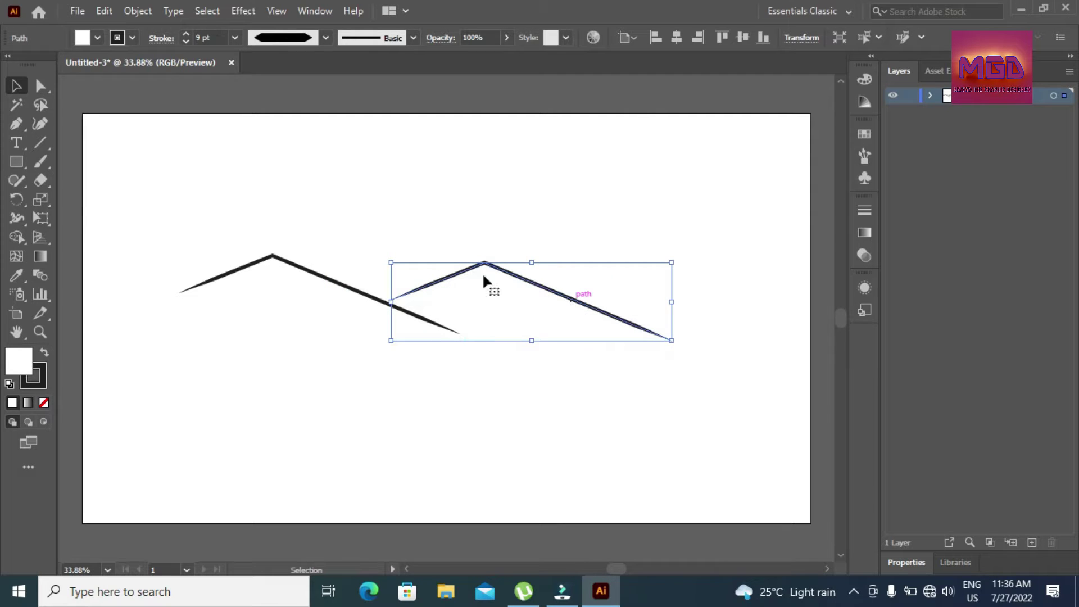
drag(135, 158, 736, 437)
drag(397, 309, 359, 444)
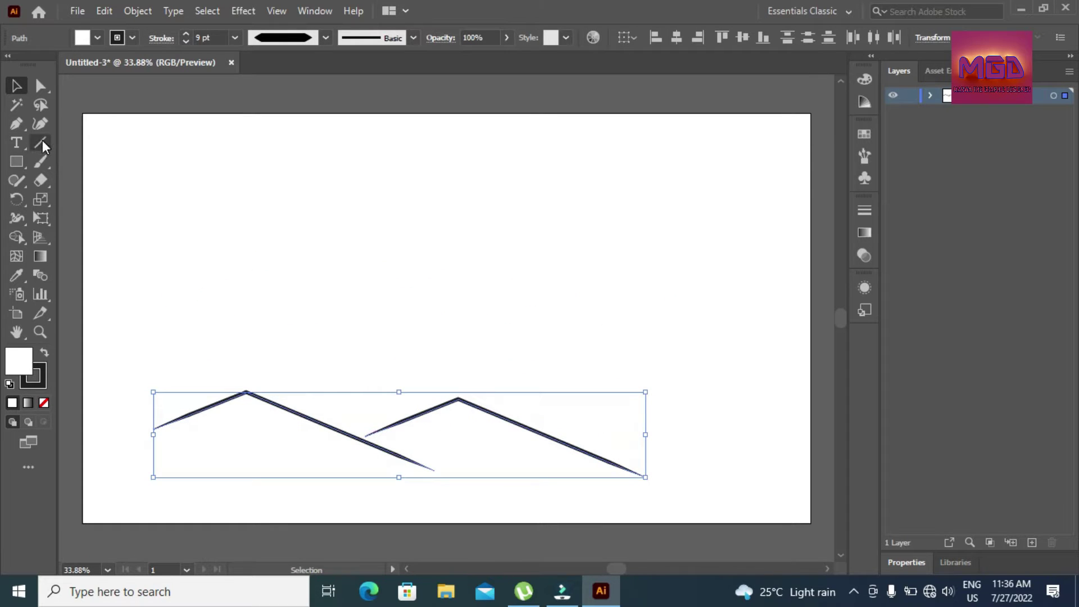
Draw a tall narrow rectangle above the roof lines and place a duplicate flush against its right side
click(16, 161)
drag(382, 159, 431, 386)
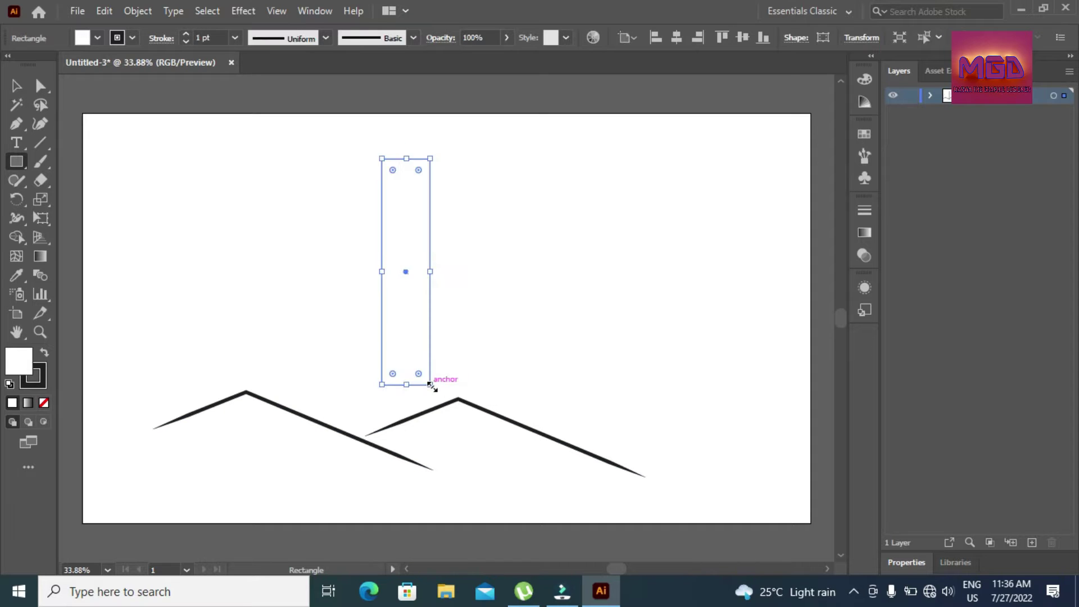
key(v)
drag(430, 197, 478, 196)
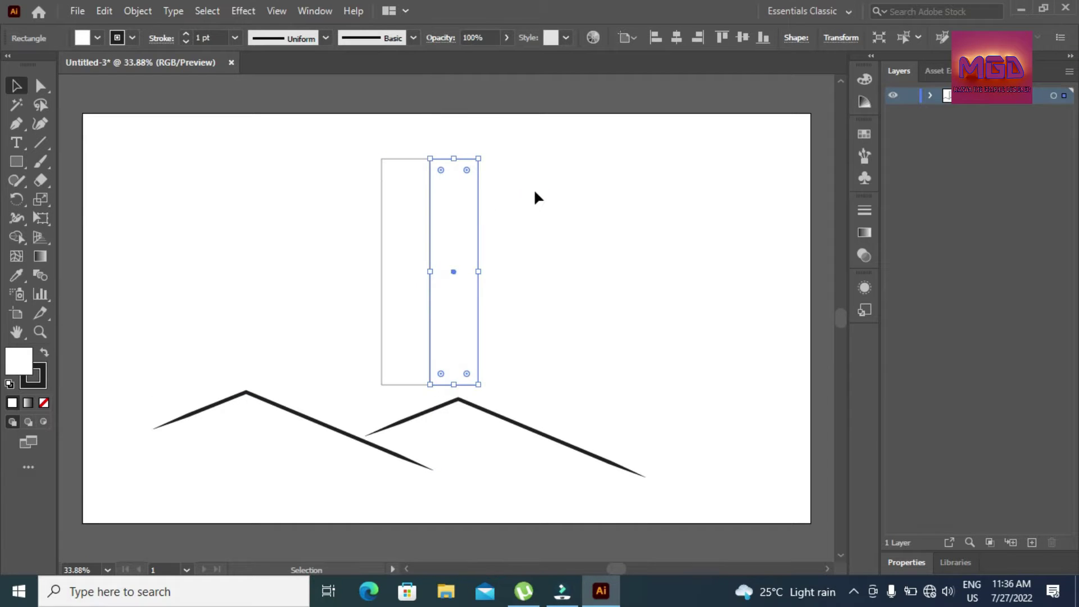
click(501, 190)
Try to join the top corner points where the two rectangles meet
click(40, 86)
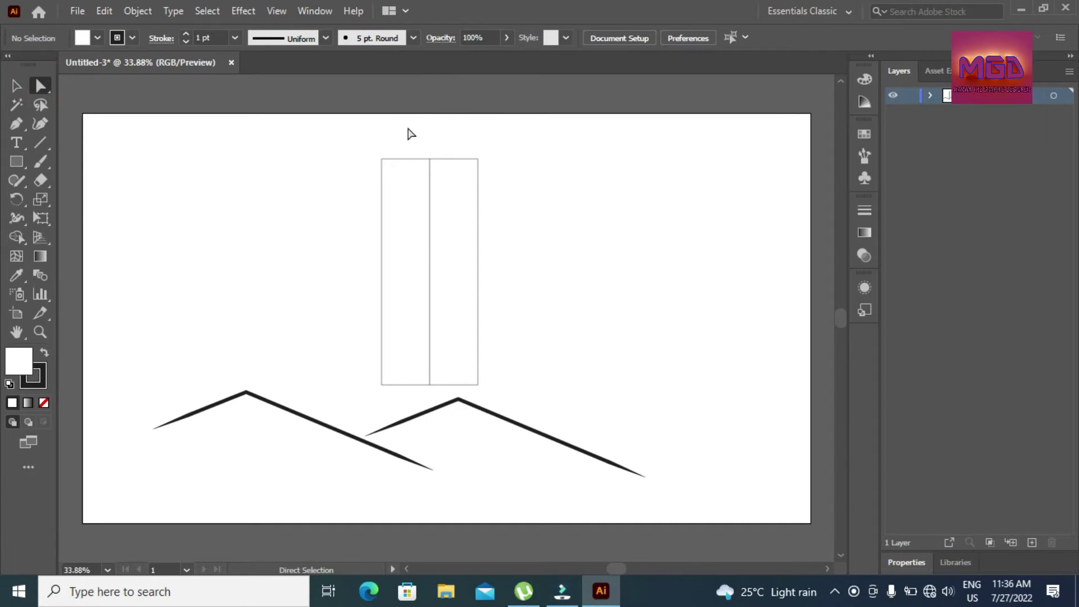
drag(410, 131, 433, 163)
right_click(433, 163)
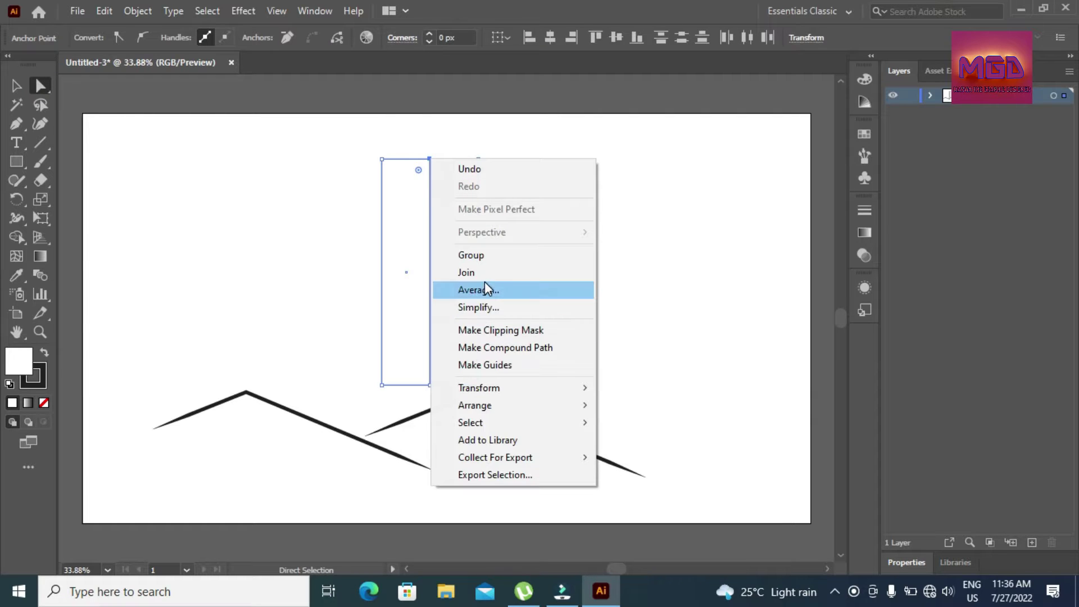
click(485, 277)
click(678, 230)
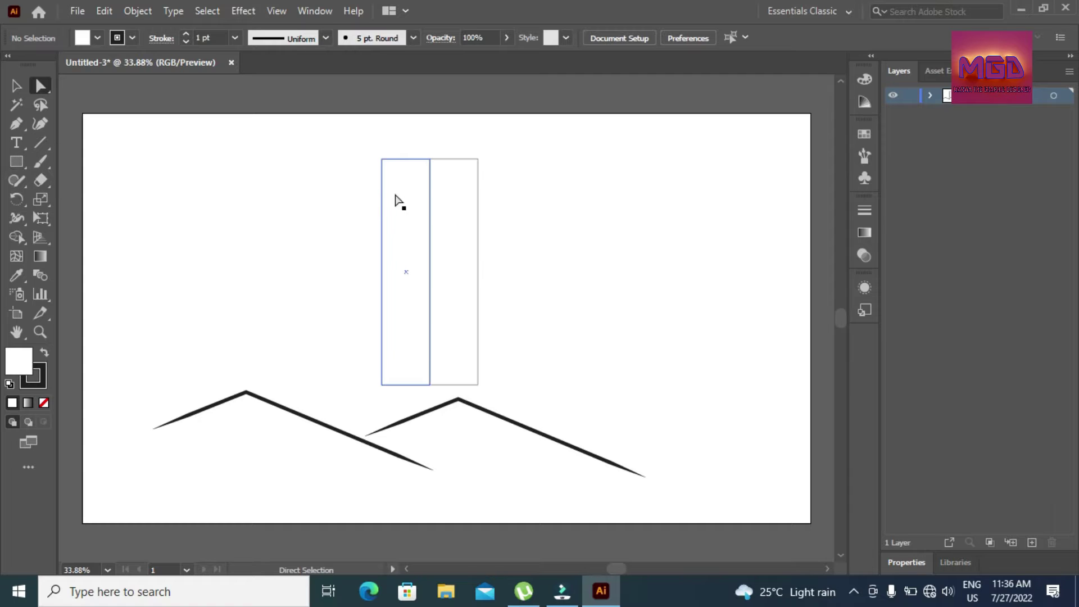
Delete the right, top and bottom edges of the right-hand rectangle, leaving only its left edge
click(395, 166)
click(480, 217)
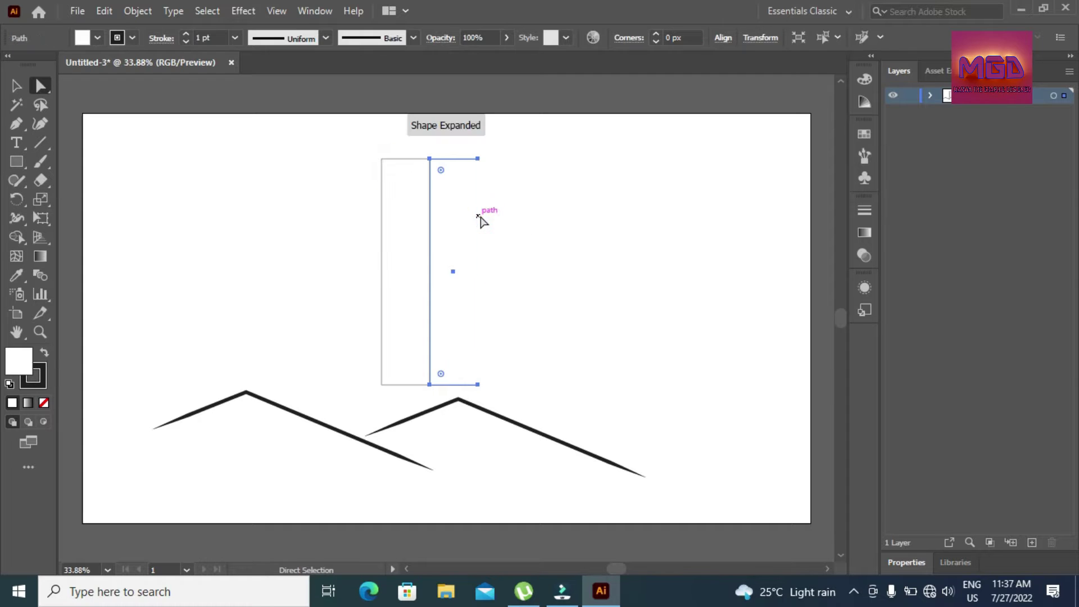
click(615, 153)
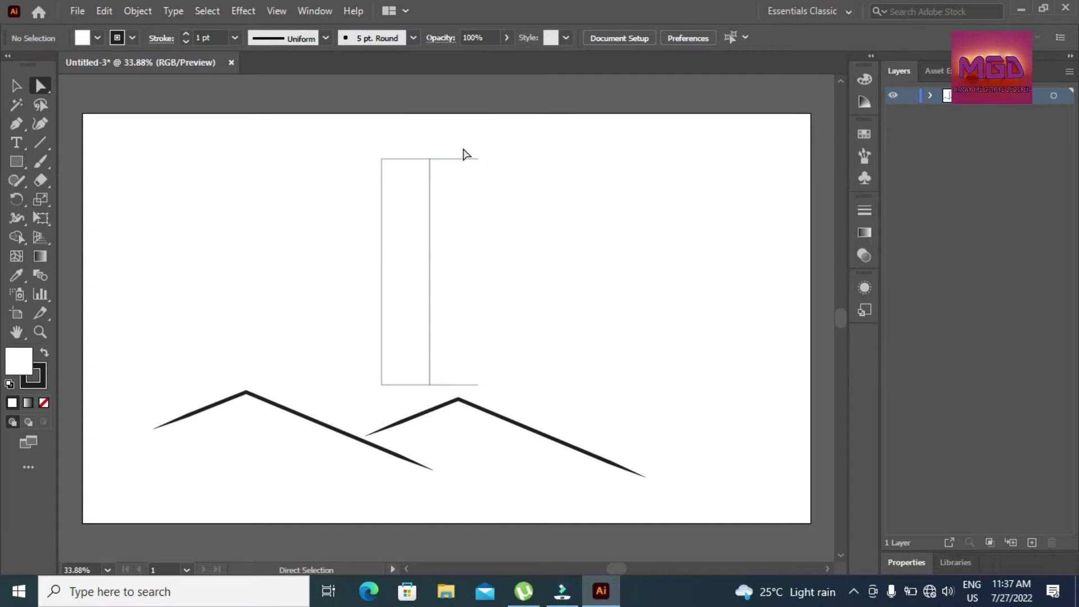
drag(460, 147, 497, 398)
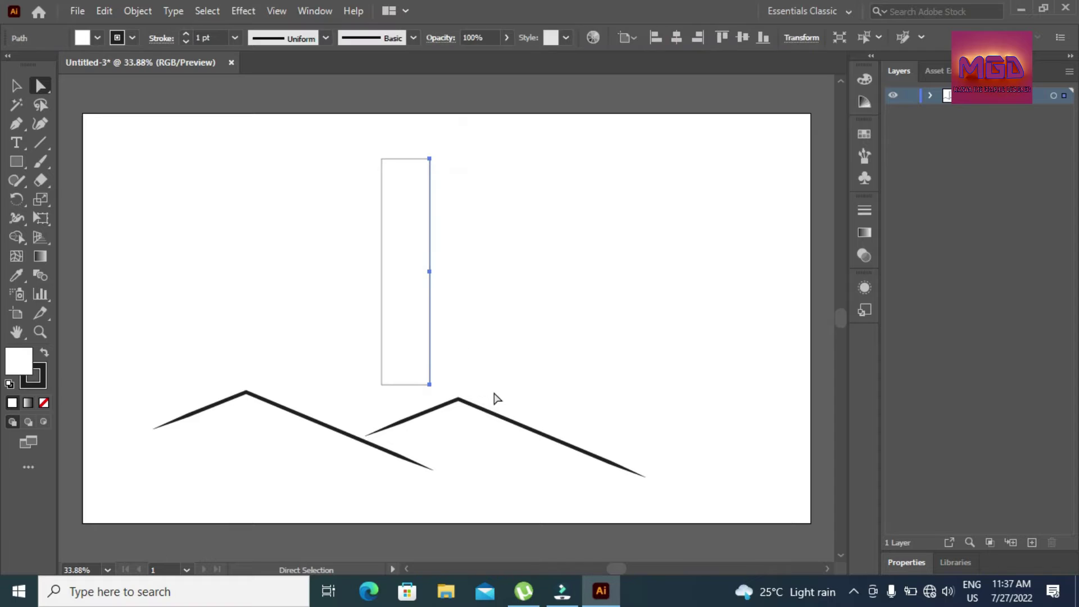
click(318, 191)
key(v)
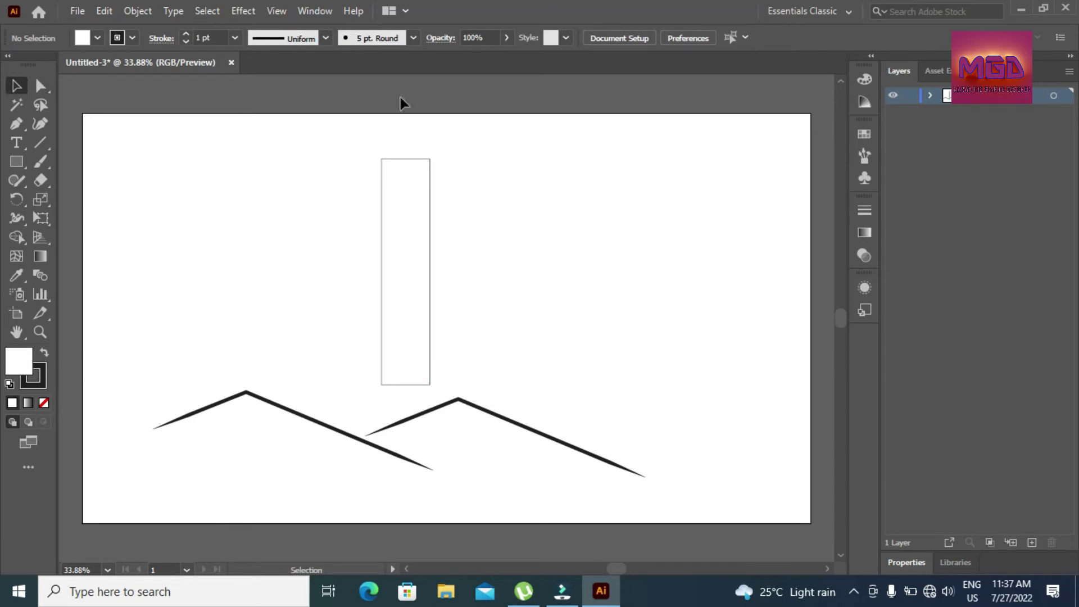
double_click(416, 159)
click(68, 84)
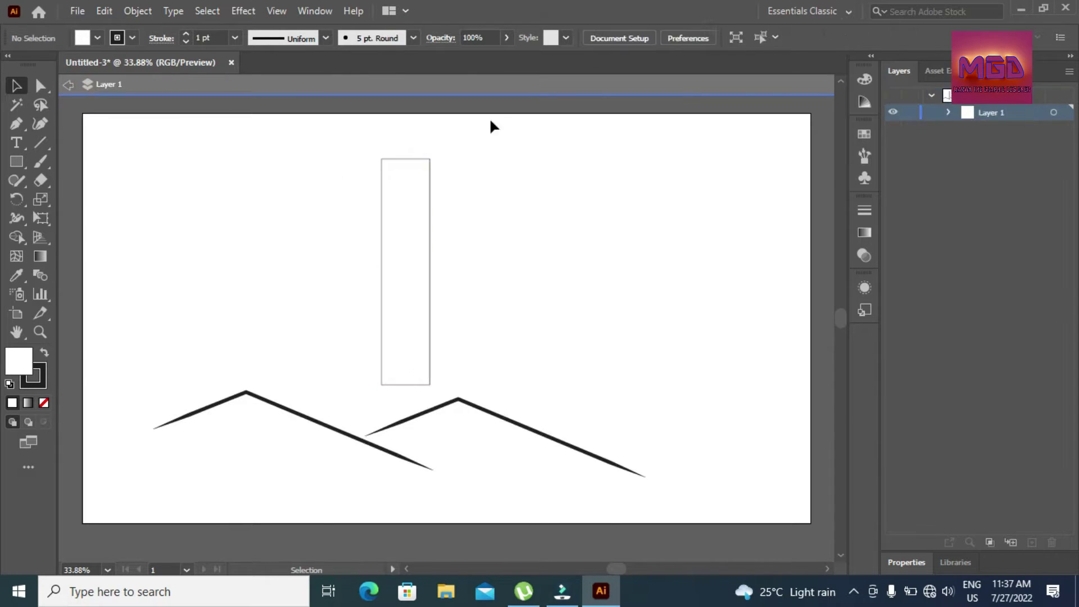
click(359, 83)
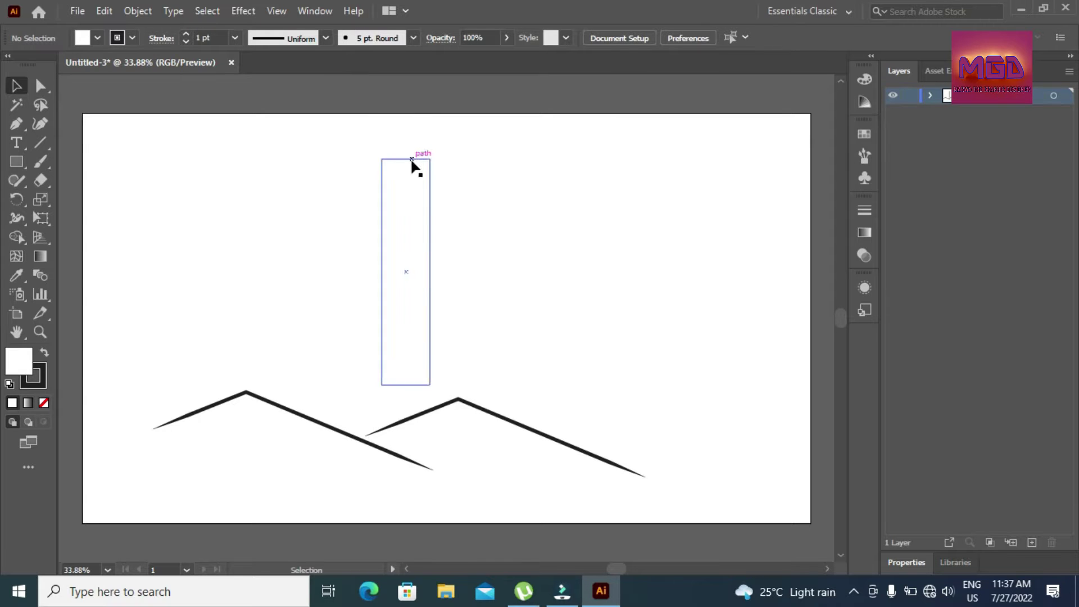
Move the remaining rectangle to the left and delete the leftover vertical line
drag(412, 160, 508, 361)
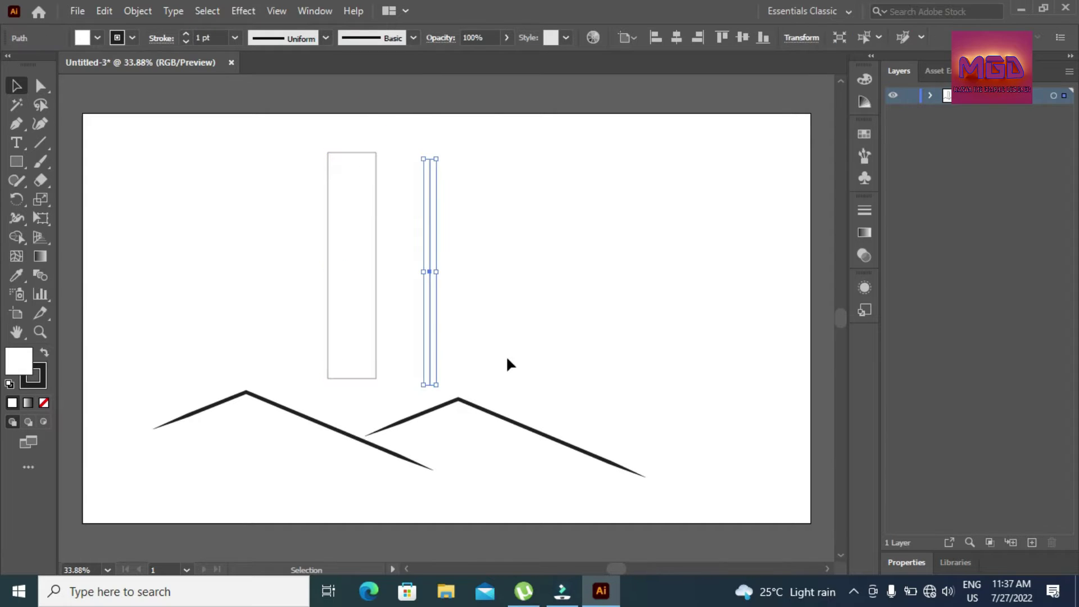
key(Delete)
Paste a copy of the rectangle in front of it and scale the copy down proportionally around its center
click(329, 174)
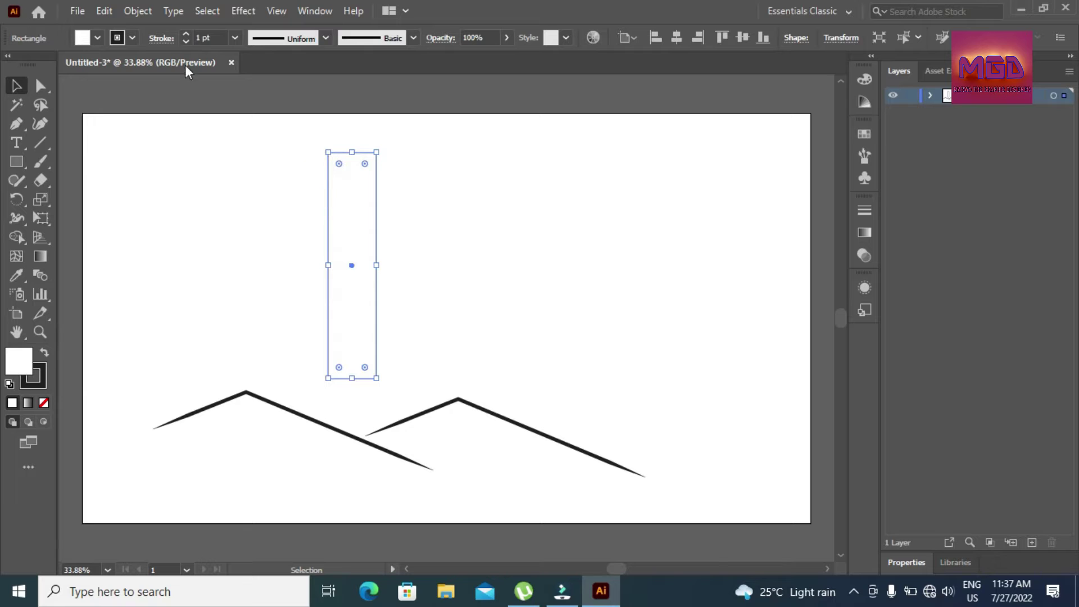
click(104, 10)
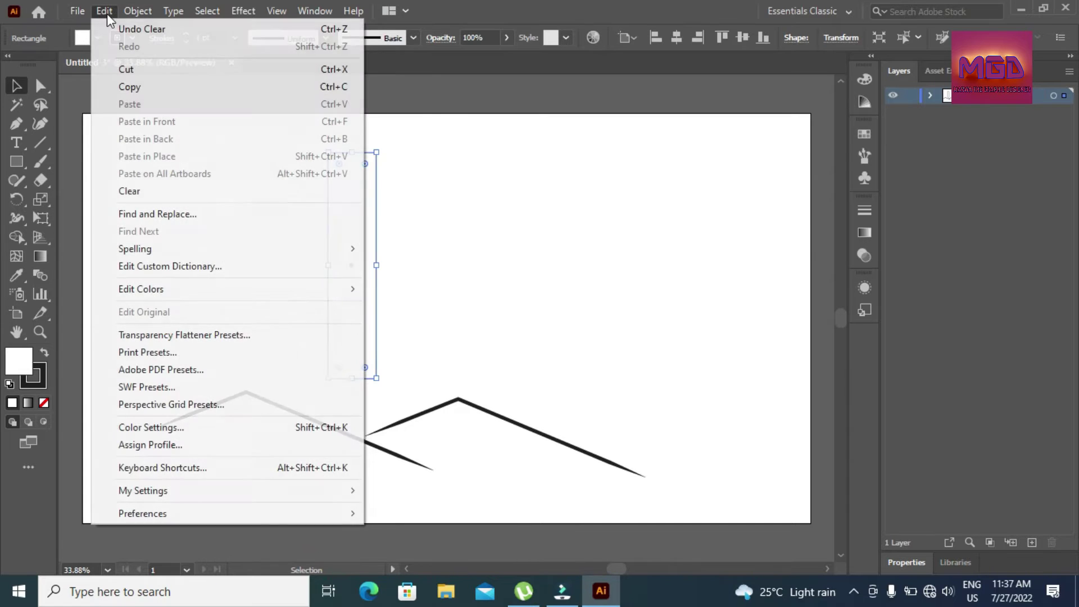
click(93, 84)
click(105, 11)
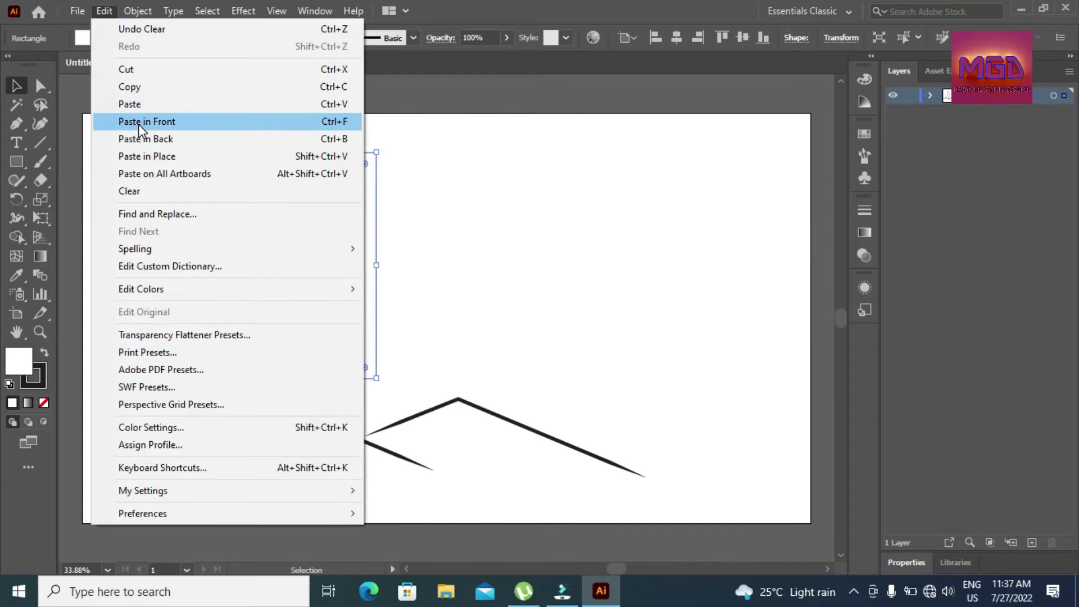
click(169, 121)
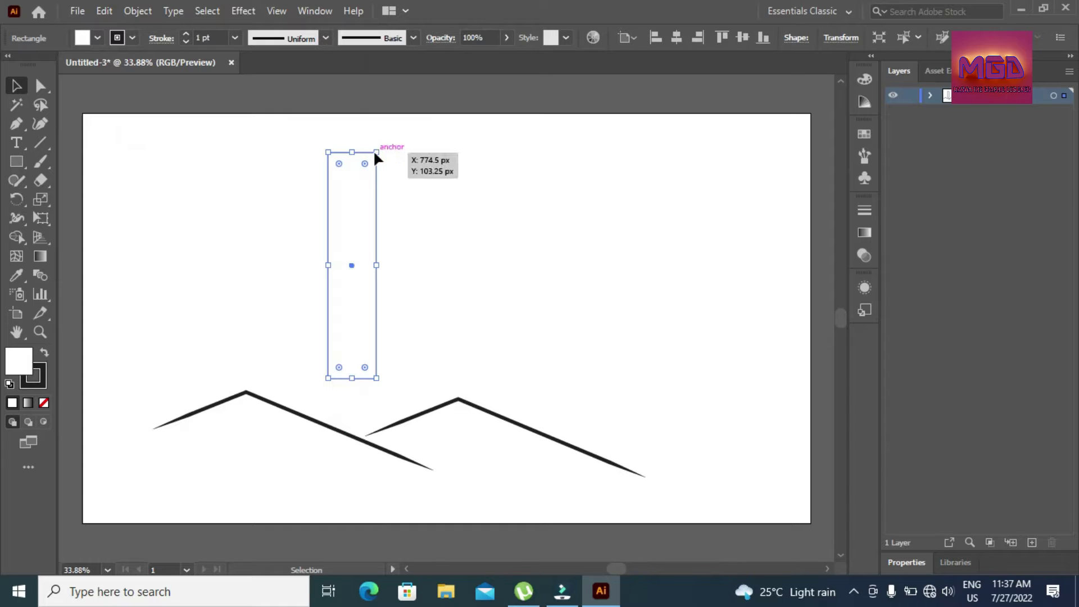
drag(376, 150, 373, 170)
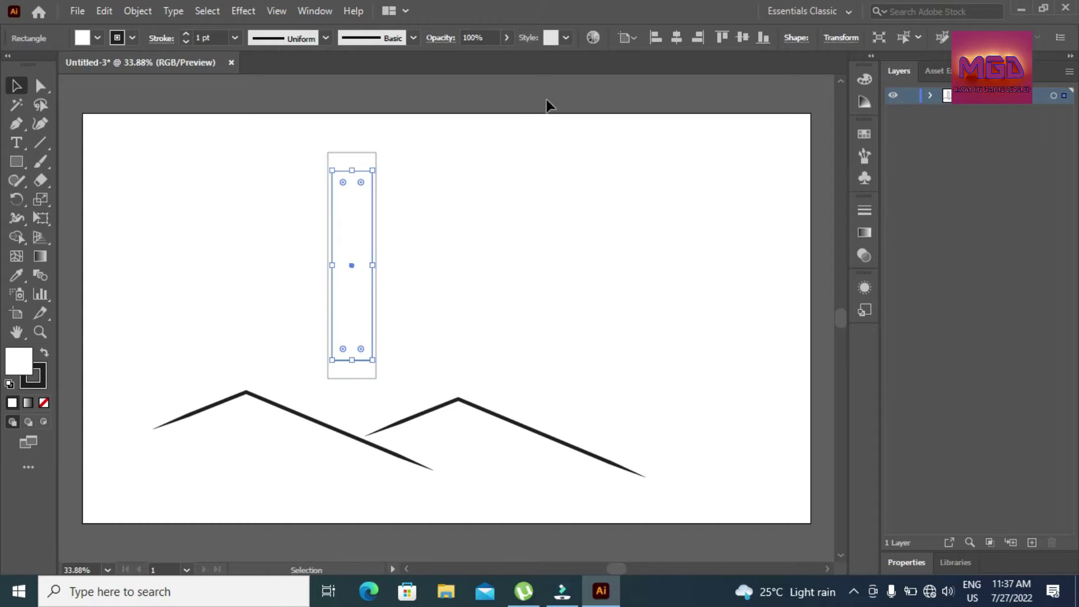
click(221, 154)
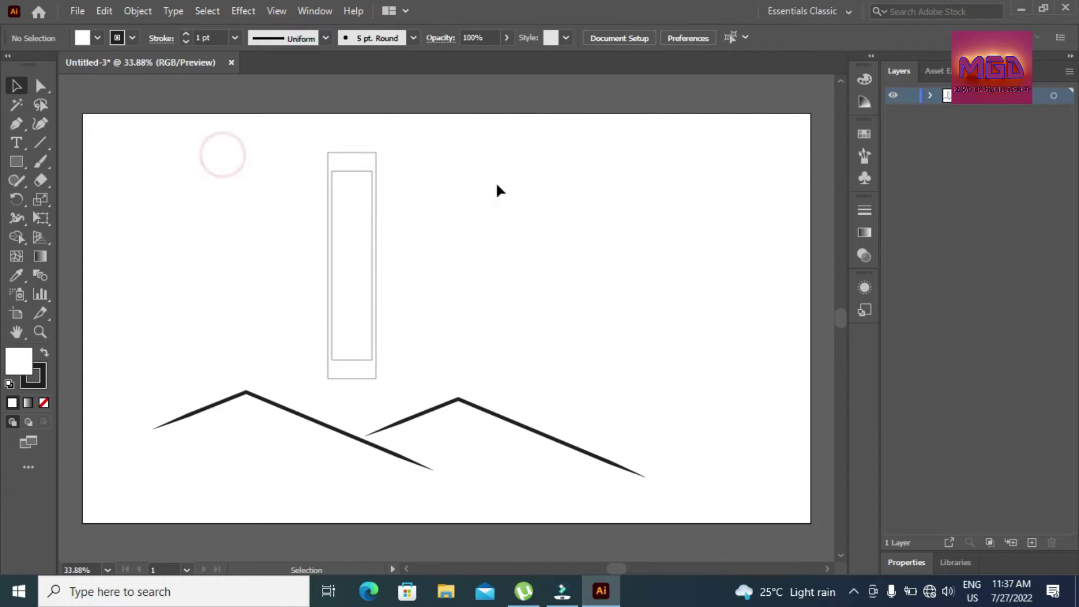
Stretch the inner rectangle up and down so that a narrow, even margin separates it from the outer rectangle
click(356, 174)
drag(352, 170, 353, 160)
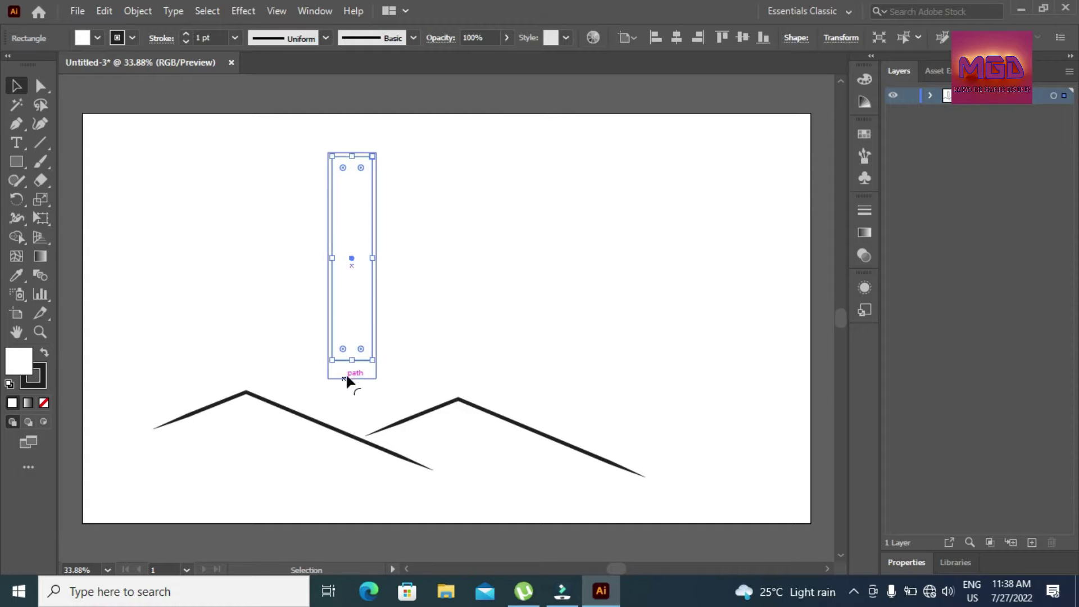
drag(352, 358, 349, 372)
click(467, 288)
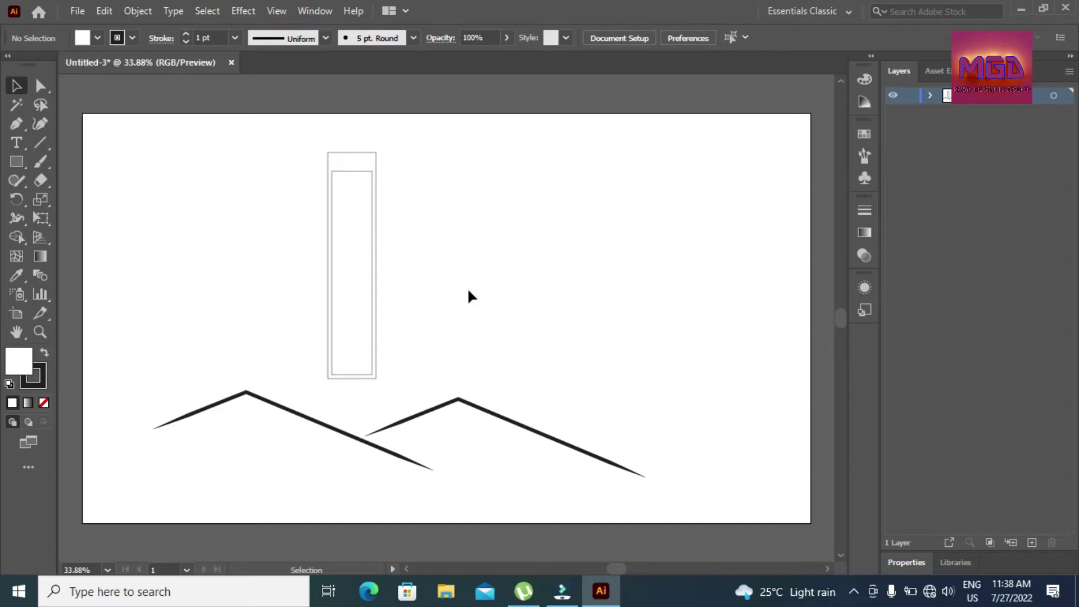
click(339, 167)
drag(352, 155, 354, 157)
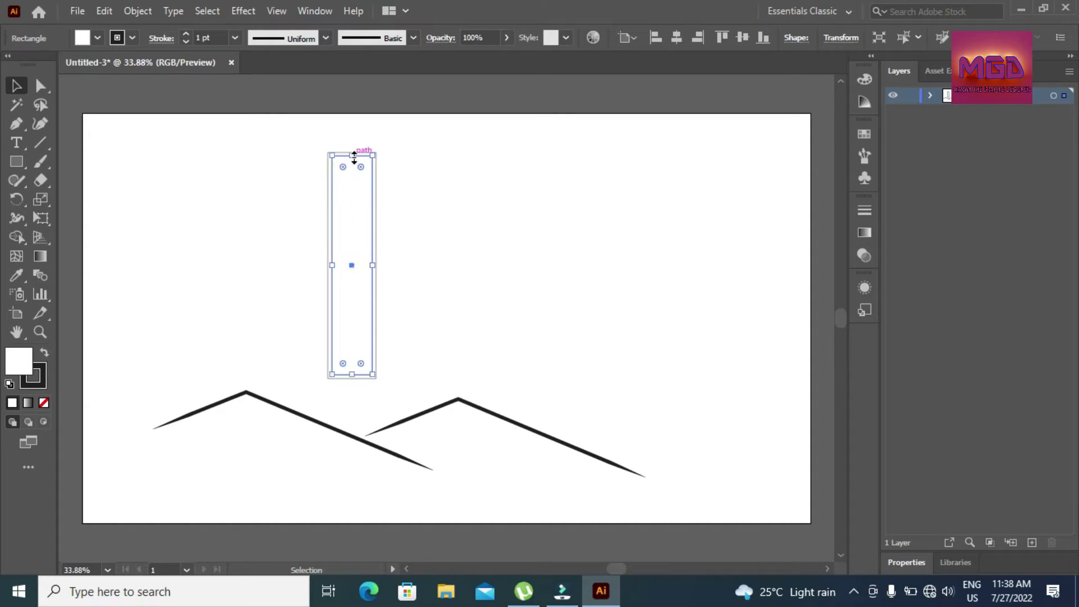
click(407, 163)
Create two side-by-side half-width panes at the top of the inner rectangle from a copy pasted in front
click(345, 157)
click(103, 11)
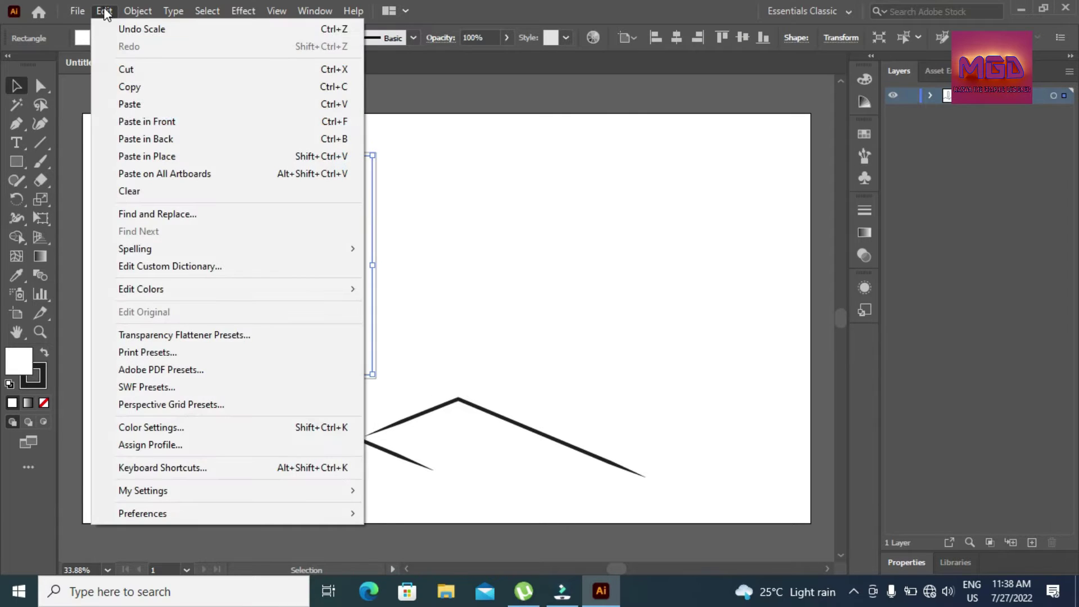
click(141, 86)
click(108, 13)
click(145, 123)
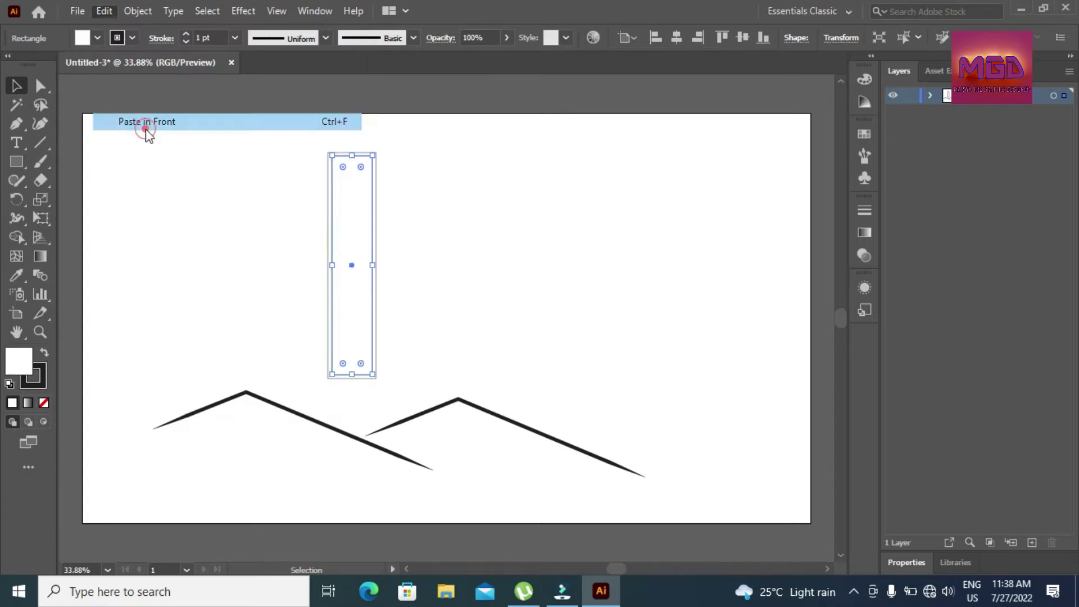
drag(374, 154, 358, 237)
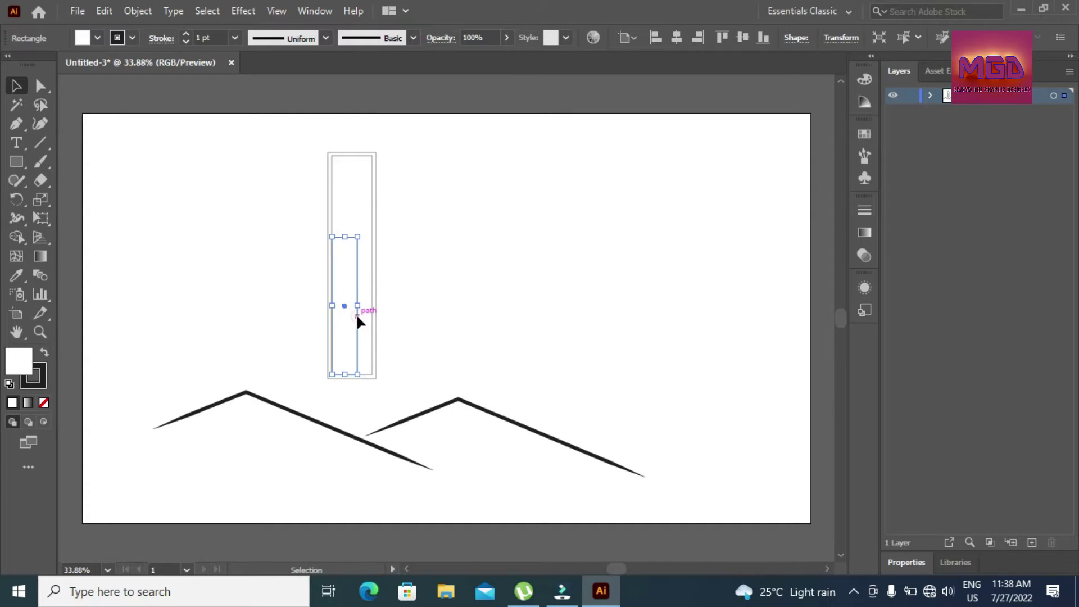
drag(344, 237, 346, 188)
click(405, 164)
click(467, 142)
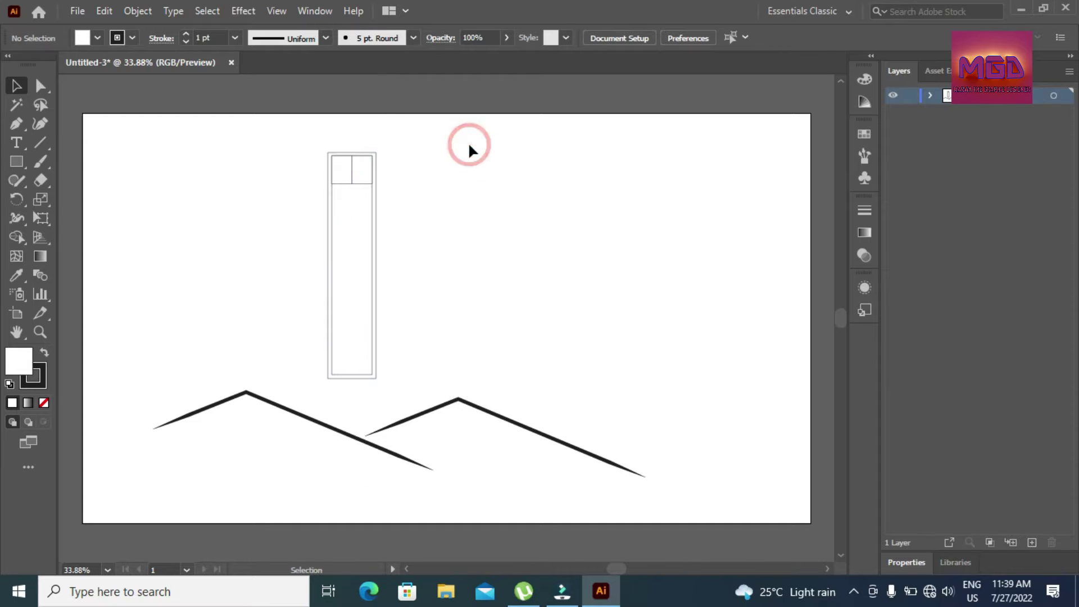
Group the two side-by-side panes at the top of the inner rectangle
click(340, 185)
shift+click(362, 184)
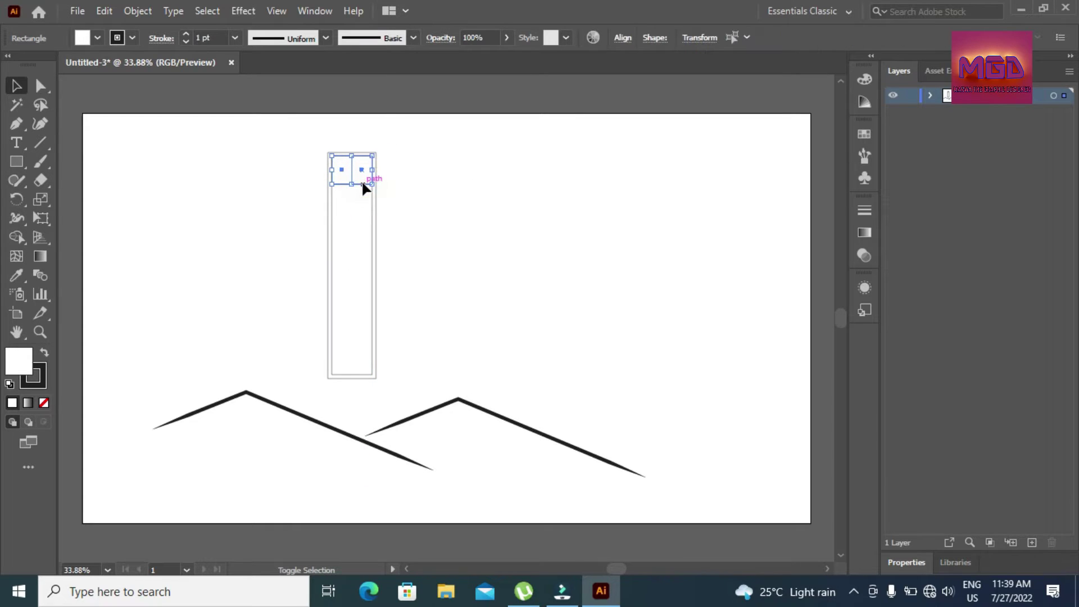
right_click(353, 183)
click(394, 281)
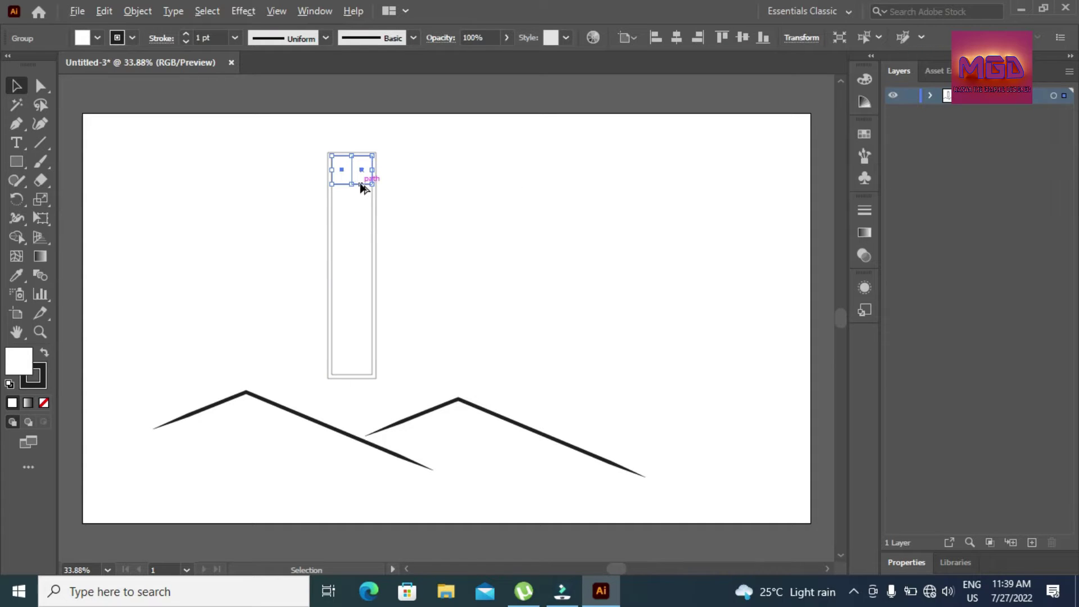
Copy the pane pair directly below itself and group both rows into one four-pane block
drag(360, 184, 358, 213)
shift+click(352, 171)
right_click(352, 170)
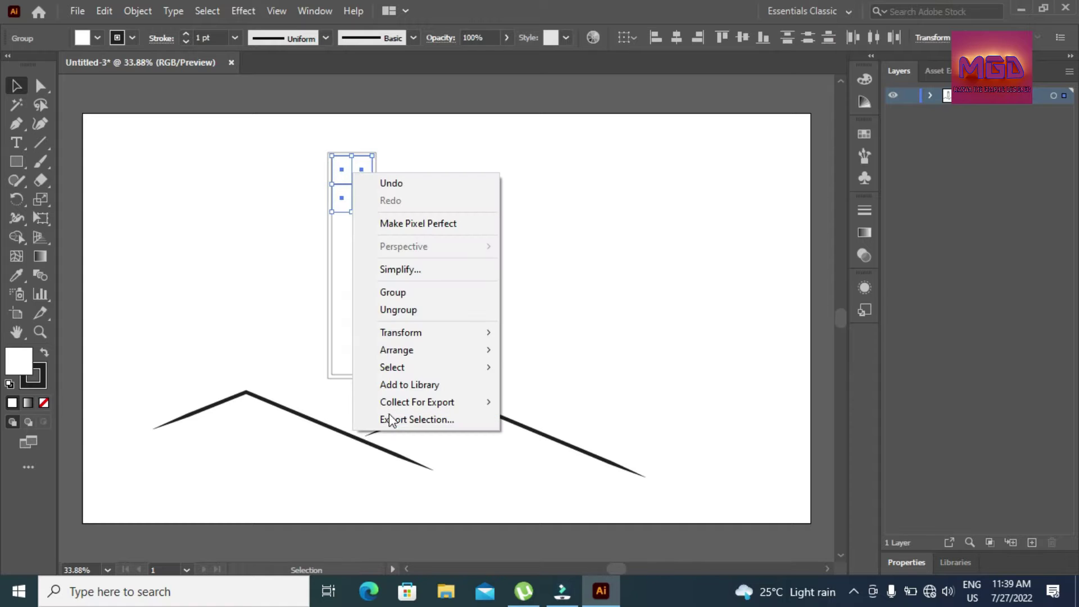
click(401, 297)
Repeat the four-pane block down to the sixth row and lengthen both tower rectangles slightly downward to fit two more rows
drag(357, 212, 359, 380)
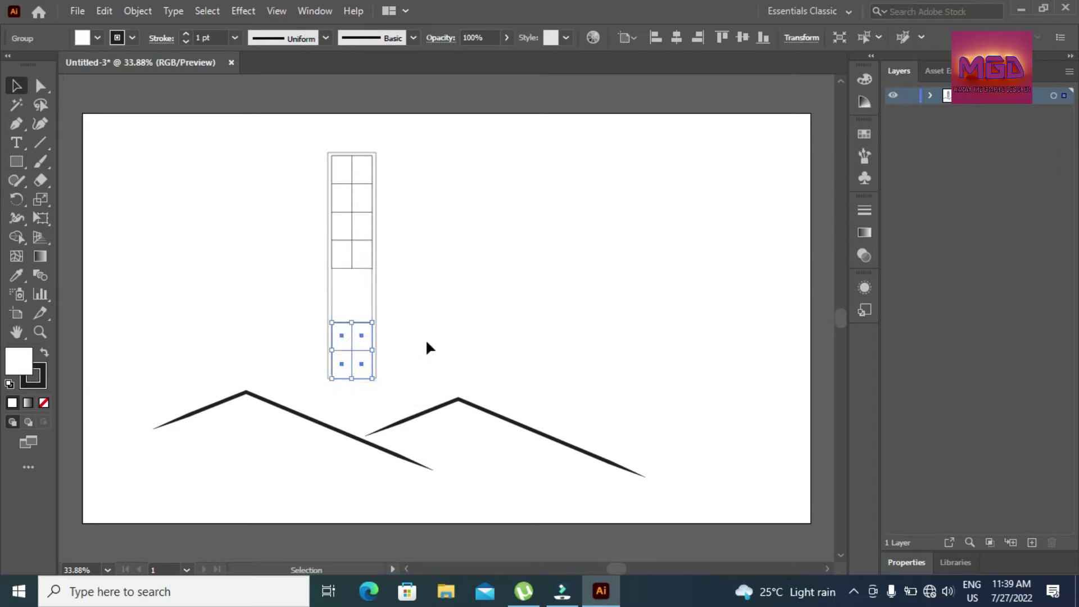
key(ctrl+z)
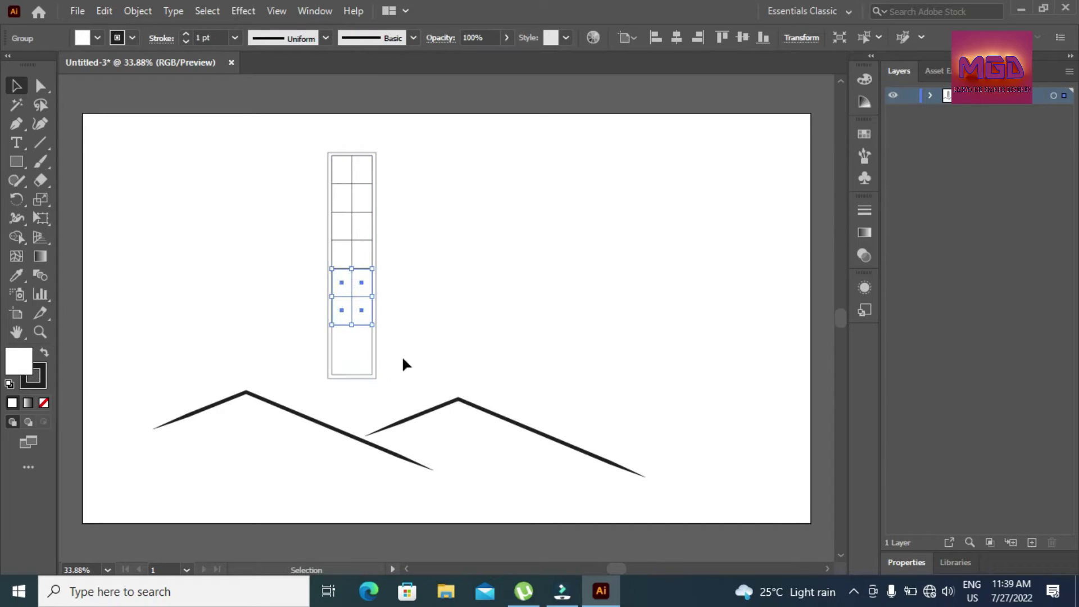
drag(299, 358, 353, 387)
click(396, 359)
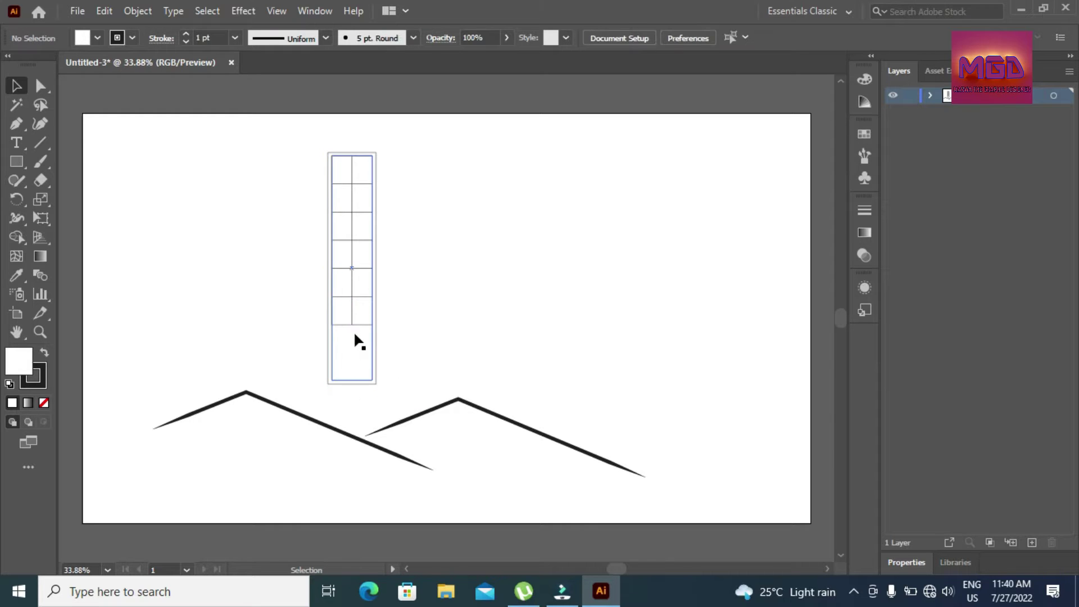
Copy the lowest four-pane block into the empty space at the base of the inner rectangle
click(353, 316)
drag(353, 315, 353, 370)
click(414, 345)
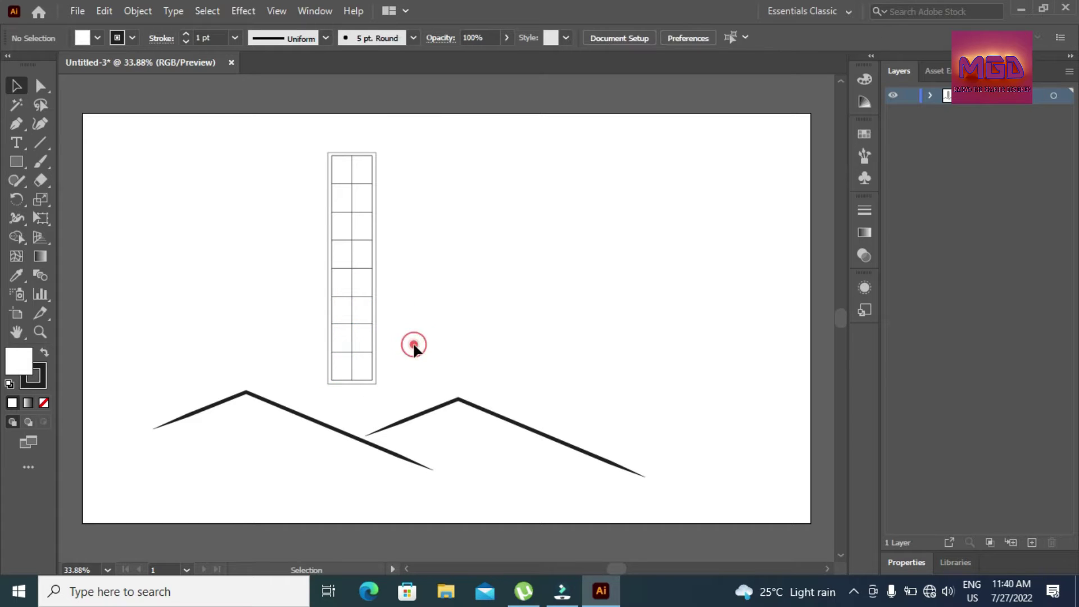
Select all four pane blocks in the tower and set their stroke weight to 3 pt
click(349, 181)
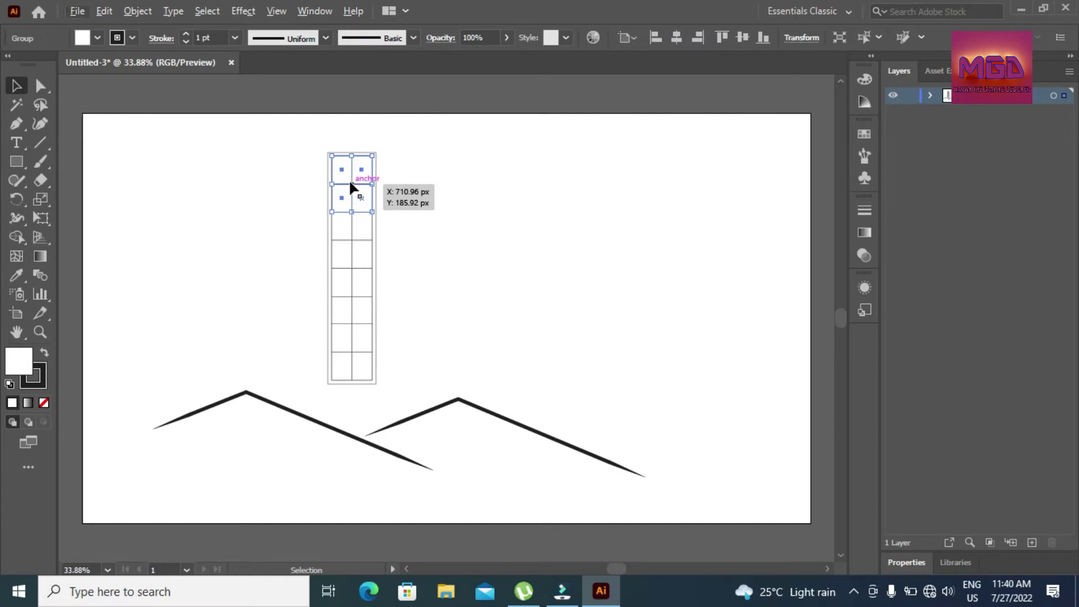
shift+click(353, 241)
shift+click(349, 292)
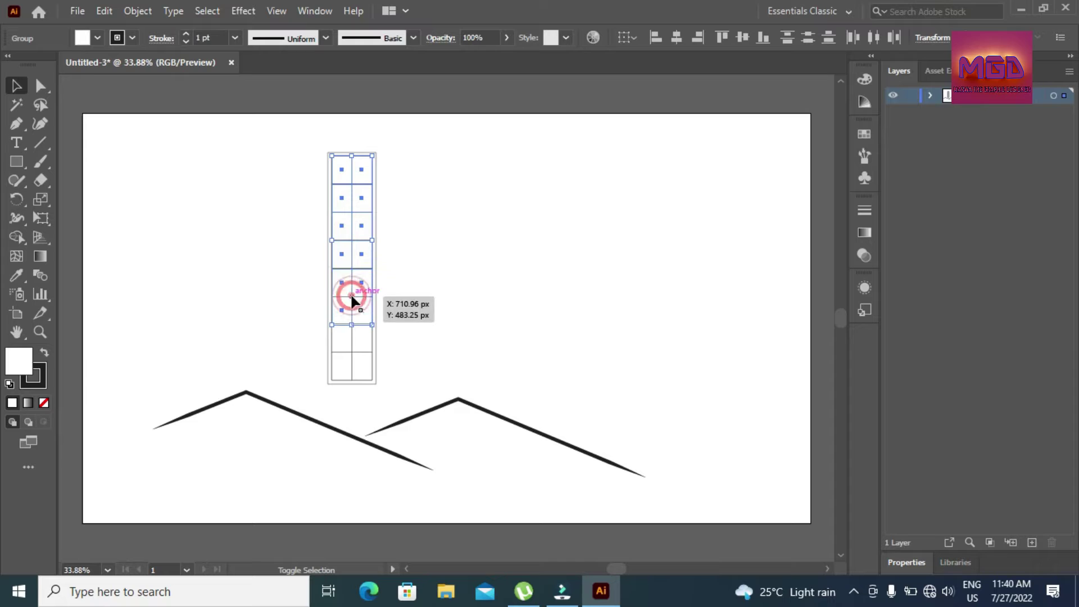
shift+click(352, 353)
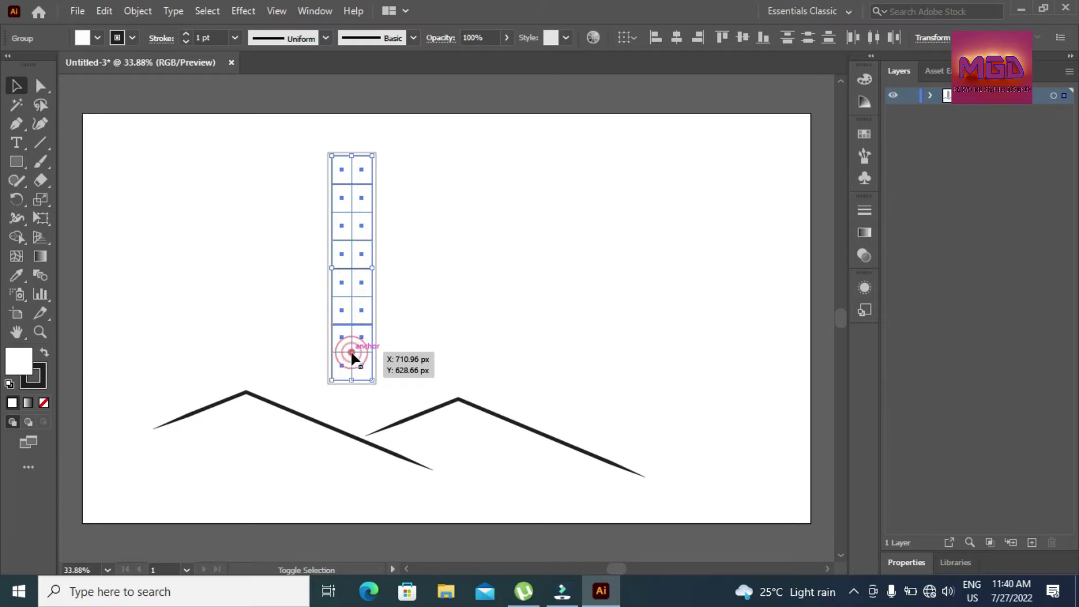
click(186, 34)
click(186, 33)
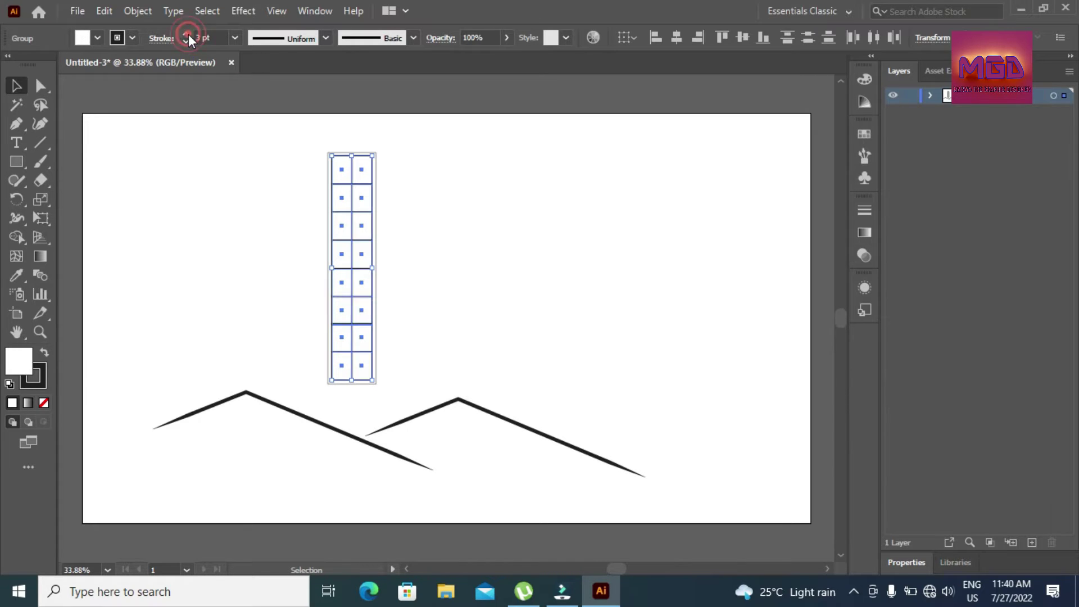
click(471, 140)
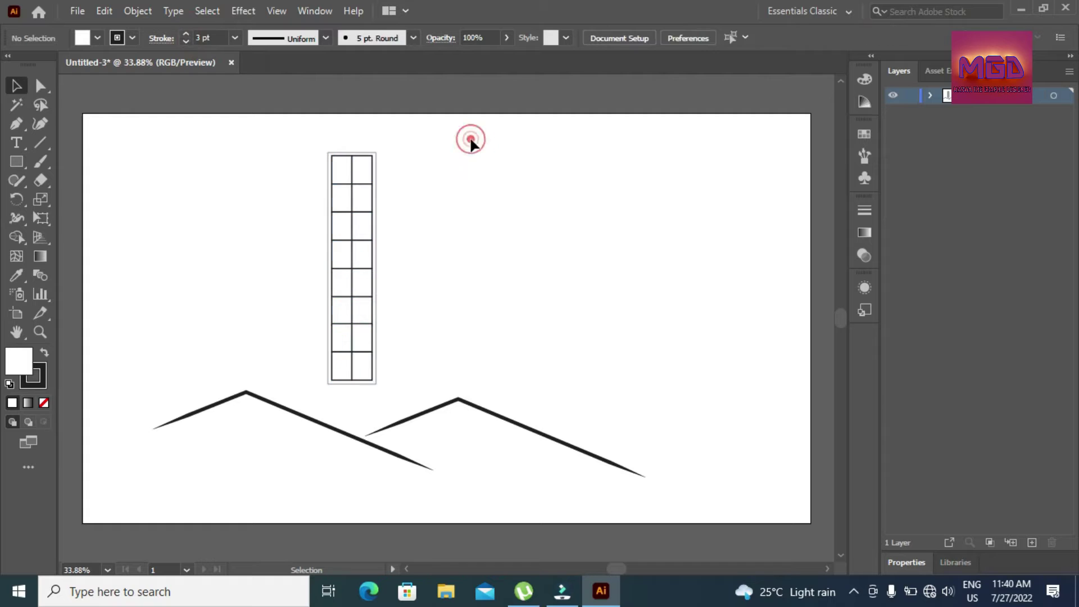
Fill the tower's outer rectangle with black to form a solid frame around the panes
click(375, 247)
click(97, 38)
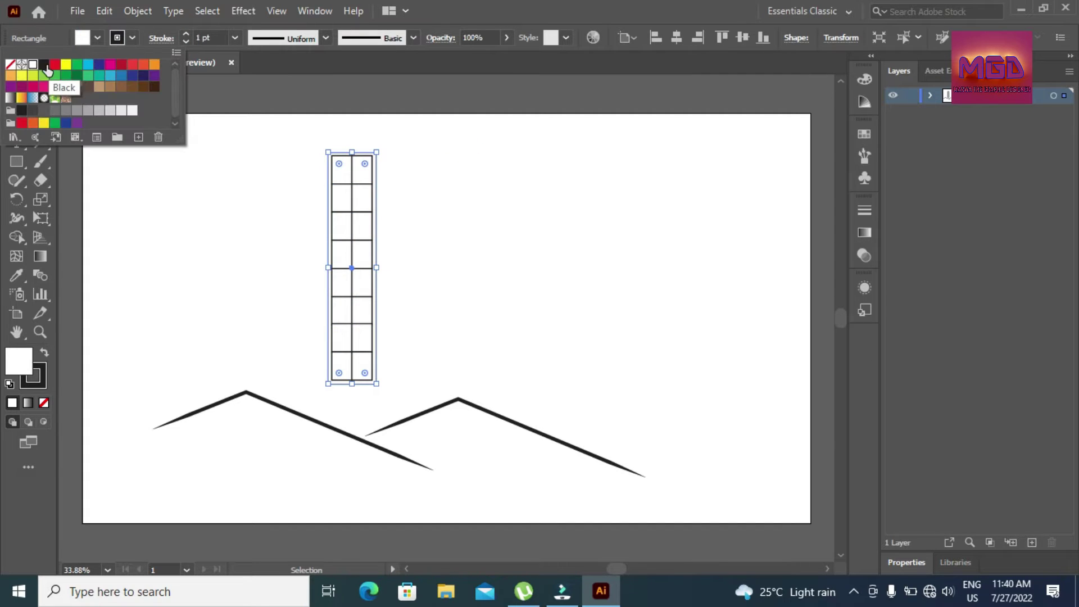
click(29, 85)
click(479, 222)
Select all four pane blocks in the tower and fill them with yellow
click(344, 175)
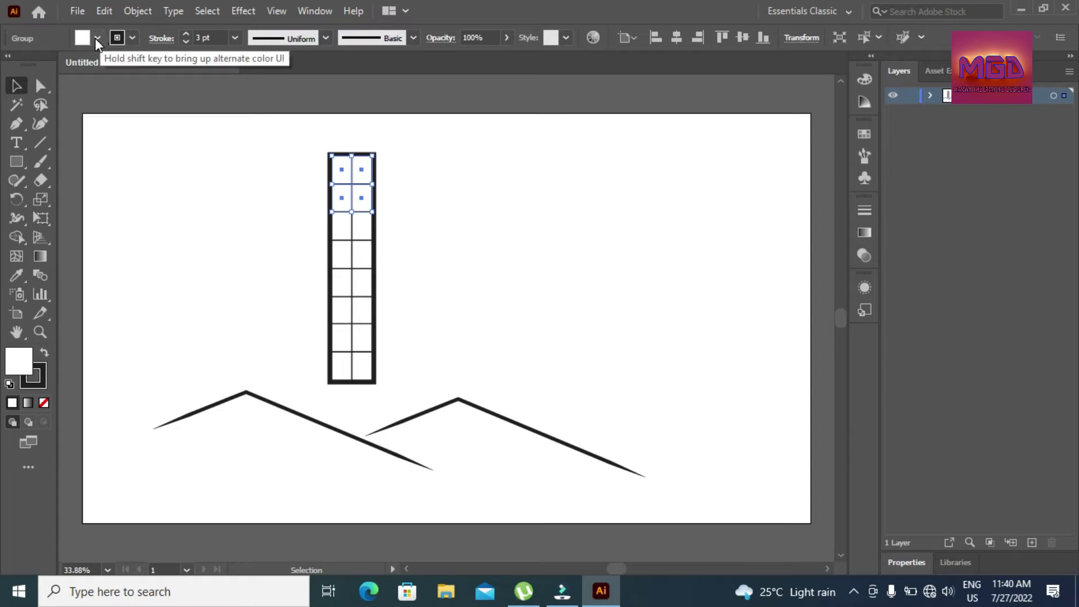
click(352, 240)
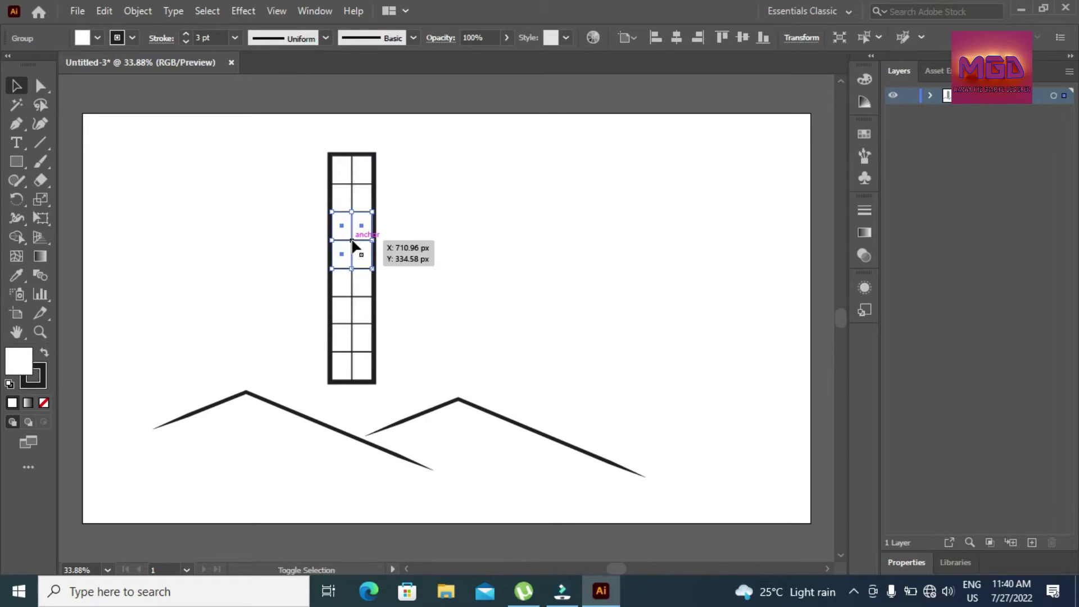
shift+click(352, 241)
shift+click(354, 185)
shift+click(352, 241)
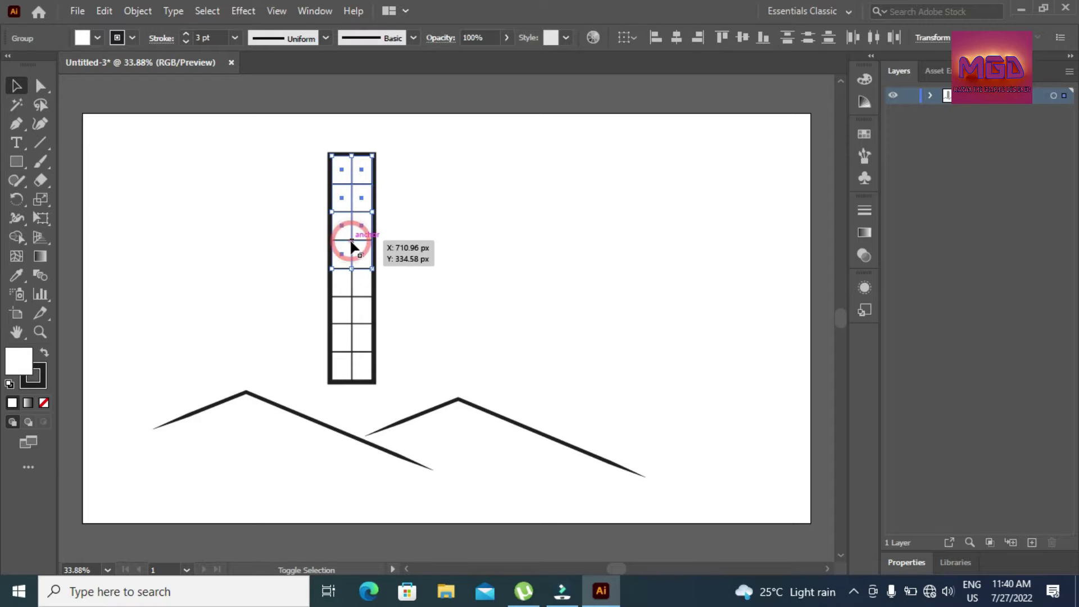
shift+click(352, 303)
shift+click(352, 353)
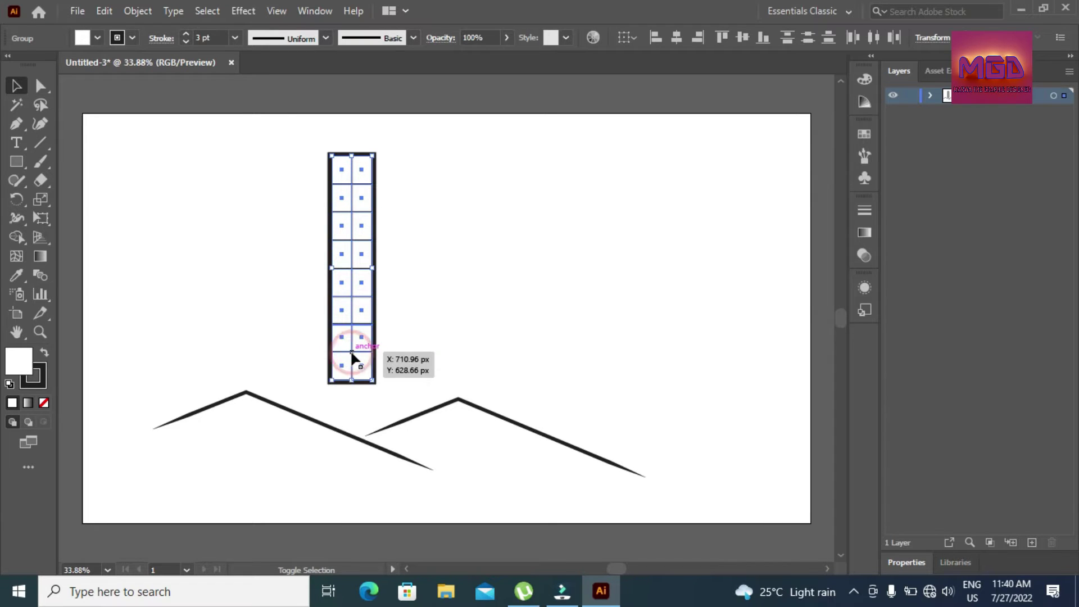
click(98, 38)
click(65, 67)
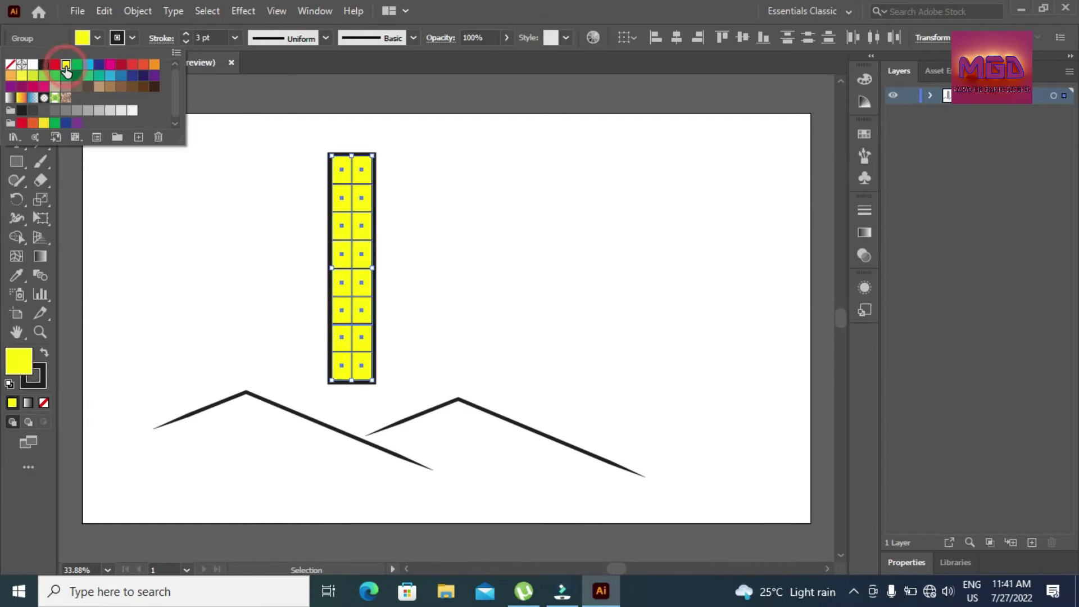
Try a 5 pt stroke and 49% opacity on the yellow panes and undo both changes
click(185, 35)
click(184, 34)
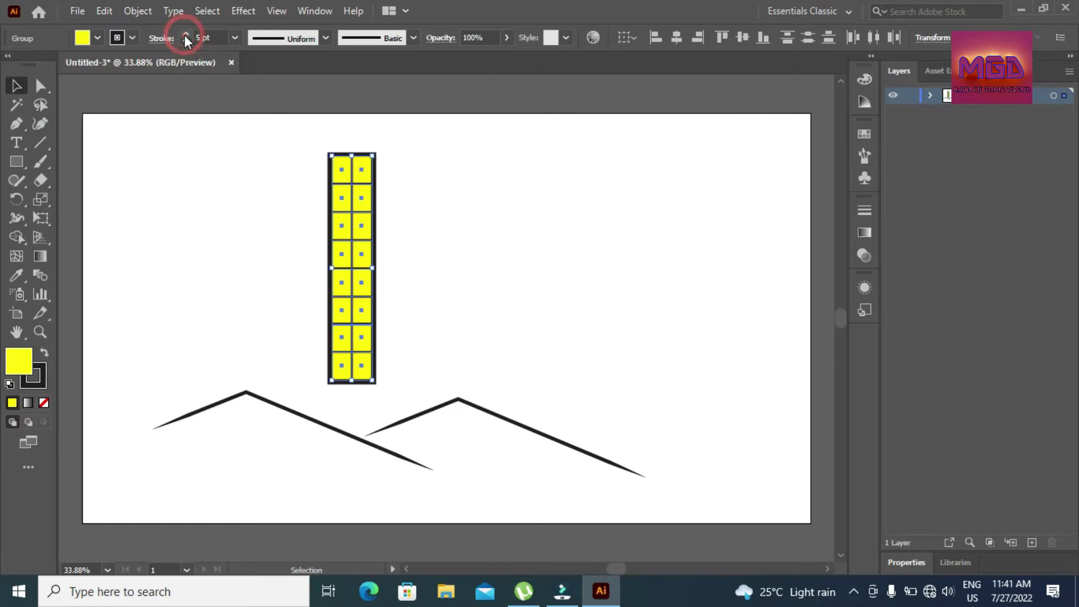
click(506, 38)
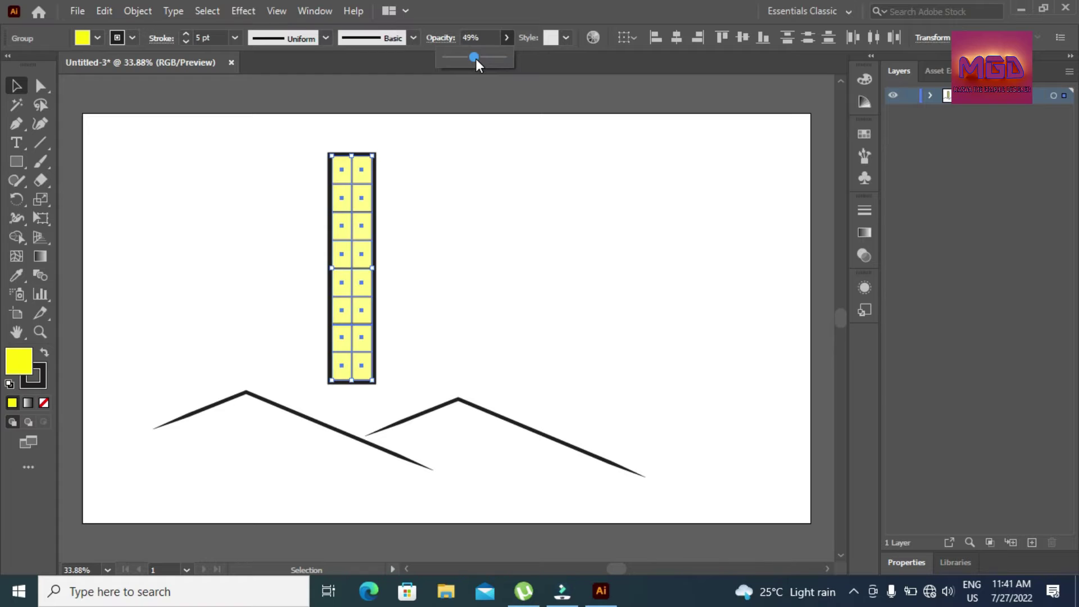
drag(475, 58, 508, 59)
click(510, 168)
key(ctrl+z)
key(ctrl+z)
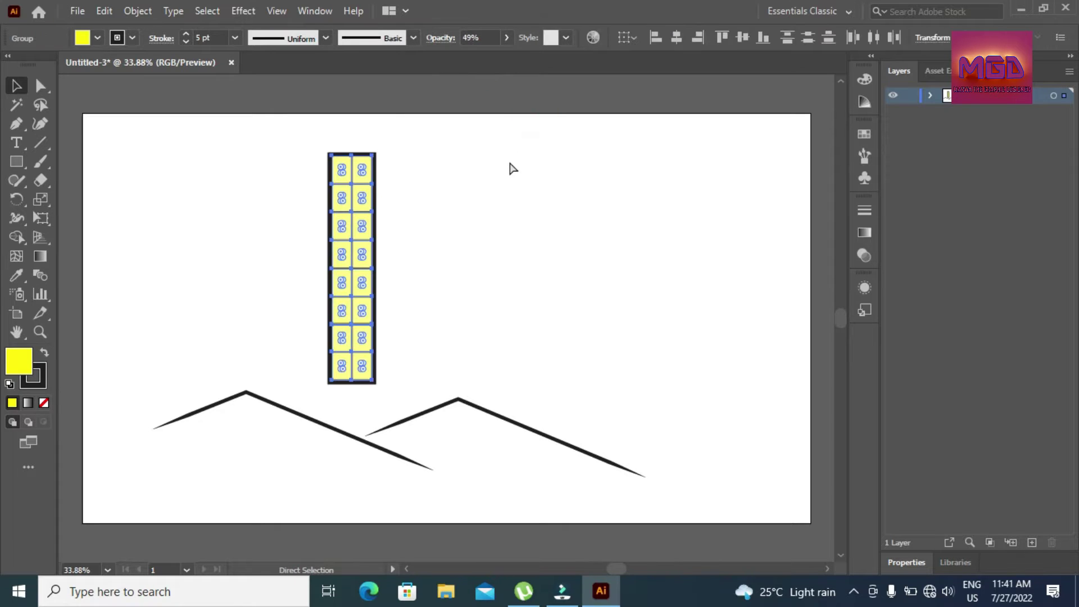
key(ctrl+shift+z)
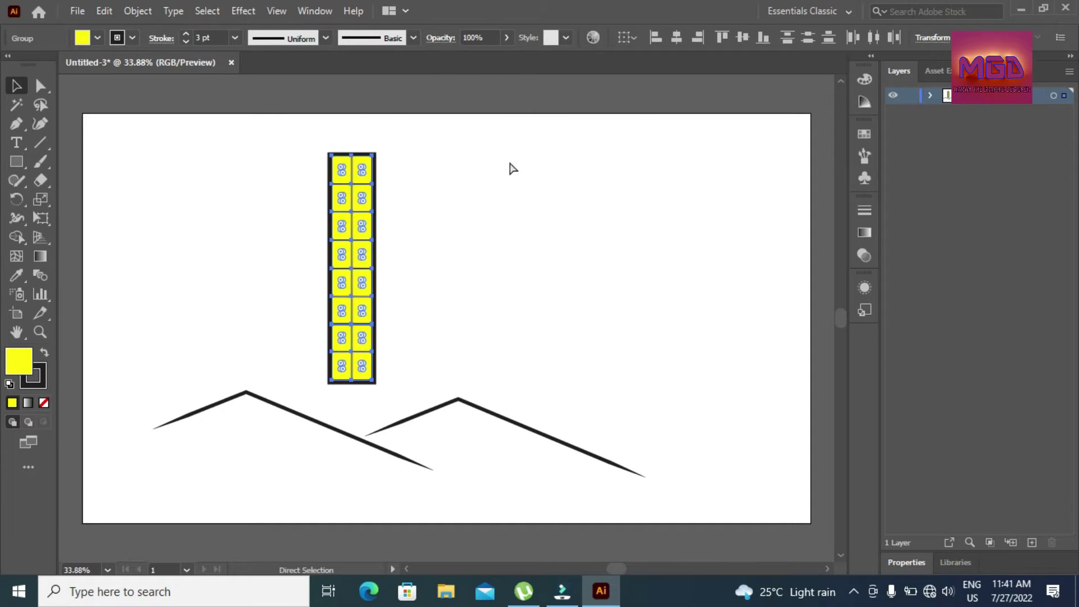
Fill the panes with the Orange, Yellow linear gradient and set its angle to 120°
click(27, 403)
click(99, 34)
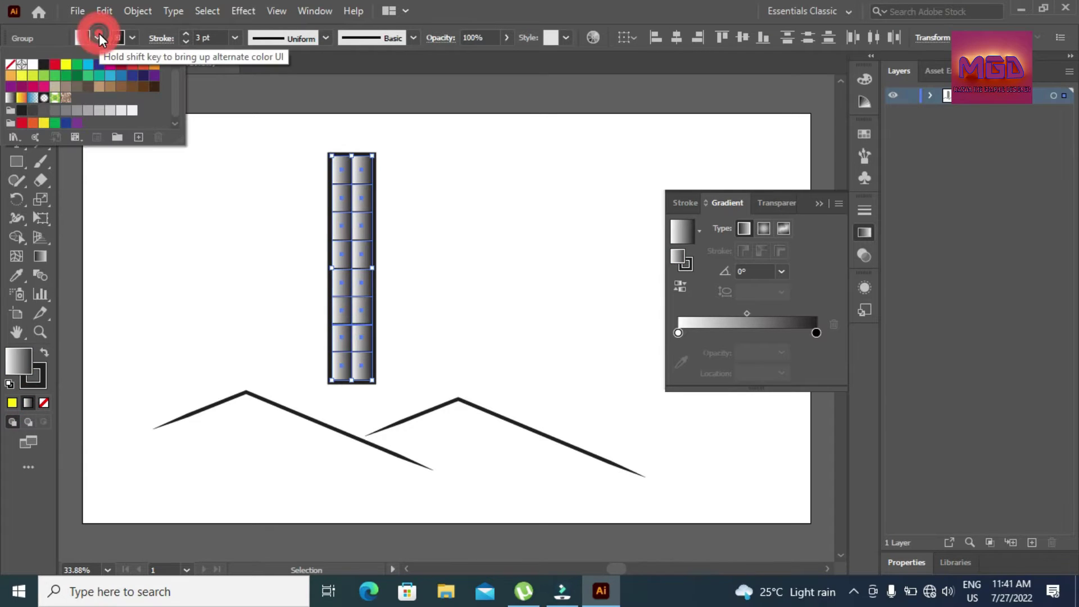
click(22, 98)
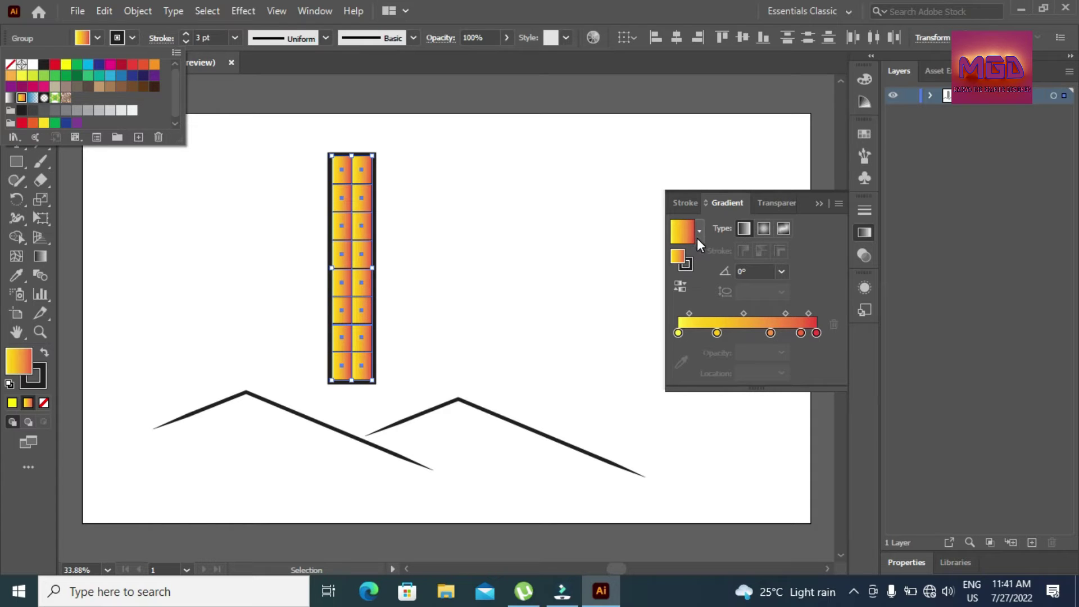
click(783, 271)
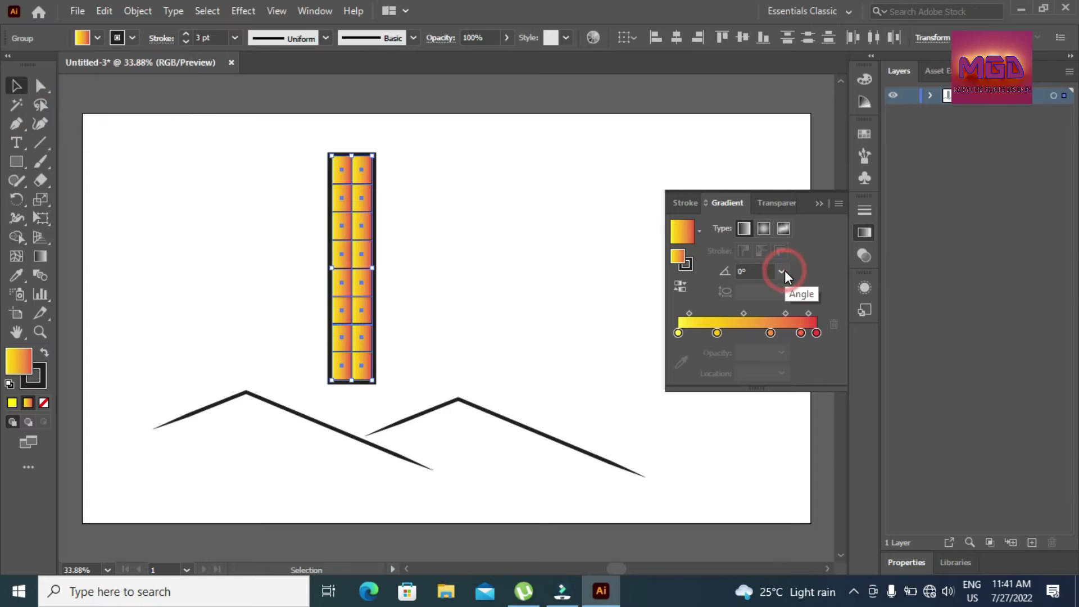
click(798, 344)
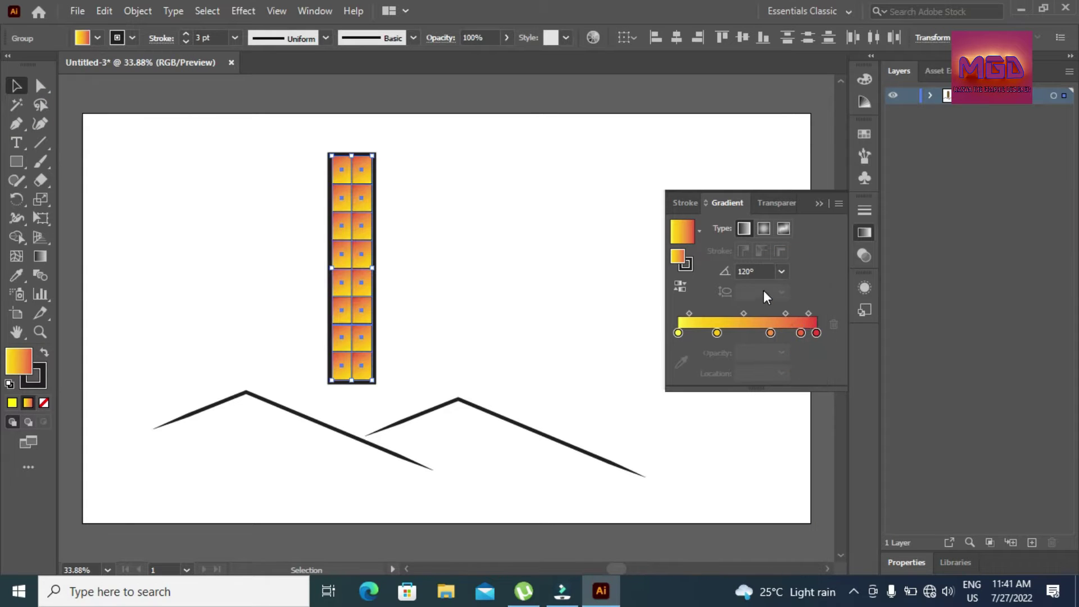
Change the gradient's red end stop to yellow and set that stop's opacity to 10%
double_click(816, 333)
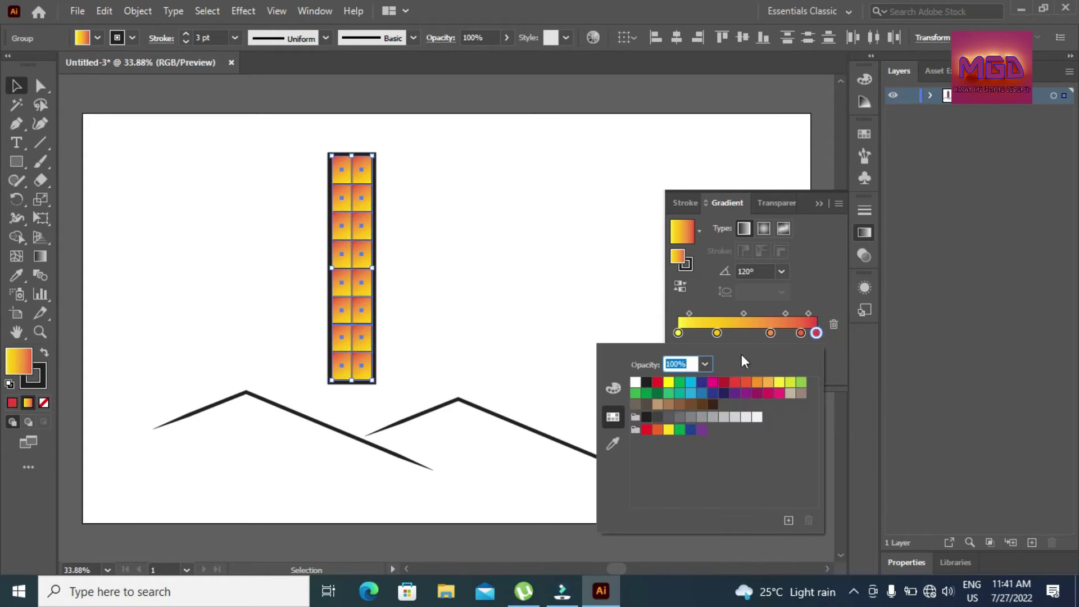
click(669, 383)
click(705, 365)
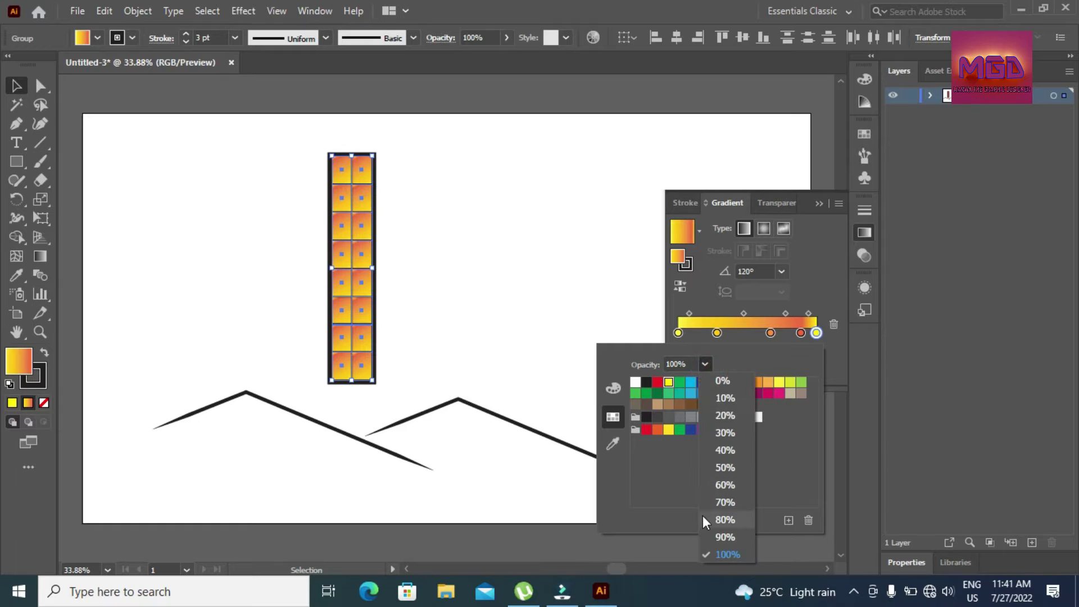
click(720, 398)
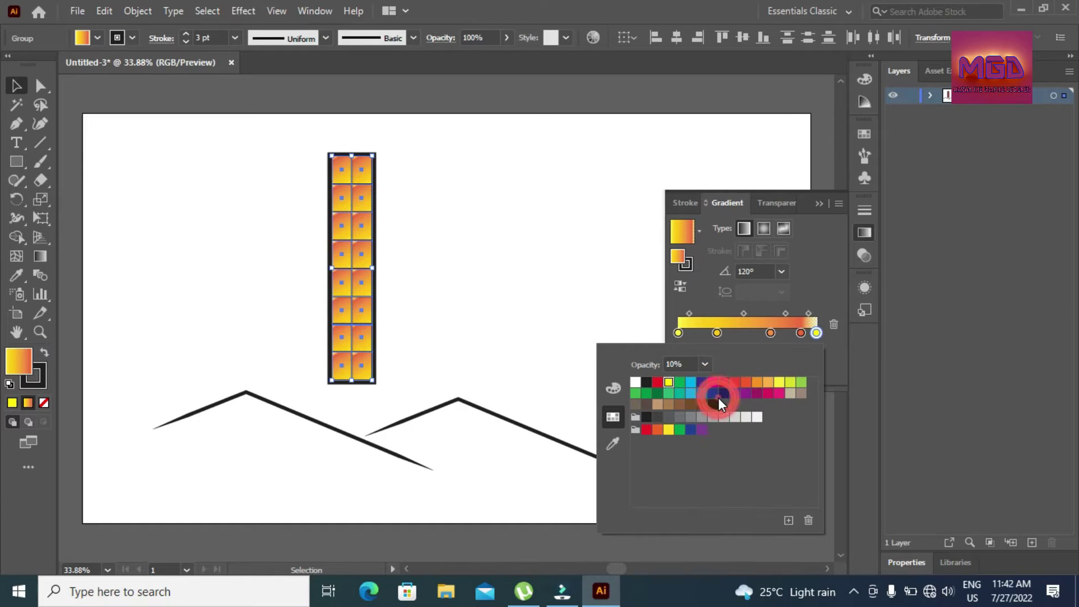
click(781, 270)
click(669, 302)
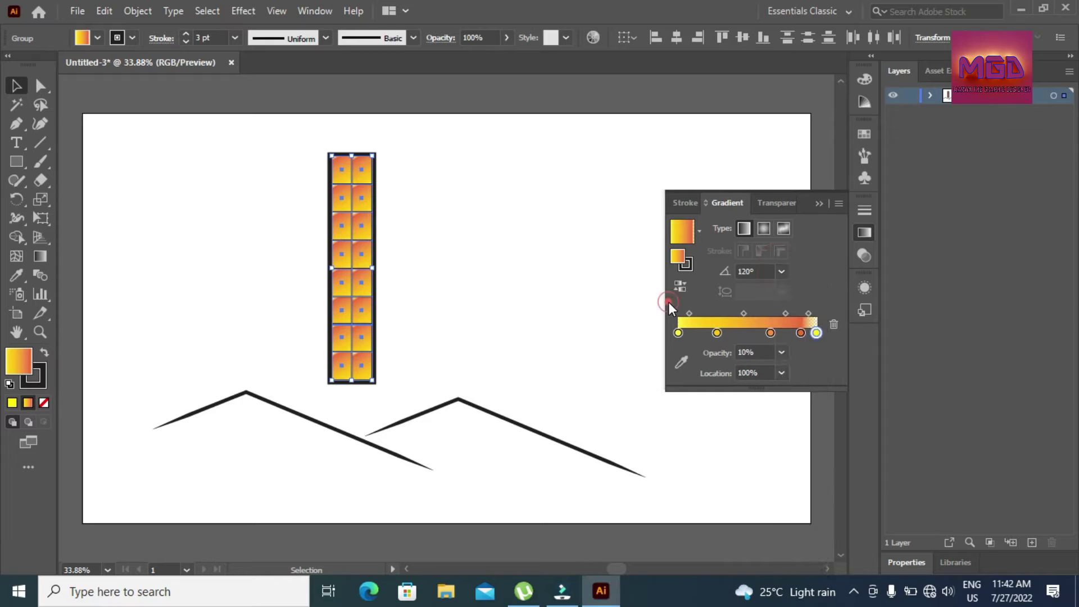
Delete the three intermediate gradient stops so only the two yellow end stops remain
click(801, 334)
click(834, 325)
click(771, 333)
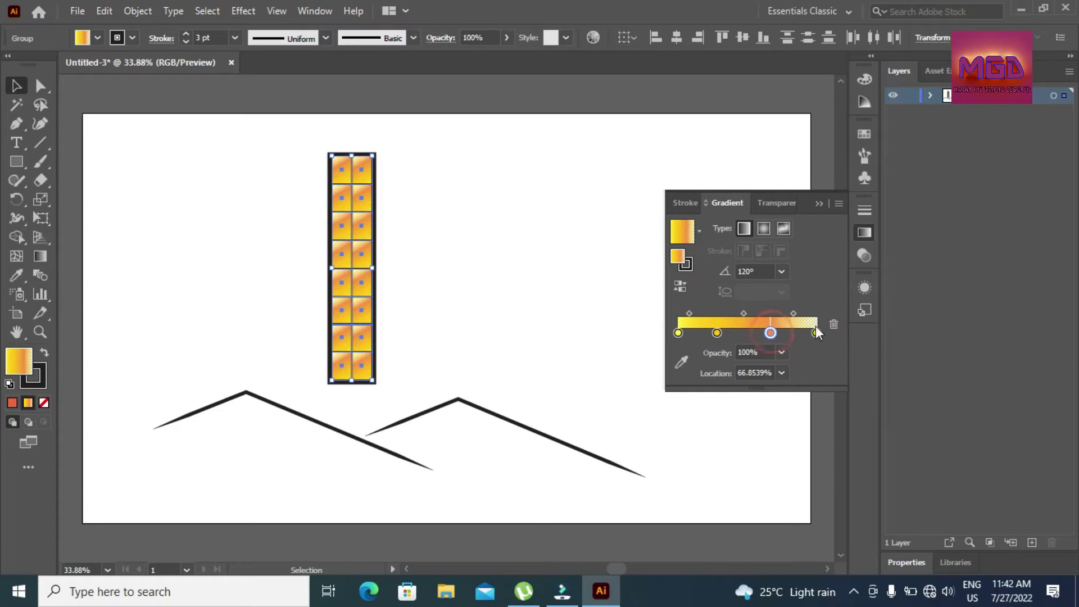
click(833, 325)
click(717, 333)
click(835, 326)
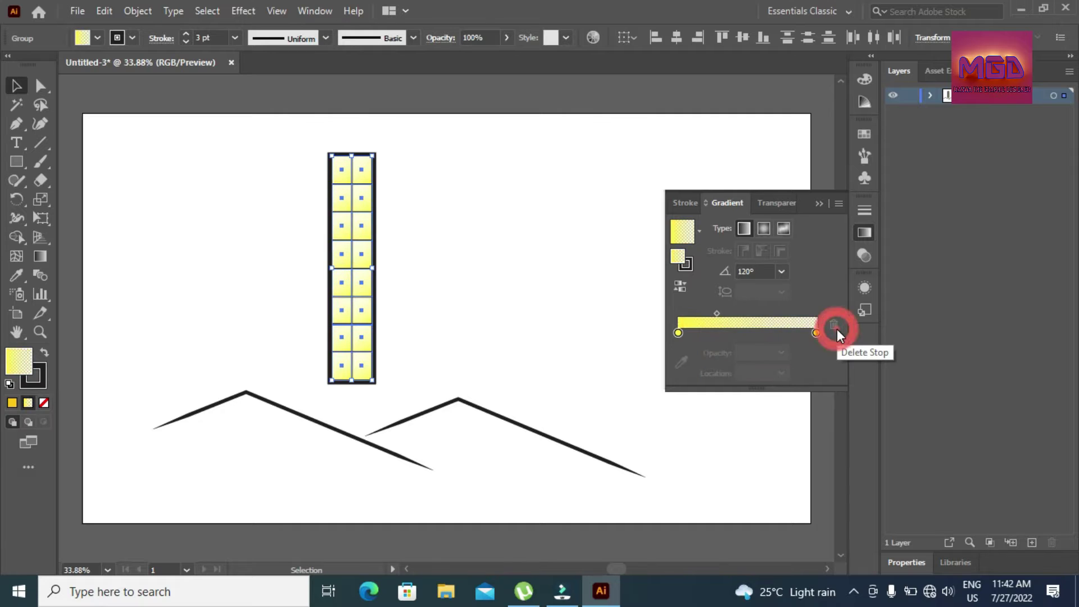
Reverse the direction of the panes' yellow gradient
click(699, 231)
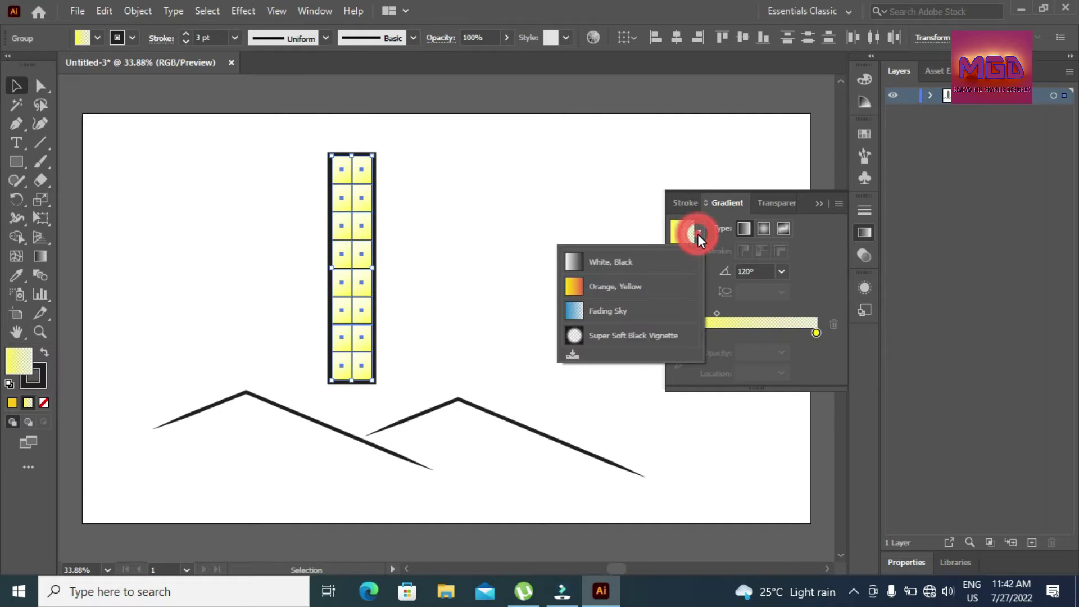
click(699, 232)
click(680, 287)
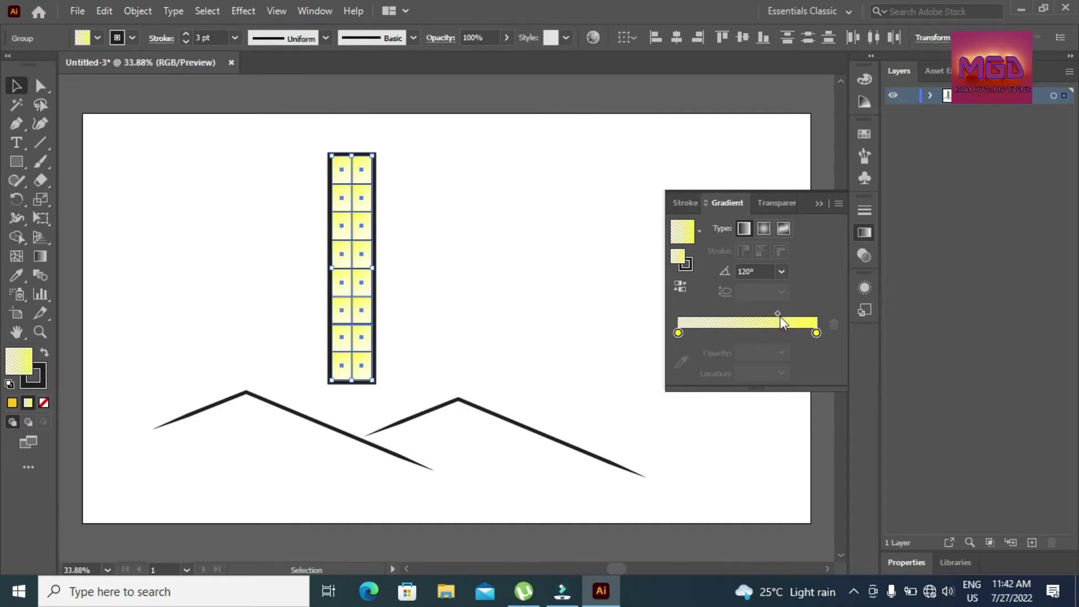
Set the opacity of the panes' gradient's semi-transparent stop to 40% and move that stop to about the 8% location
click(678, 334)
click(781, 353)
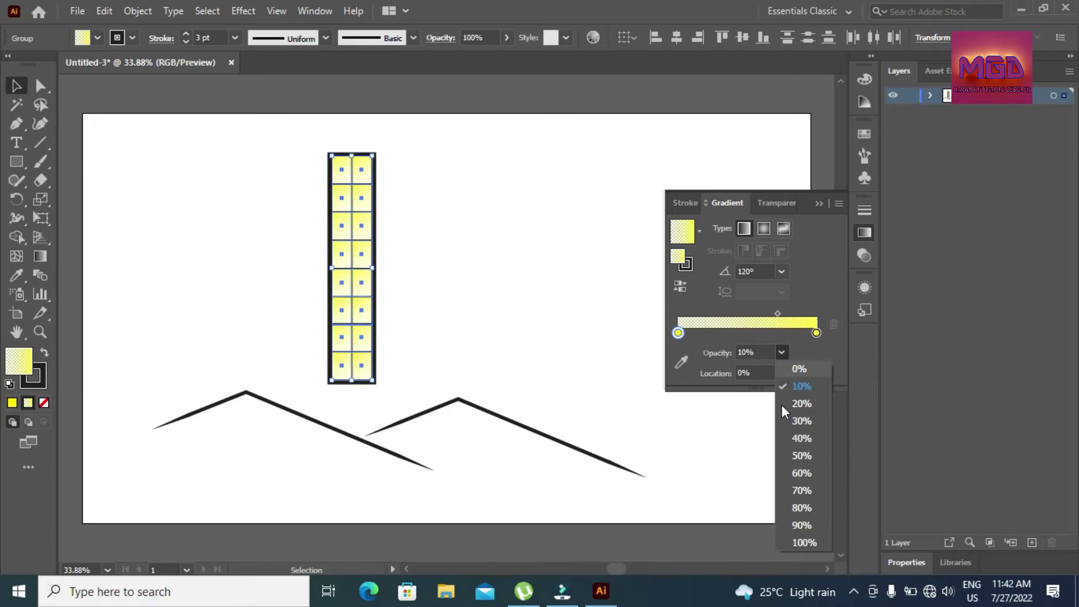
click(788, 441)
click(781, 372)
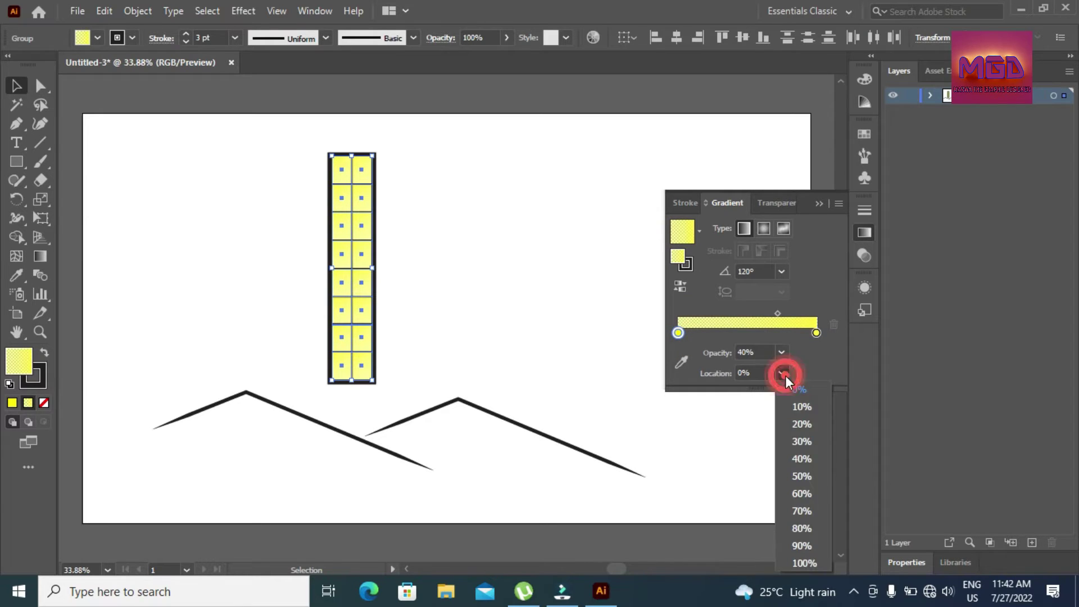
click(789, 491)
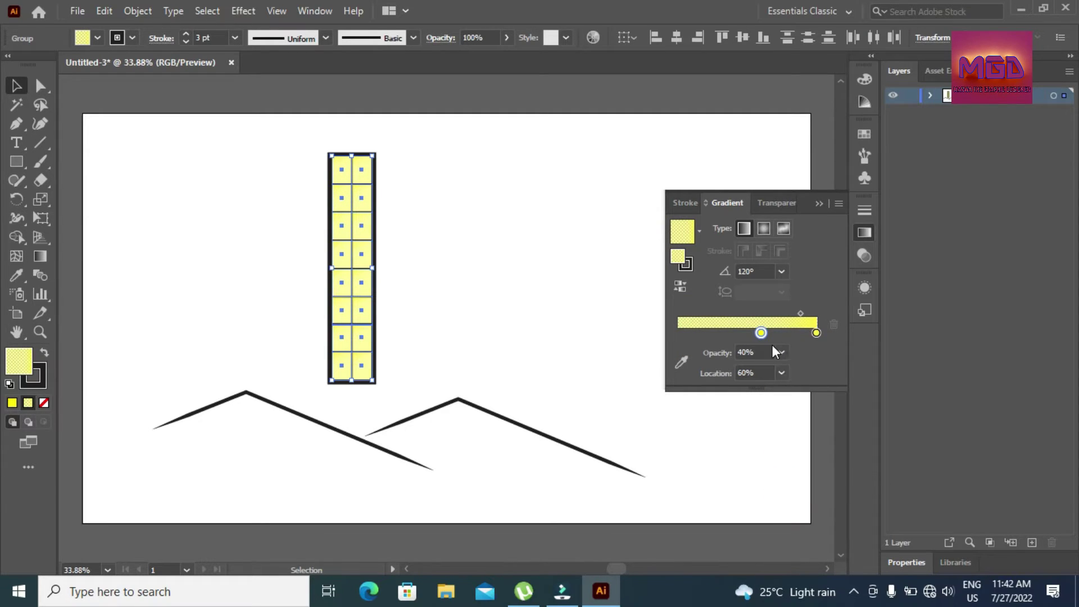
drag(762, 332, 695, 334)
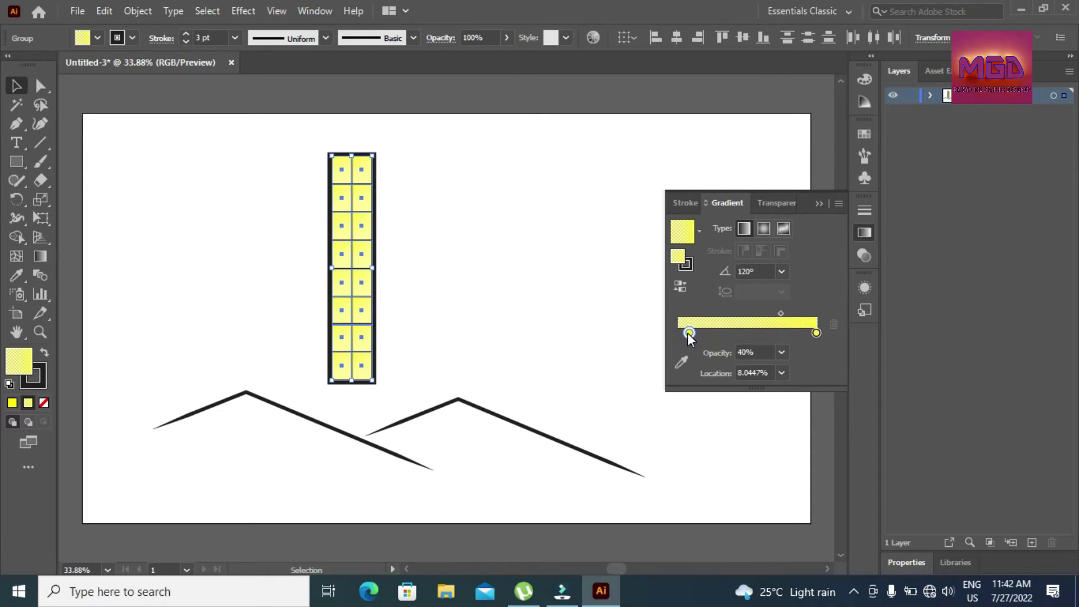
click(780, 452)
click(819, 205)
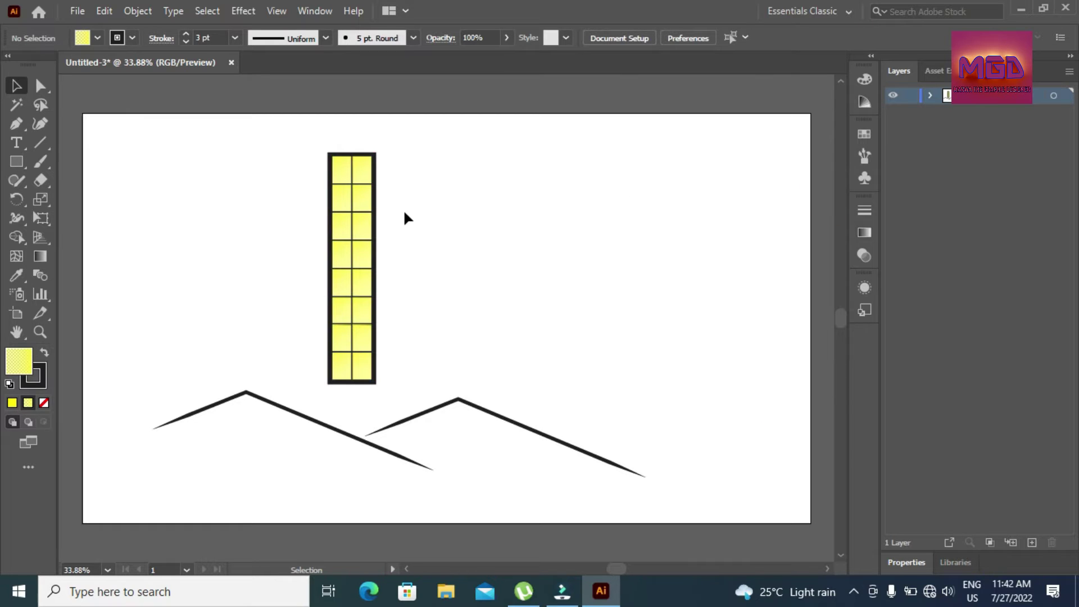
Set the stroke of all the tower's window panes to 6 pt
click(347, 240)
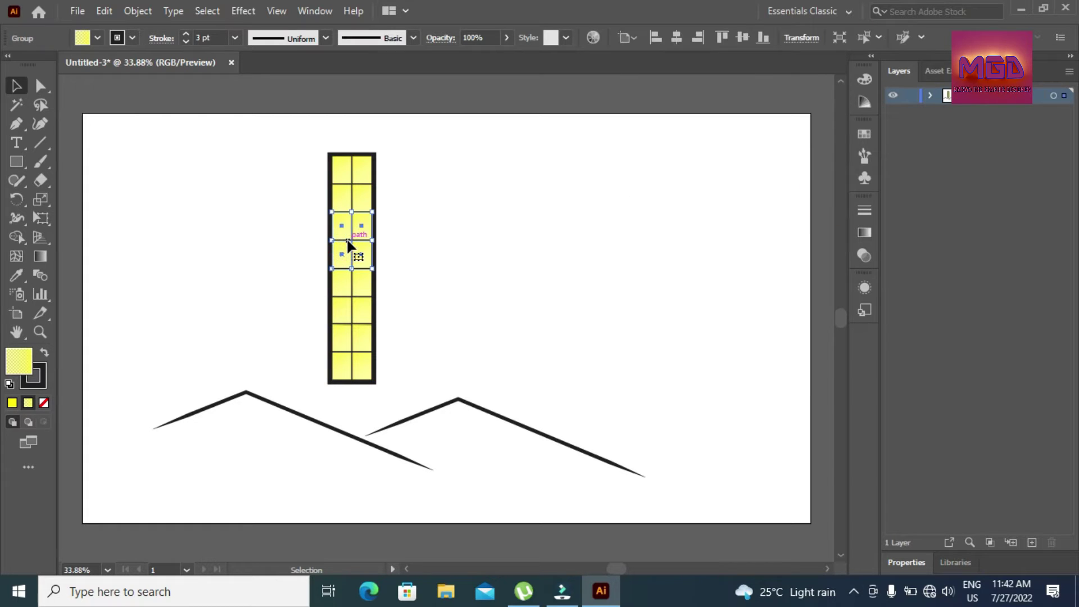
shift+click(352, 183)
shift+click(352, 296)
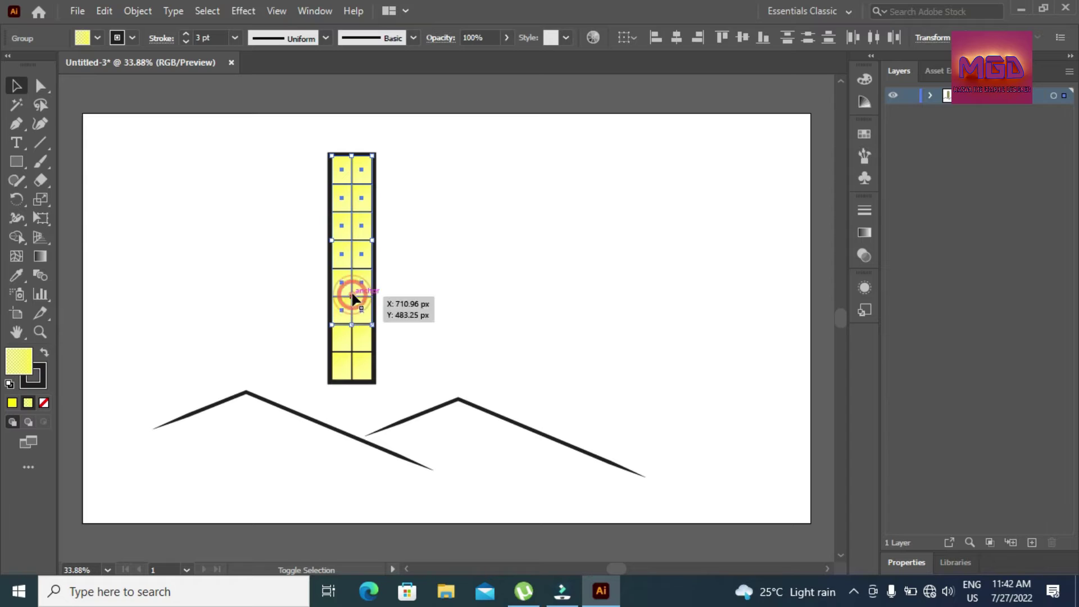
shift+click(352, 353)
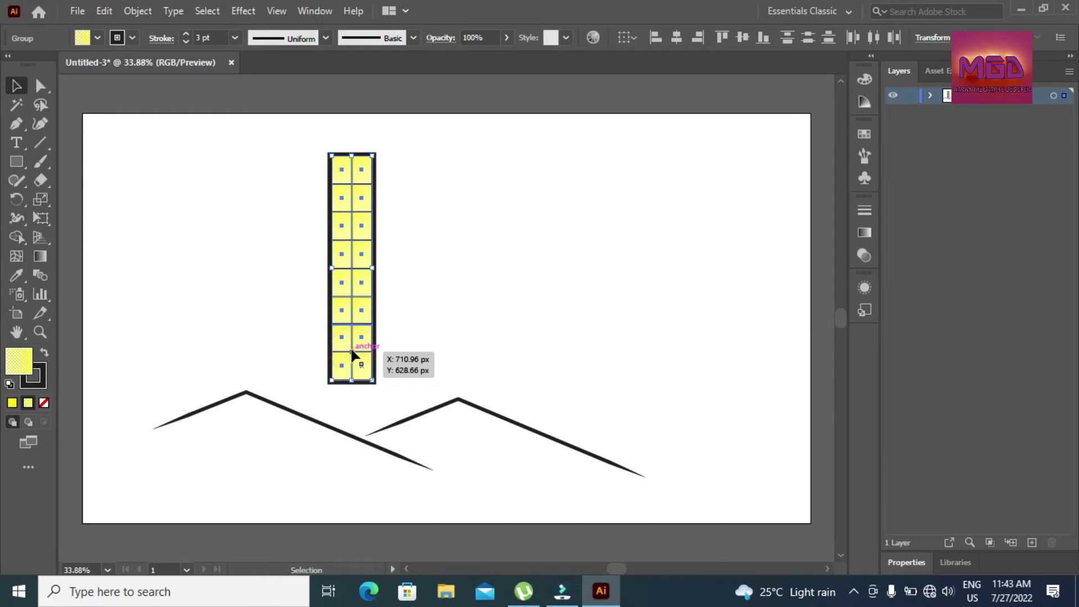
click(186, 33)
click(185, 34)
click(186, 34)
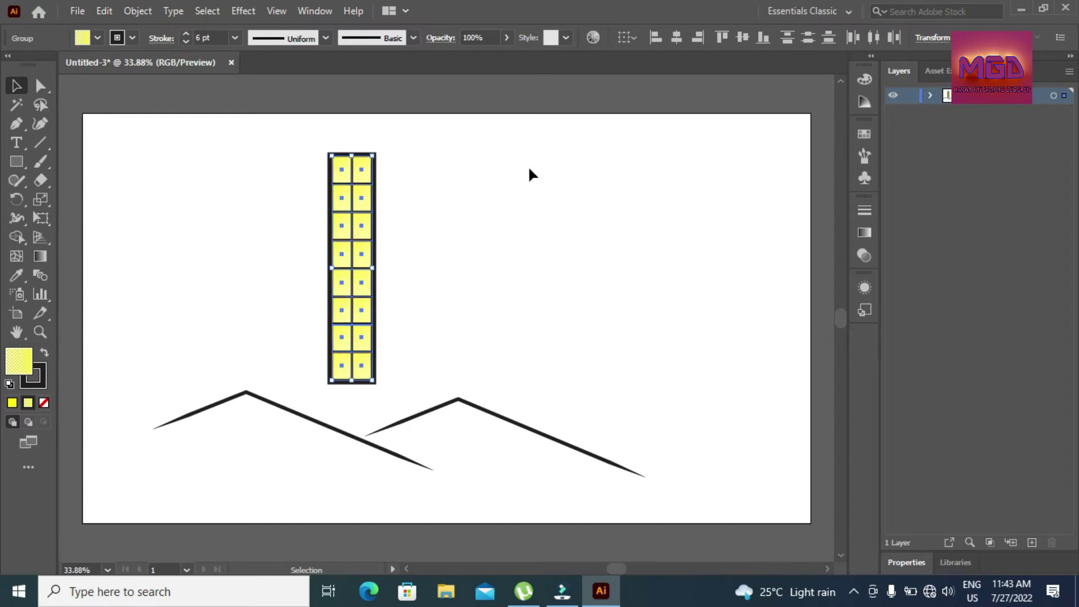
click(529, 170)
Group the tower's frame and panes, and place a copy of the group directly to its right
drag(280, 165, 411, 374)
right_click(340, 274)
click(409, 389)
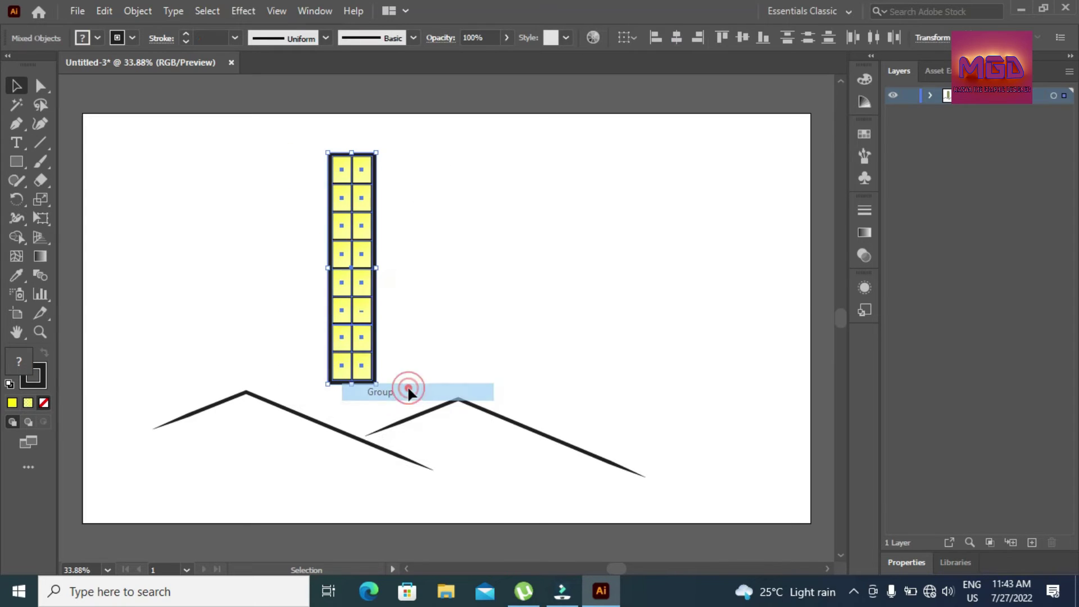
drag(367, 217, 413, 216)
click(477, 213)
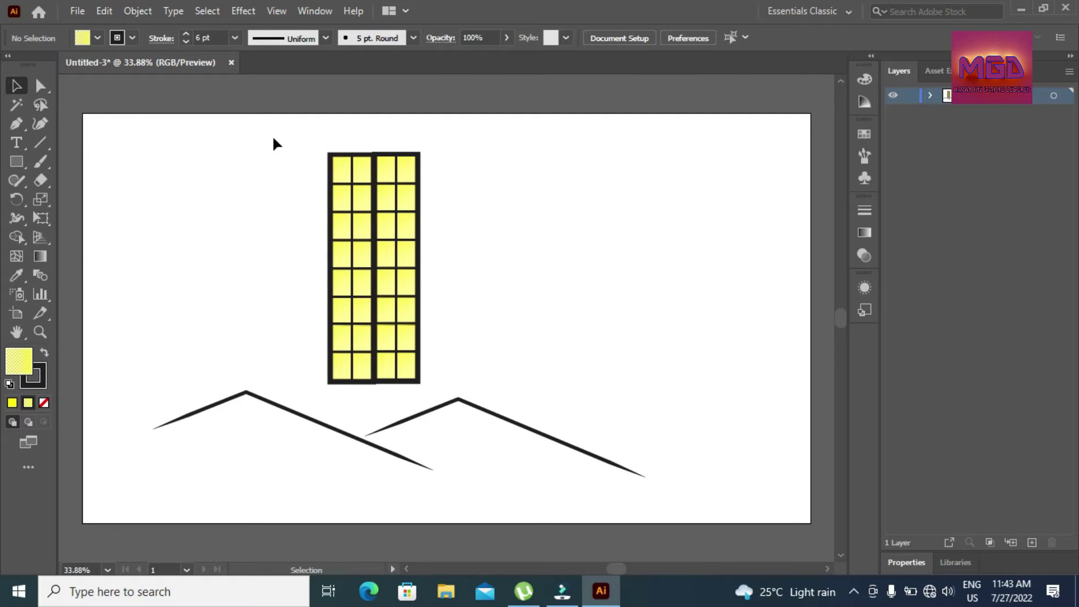
Shift the copied tower slightly to the right so its frame stands beside the original's
click(399, 153)
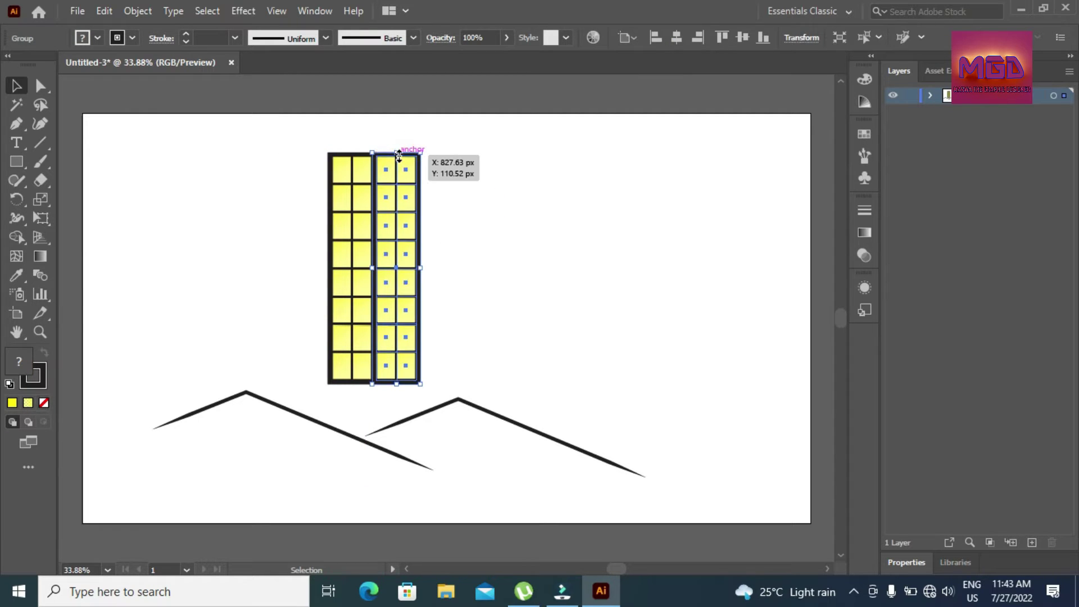
click(510, 225)
click(419, 252)
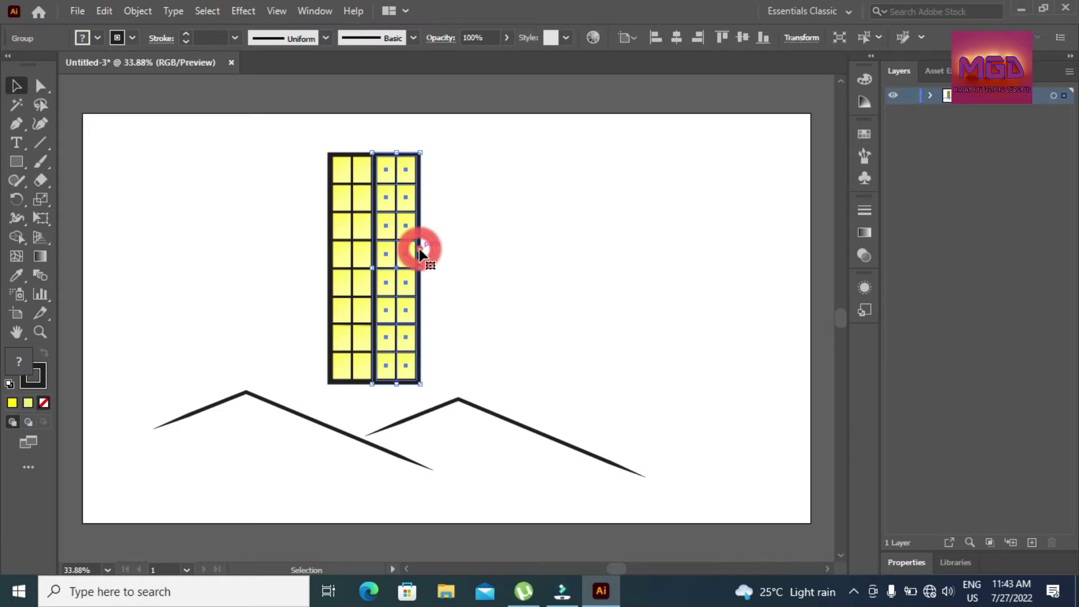
drag(419, 251, 422, 252)
click(470, 234)
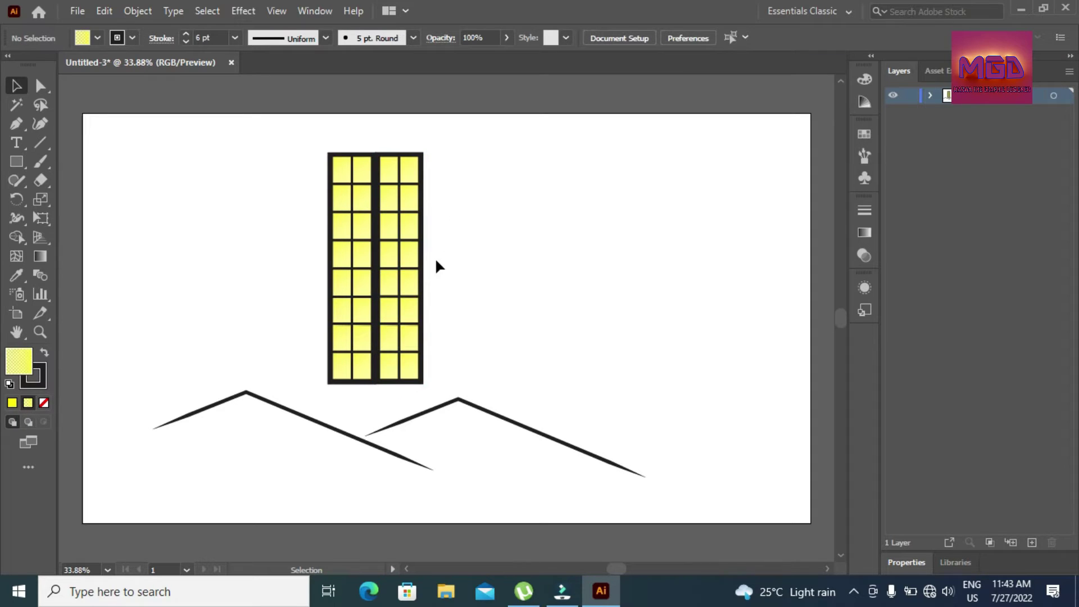
click(424, 265)
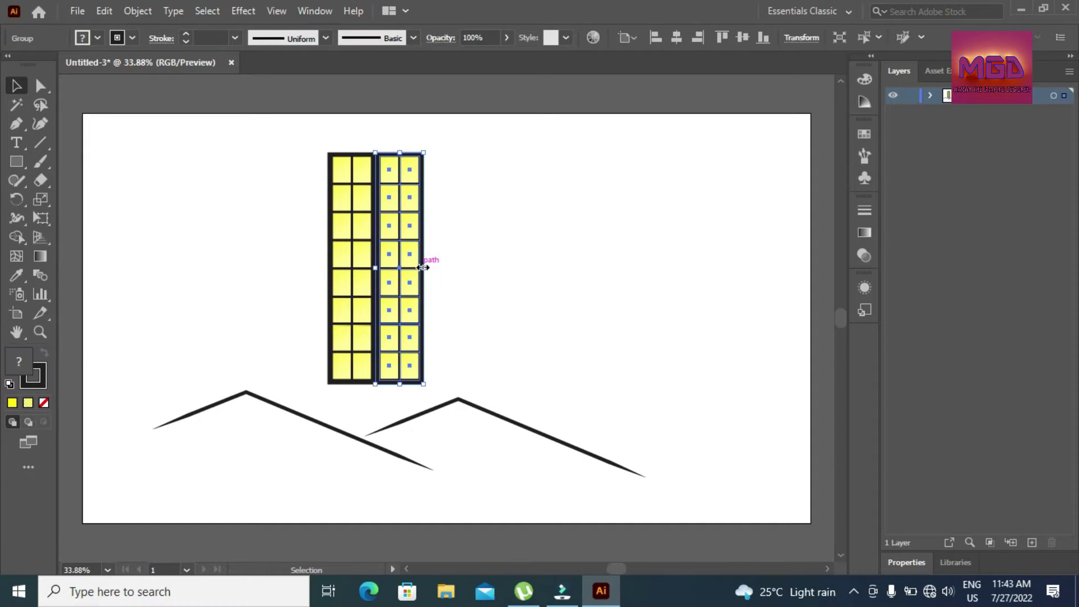
click(467, 267)
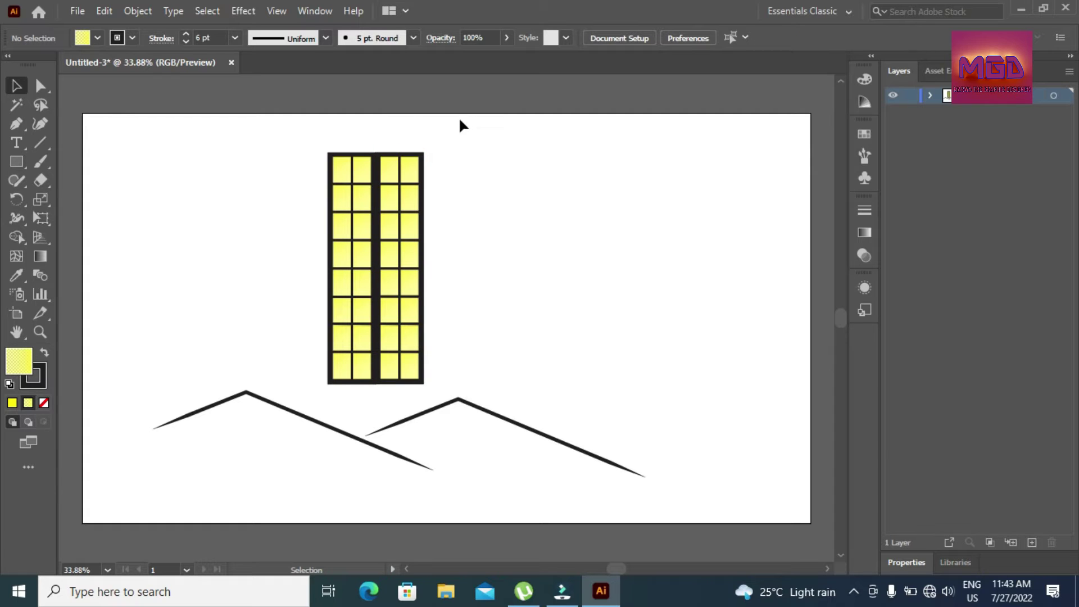
click(413, 163)
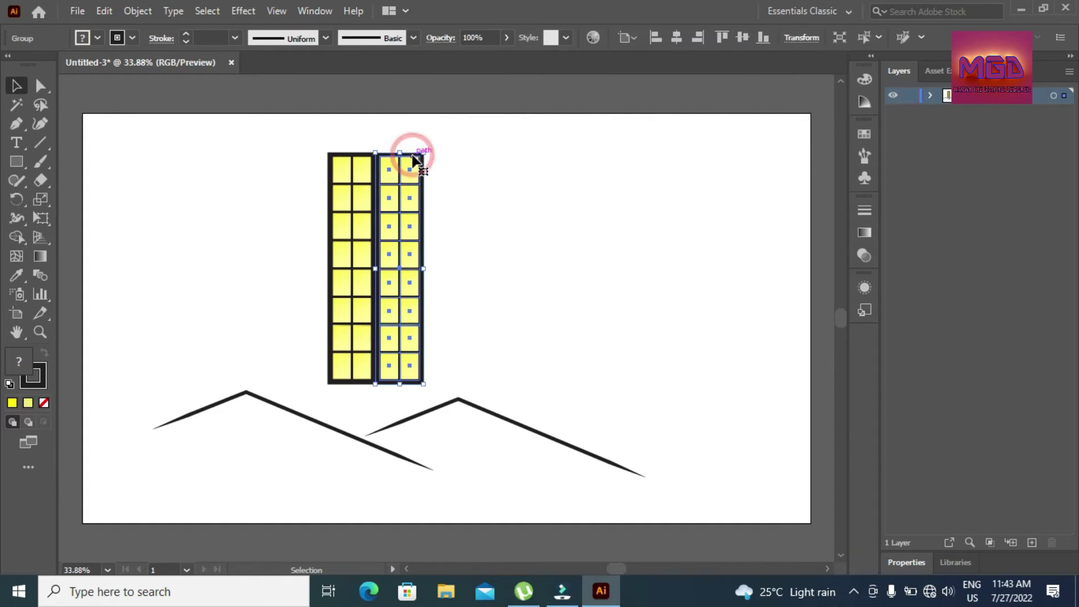
click(492, 139)
click(414, 168)
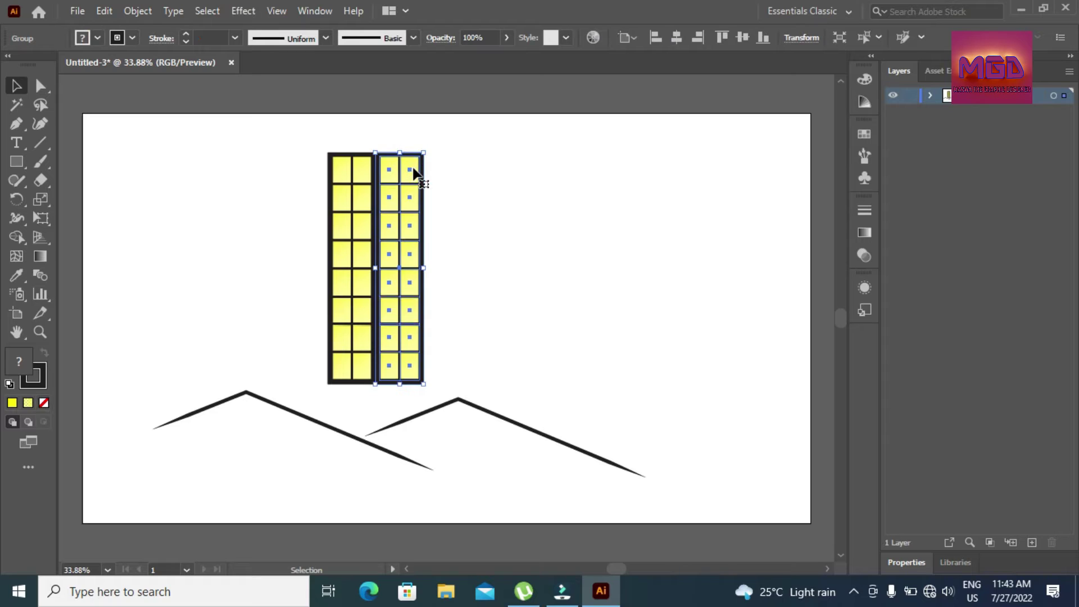
click(505, 145)
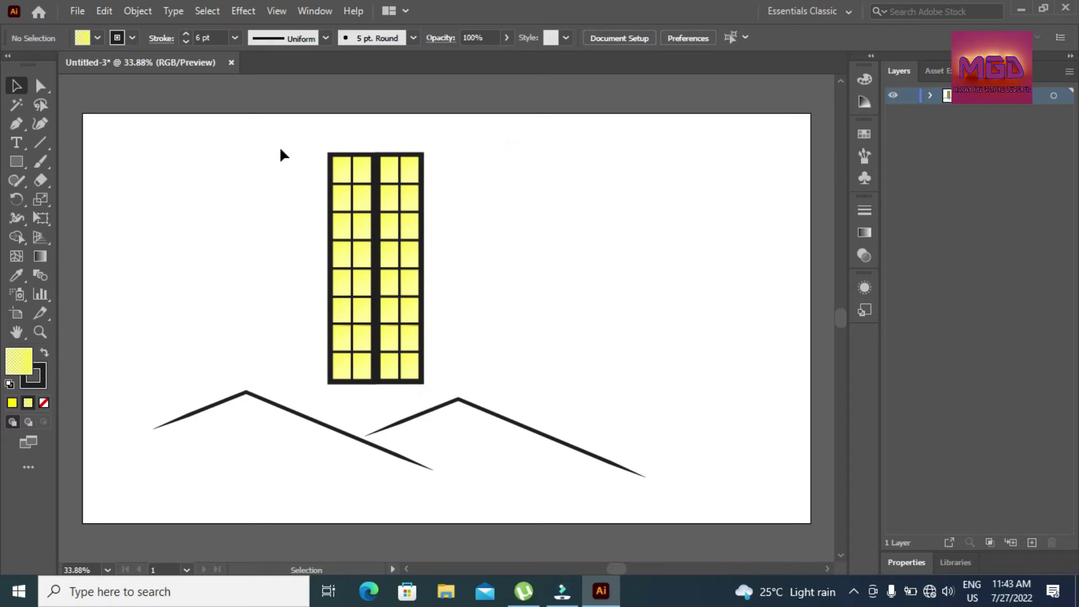
Show the perspective grid and place the copied tower on its left plane, against the central vertical edge
drag(280, 148, 478, 352)
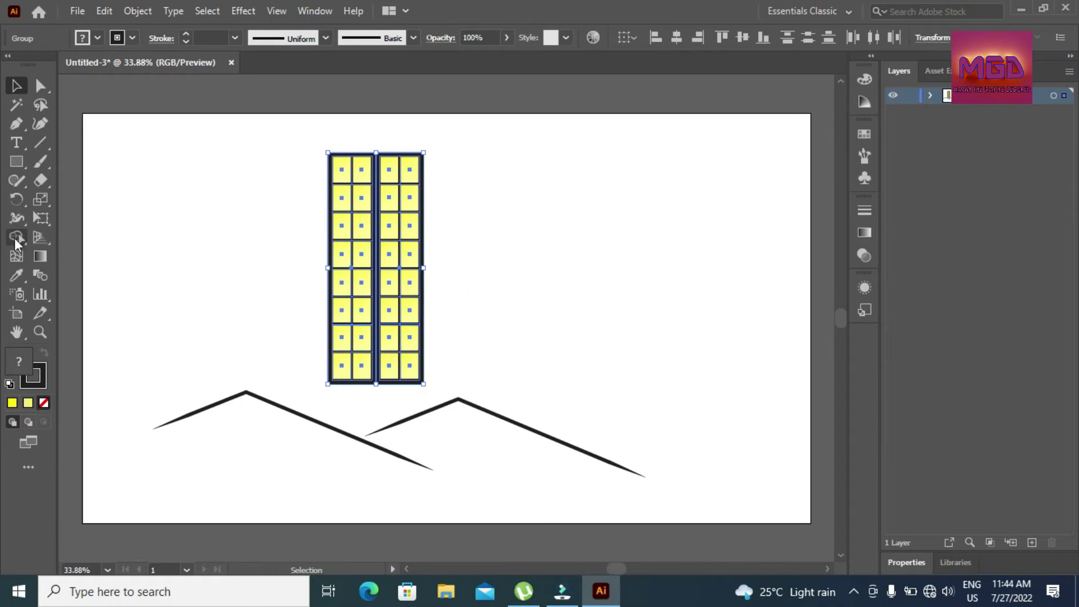
click(42, 237)
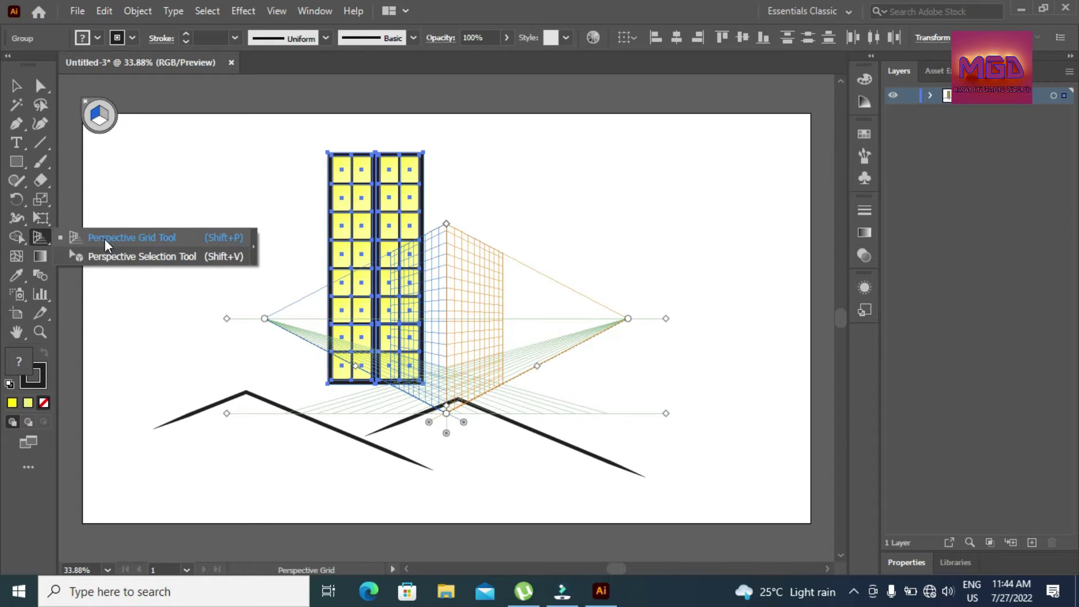
click(111, 256)
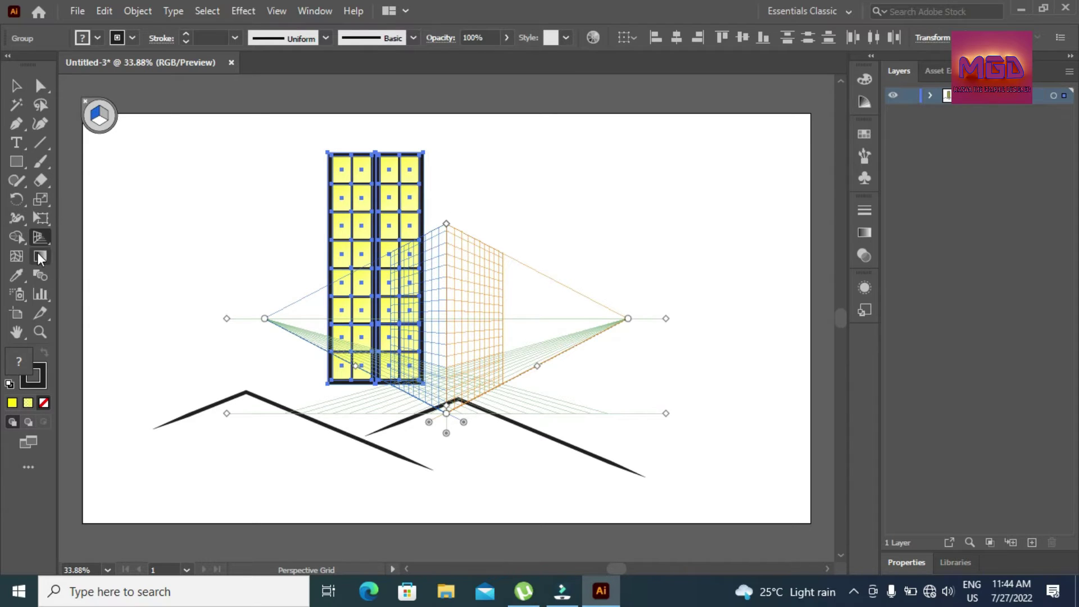
drag(45, 239, 84, 254)
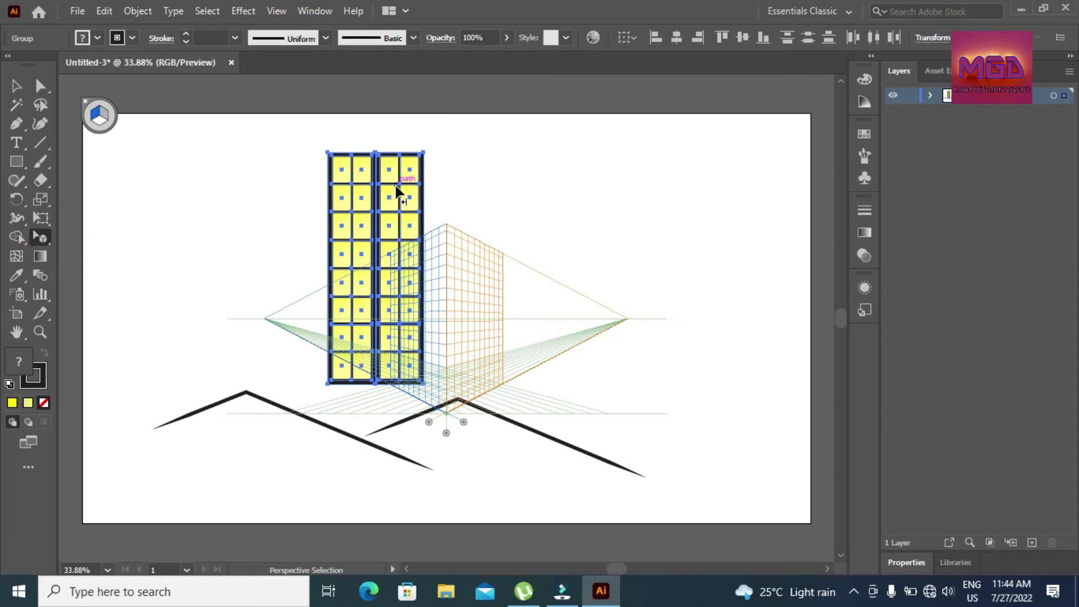
click(395, 185)
drag(396, 189, 426, 236)
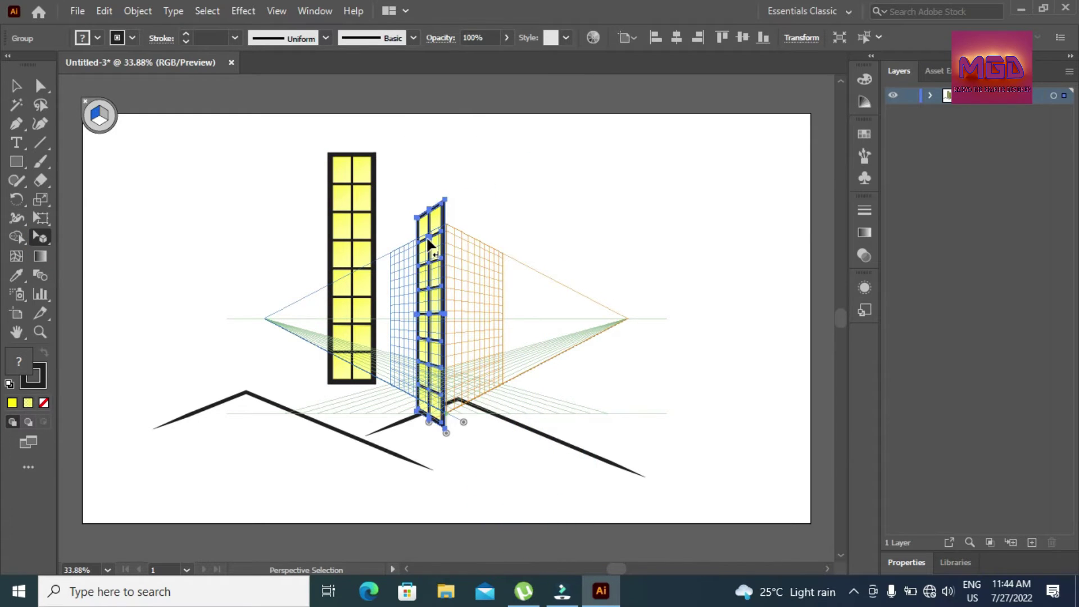
Try placing the flat tower on the left plane, undo that placement, and make the right grid plane active
drag(352, 207, 337, 188)
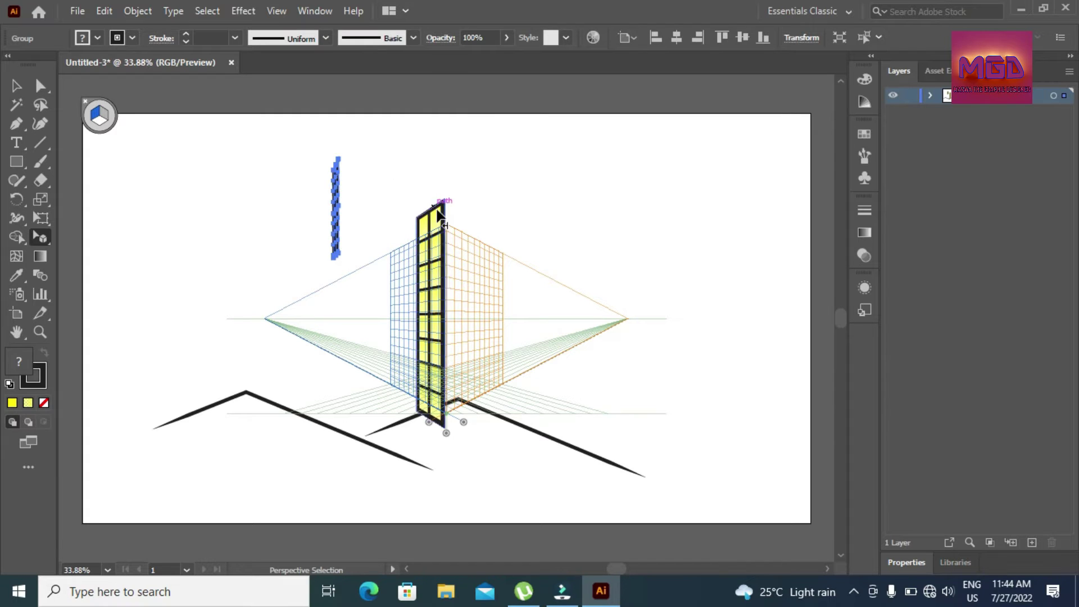
click(106, 116)
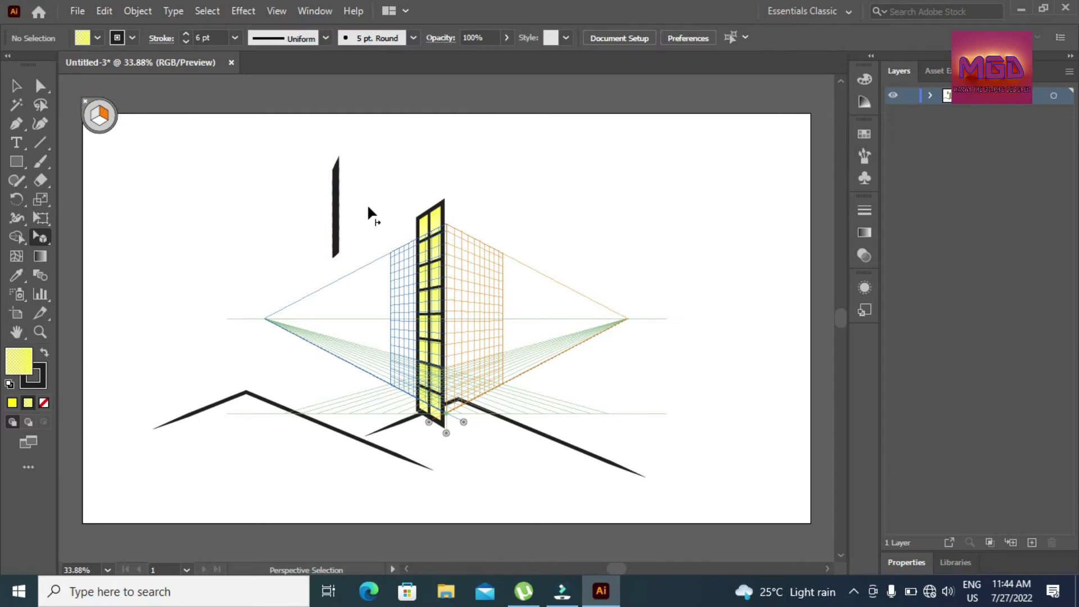
key(ctrl+z)
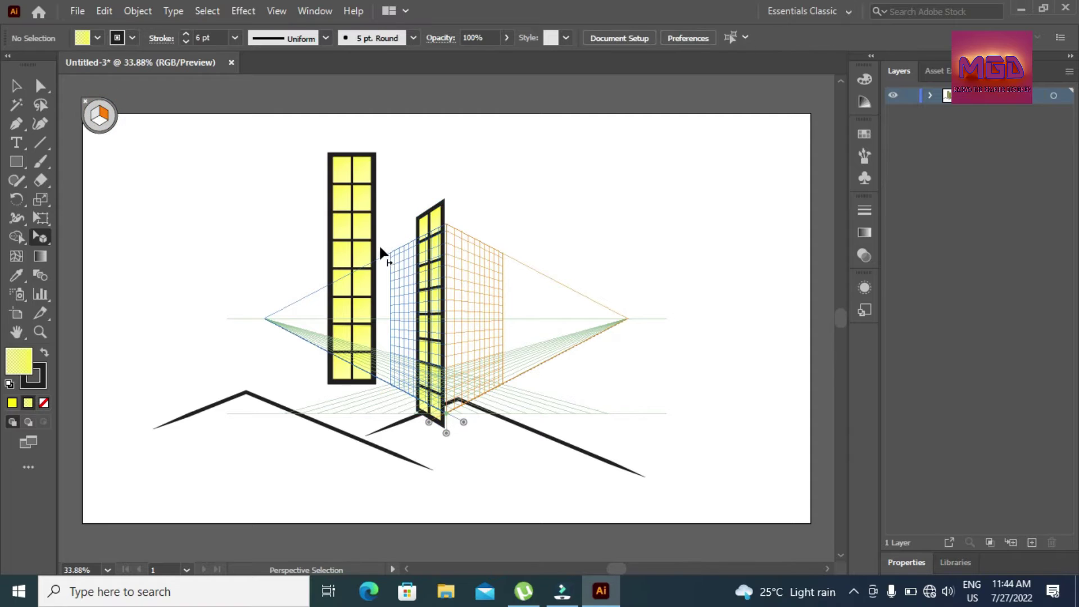
Place the flat tower on the right grid plane against the first face, and hide the perspective grid
drag(381, 253, 474, 302)
click(526, 251)
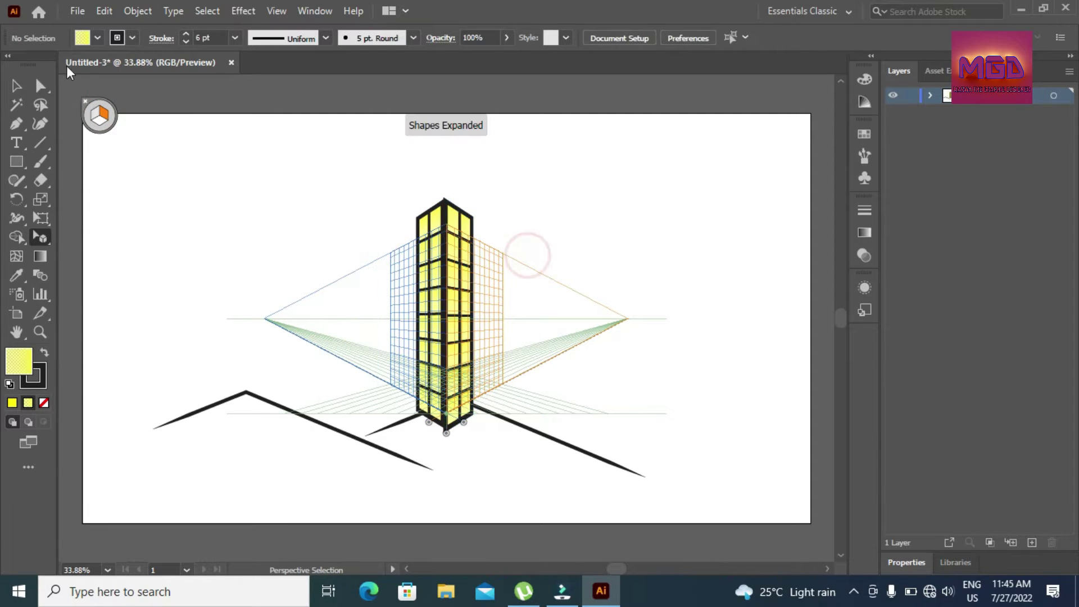
click(86, 101)
click(86, 102)
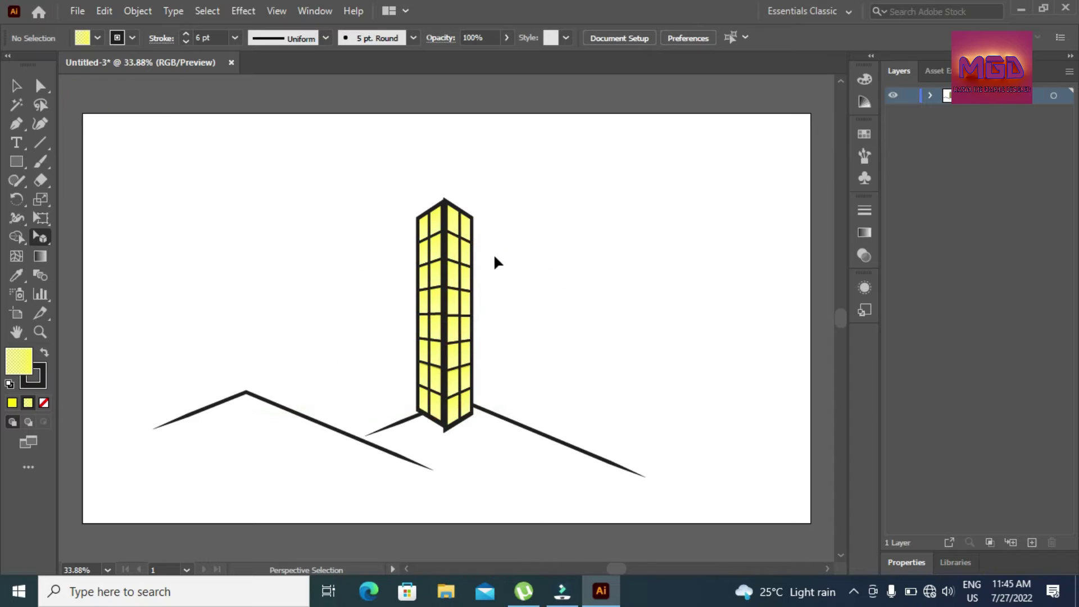
Undo the flat tower's placement on the right plane and keep the Perspective Selection tool active
click(473, 261)
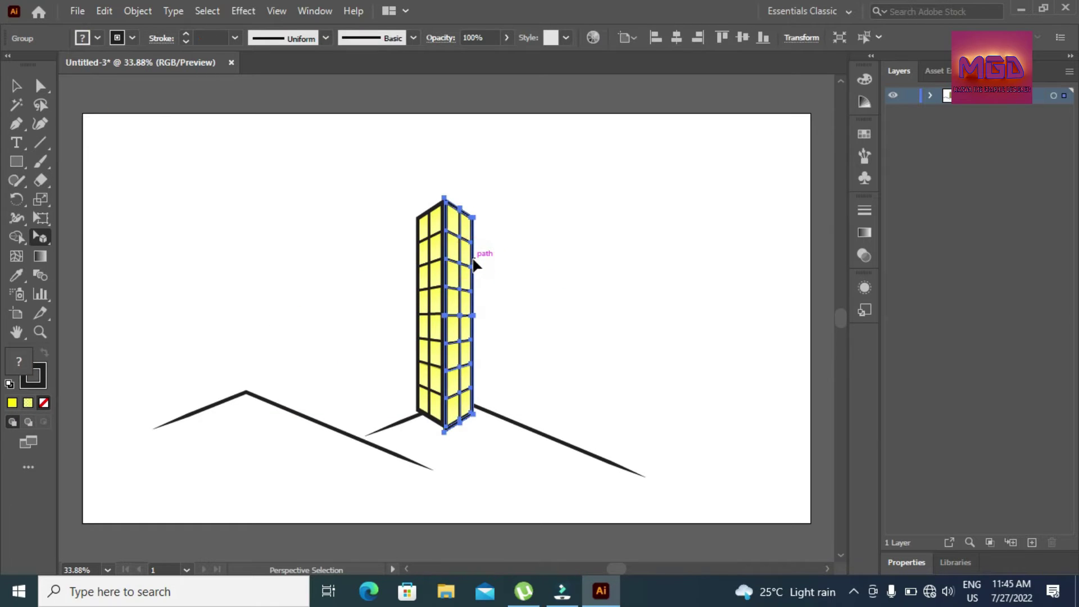
key(ctrl+z)
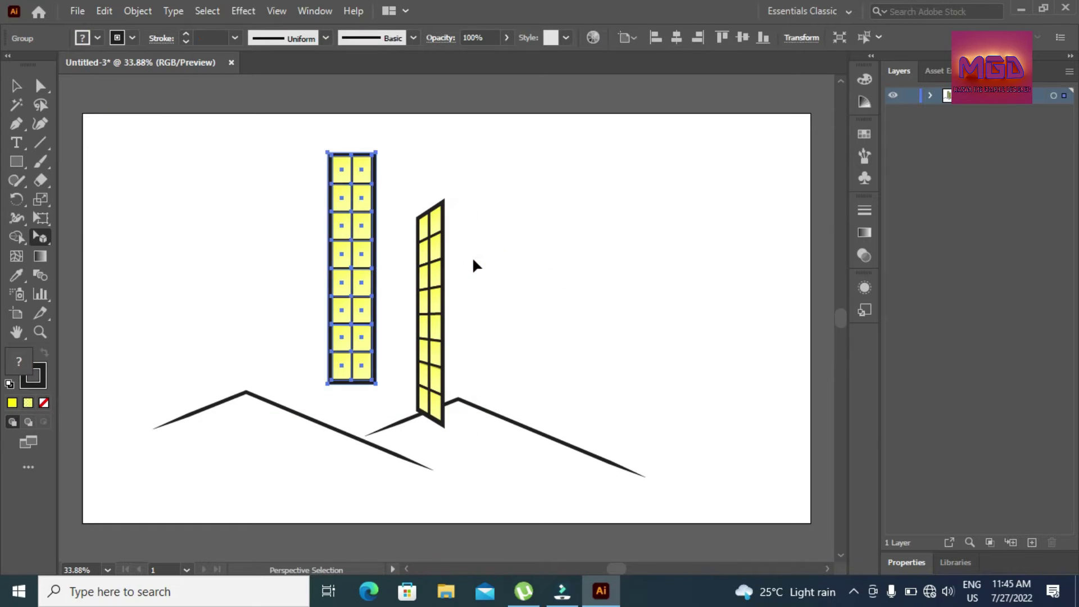
click(45, 238)
click(96, 255)
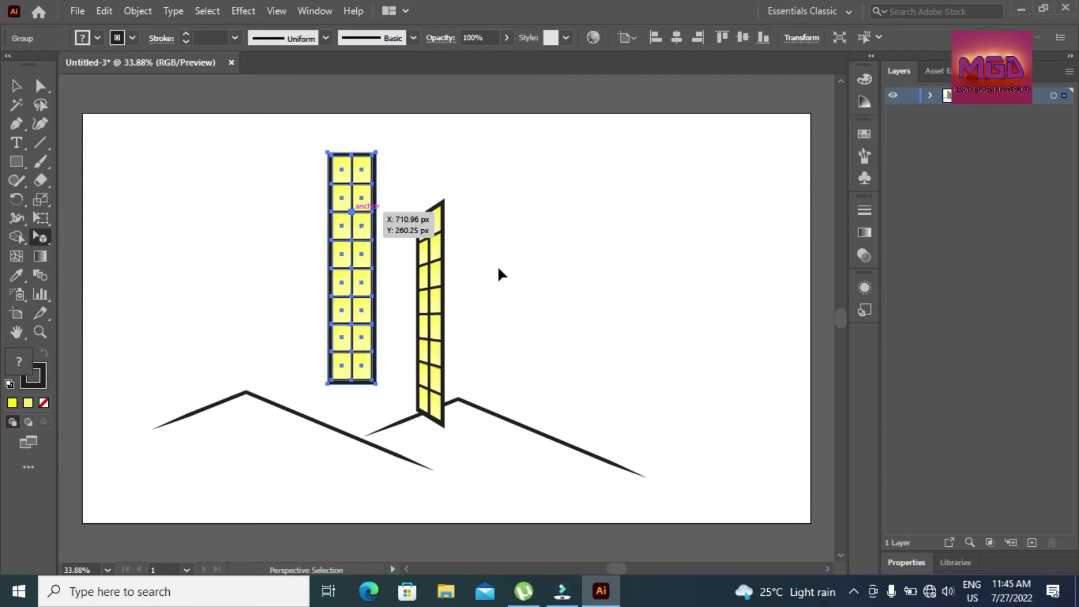
Create a reflected copy of the slanted tower face across the vertical axis
click(446, 272)
right_click(444, 276)
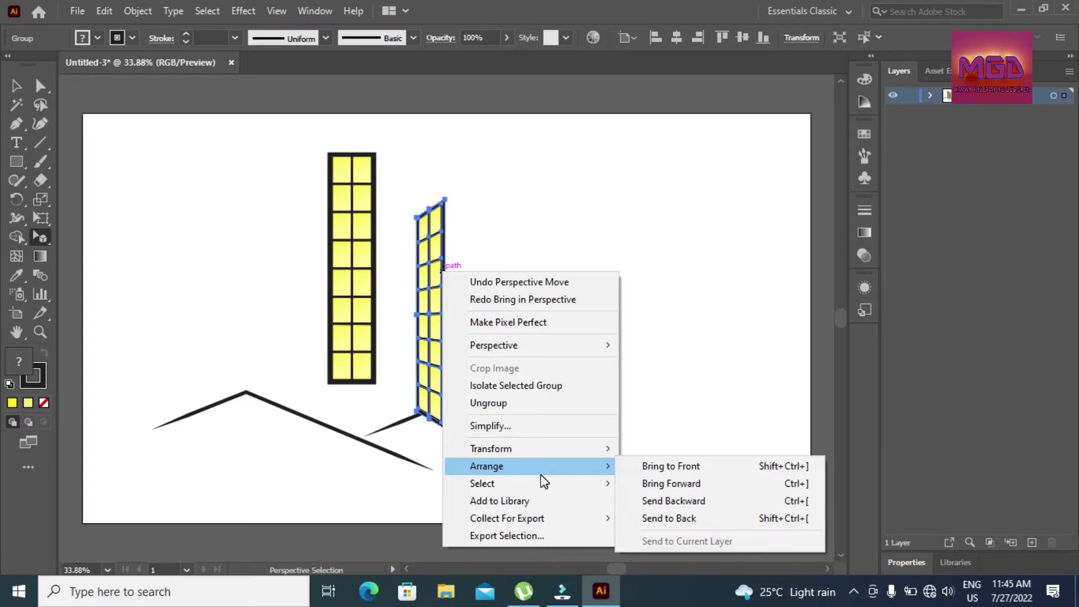
mouse_move(549, 451)
click(684, 502)
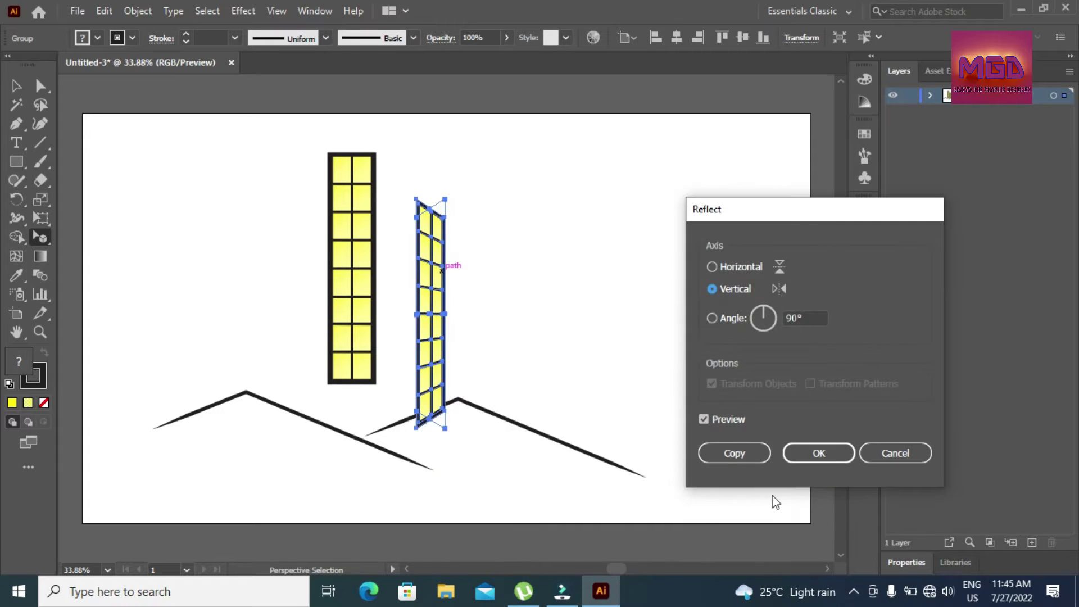
click(722, 453)
Nudge the reflected tower face horizontally to the right until its tall edge meets the original face's tall edge
key(Right)
key(Right)
key(Right)
key(Right)
key(Right)
key(Right)
key(Right)
key(Right)
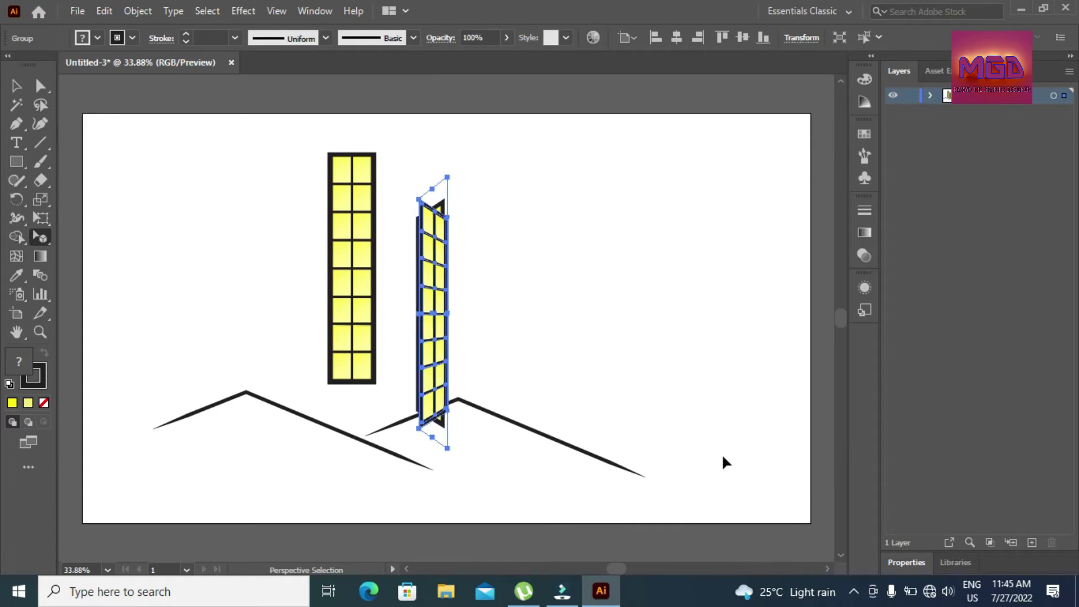
key(Right)
key(Right)
key(Right)
key(Right)
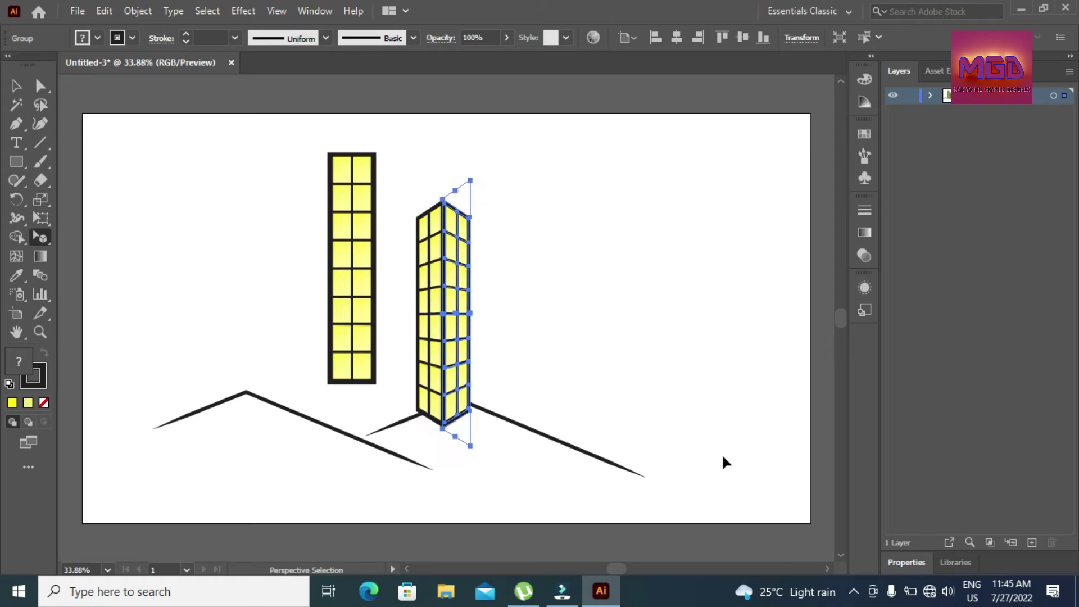
click(713, 417)
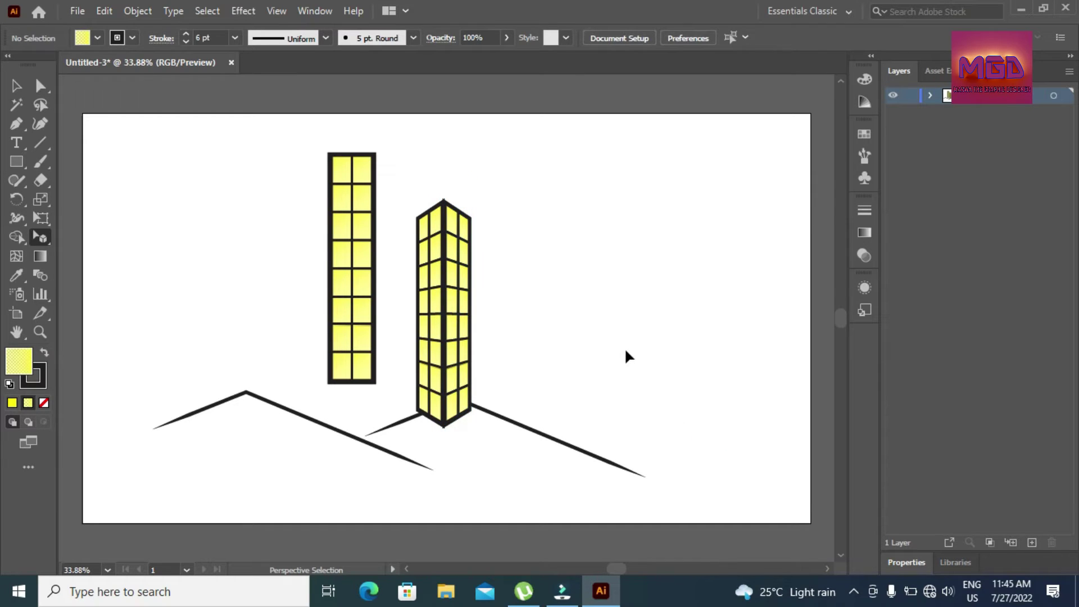
Delete the flat front-view tower beside the two-sided perspective tower
drag(299, 148, 342, 180)
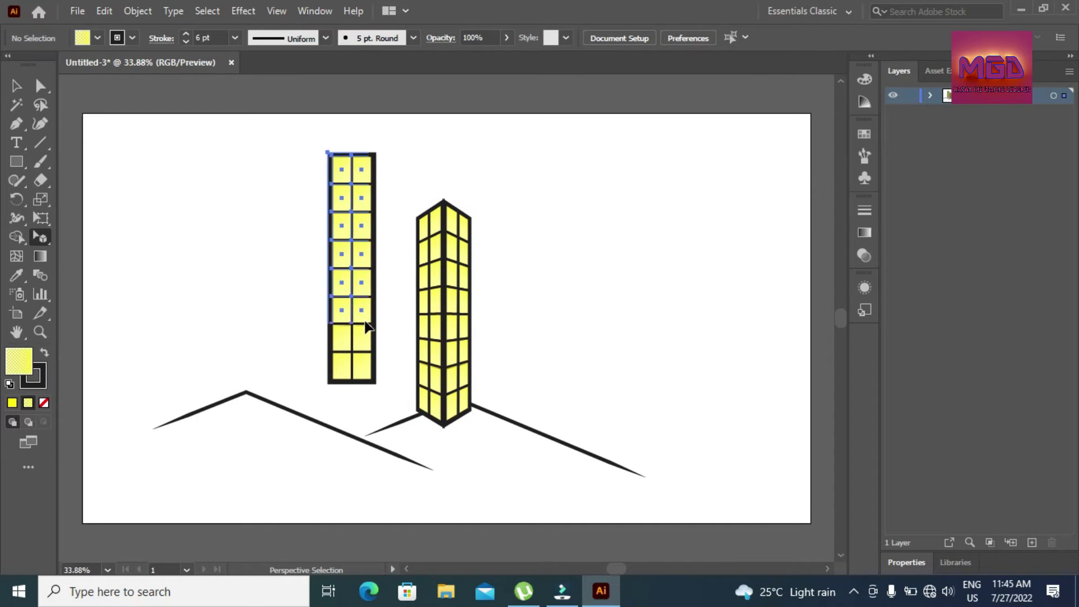
key(v)
drag(292, 154, 394, 383)
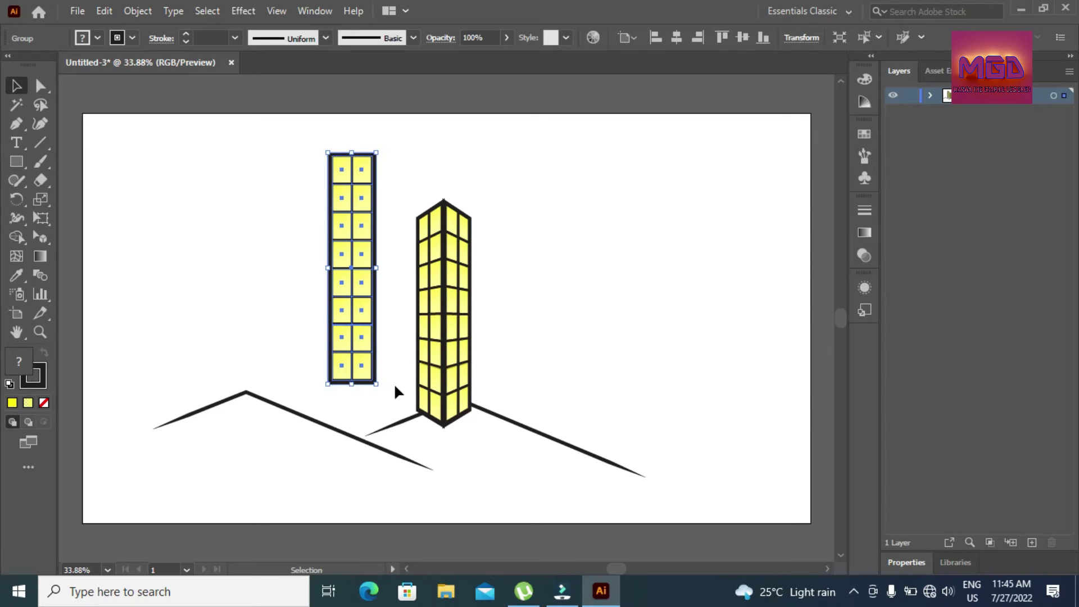
key(Delete)
Fine-tune the right tower face slightly rightward so the two black frames abut along the central edge
click(39, 331)
click(470, 330)
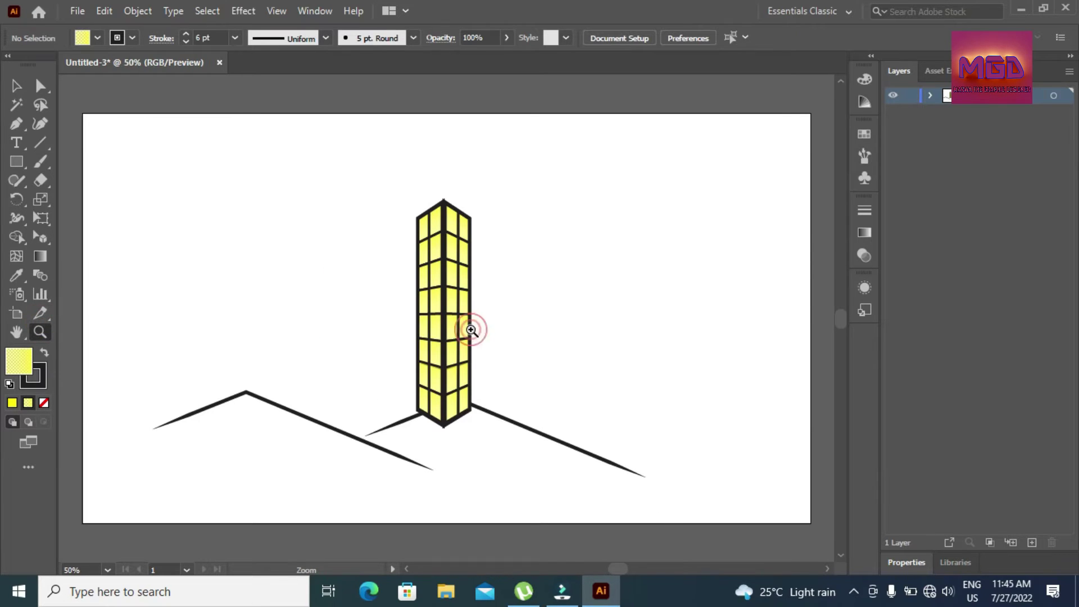
drag(843, 317, 843, 314)
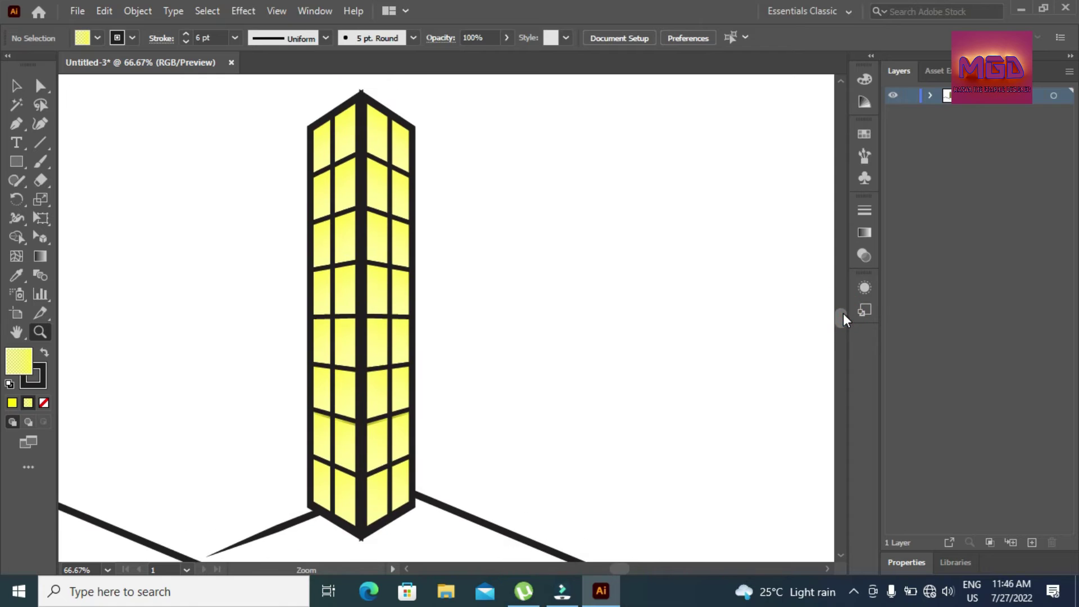
click(20, 86)
click(392, 156)
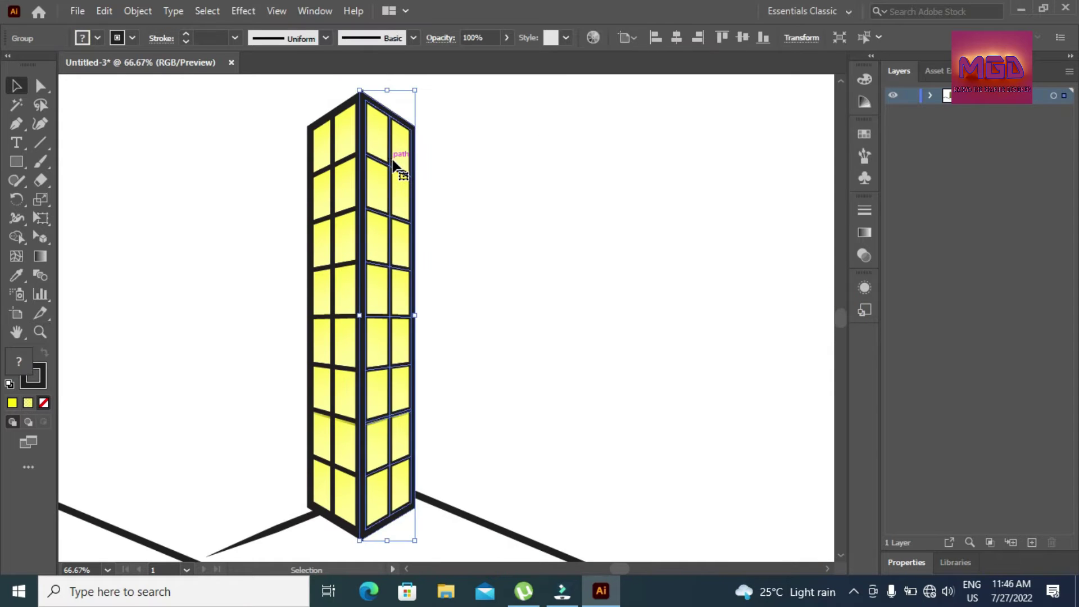
click(538, 122)
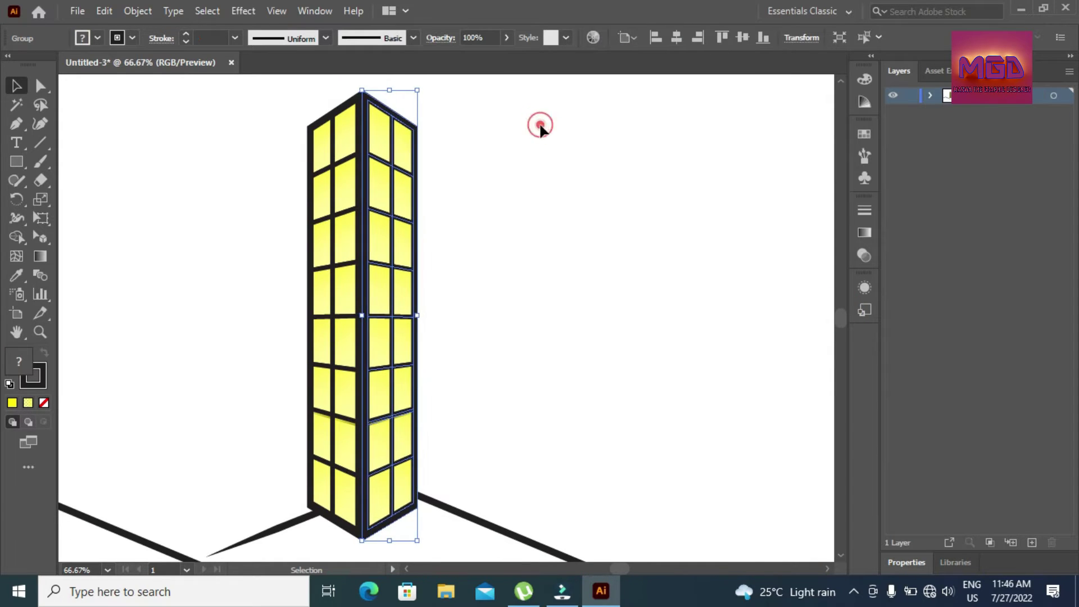
click(394, 203)
key(Right)
key(Right)
key(Right)
click(513, 200)
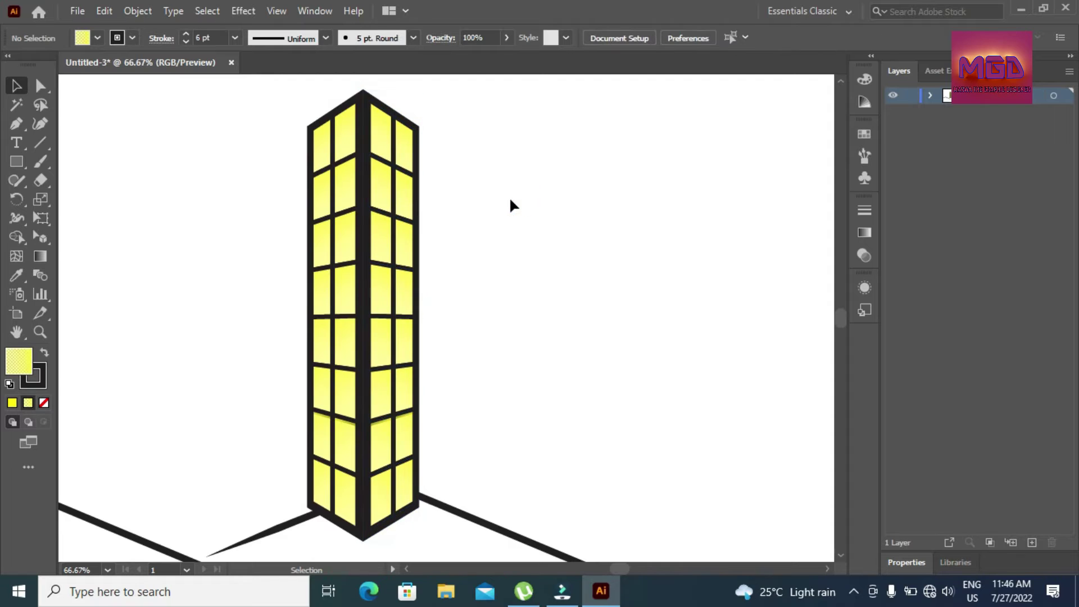
click(416, 223)
drag(417, 225, 420, 225)
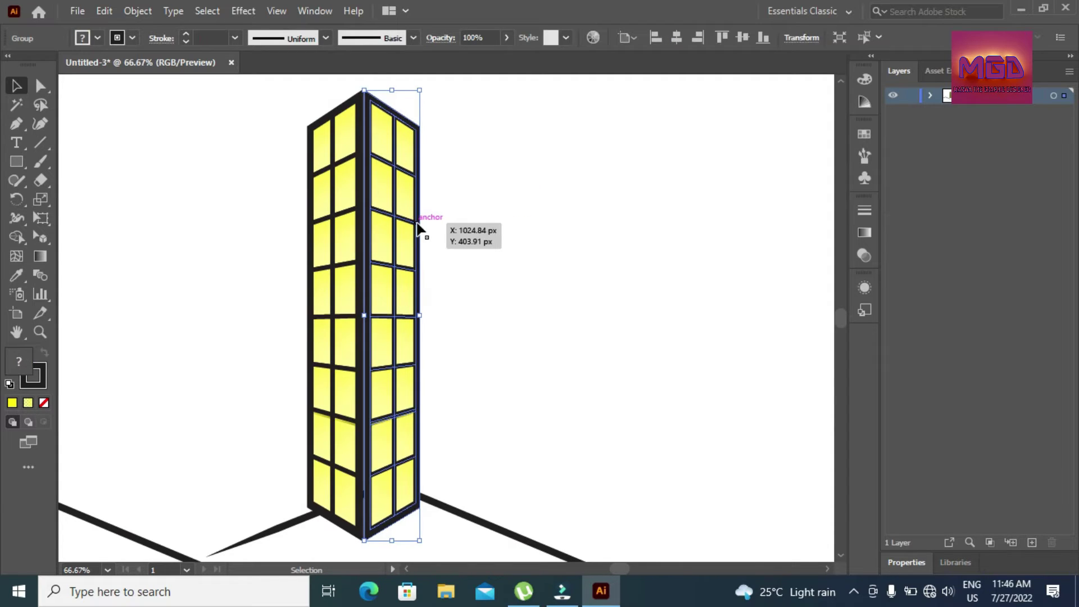
click(455, 214)
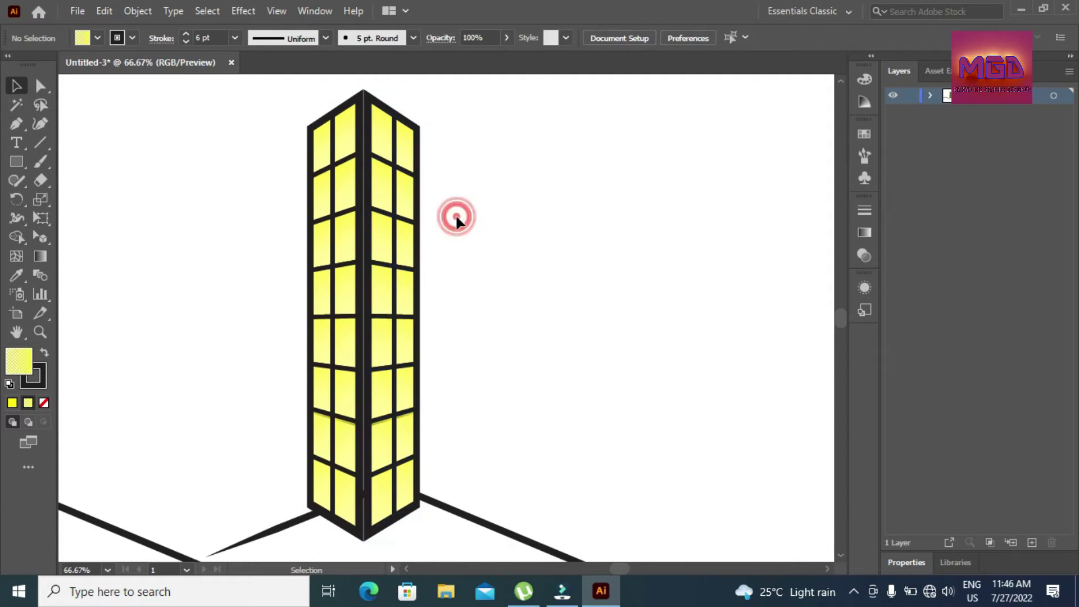
Average the two frames' anchor points at the tower's top center corner on both axes and join them
click(40, 85)
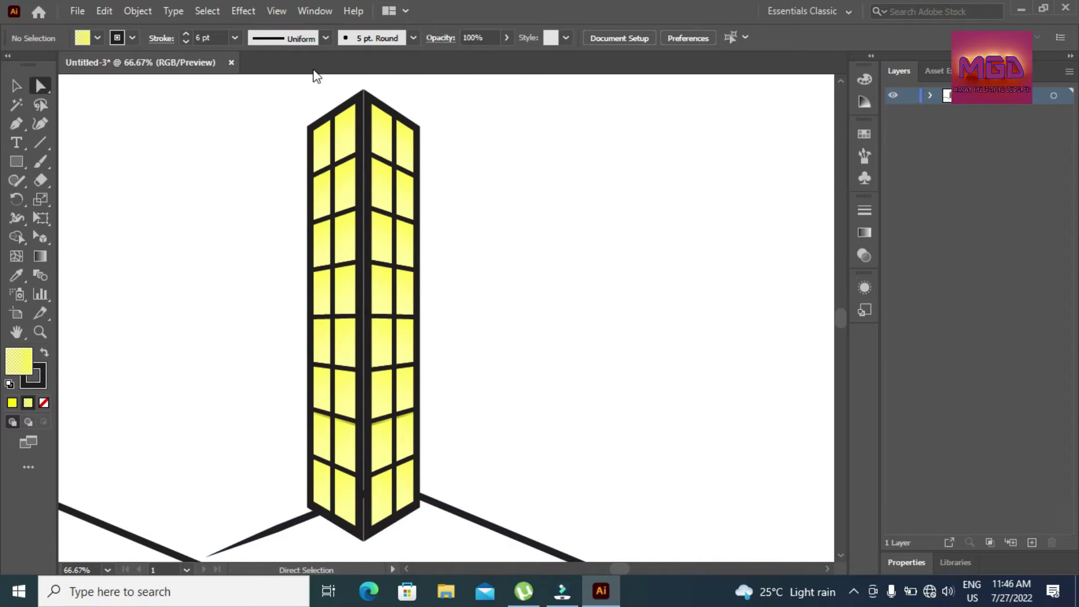
click(364, 90)
right_click(365, 90)
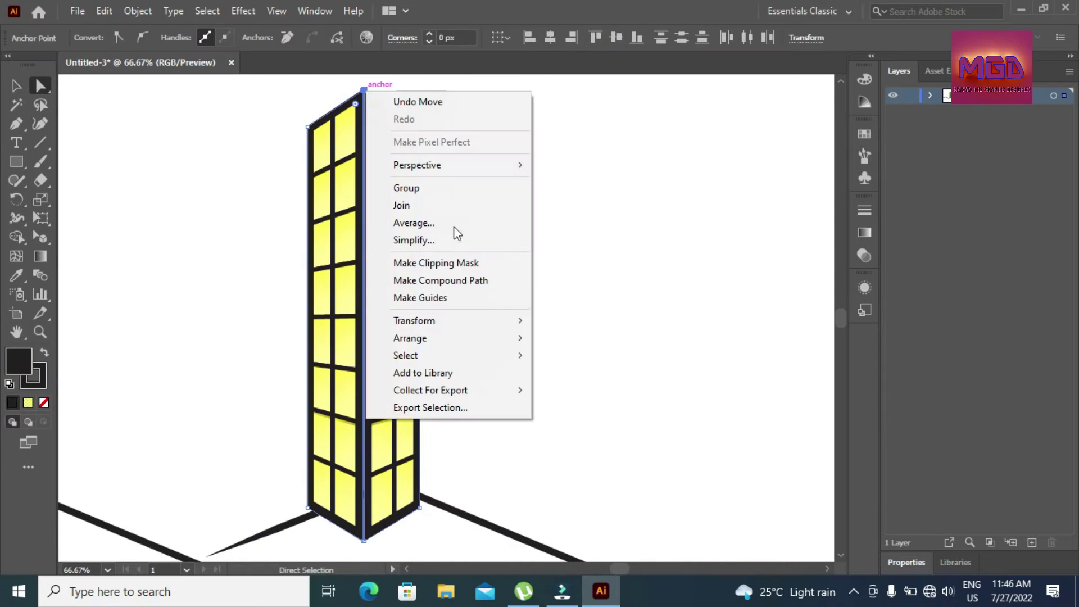
click(422, 207)
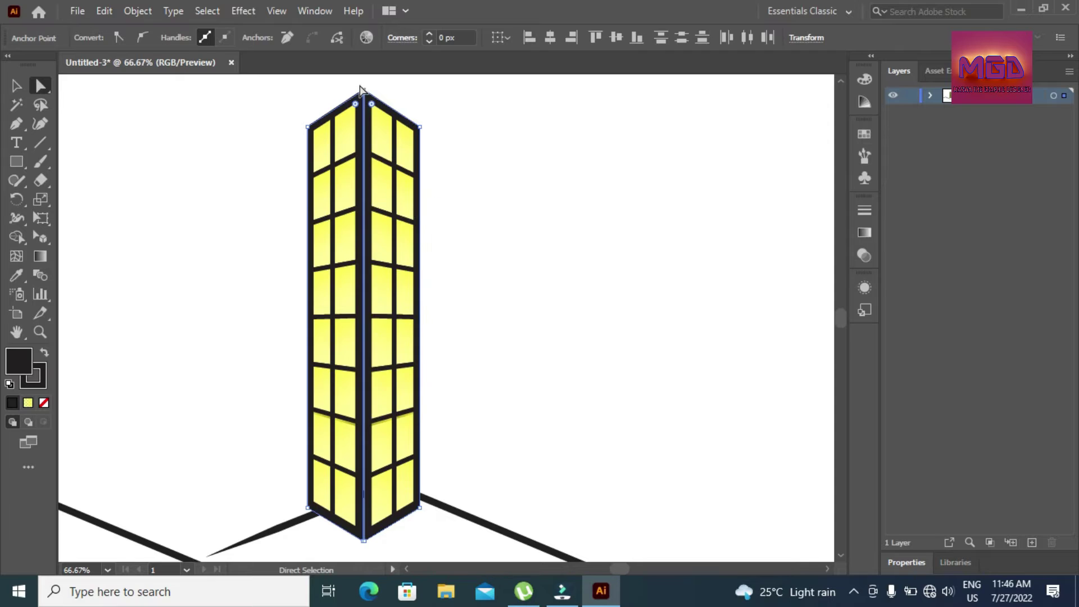
right_click(365, 100)
click(411, 224)
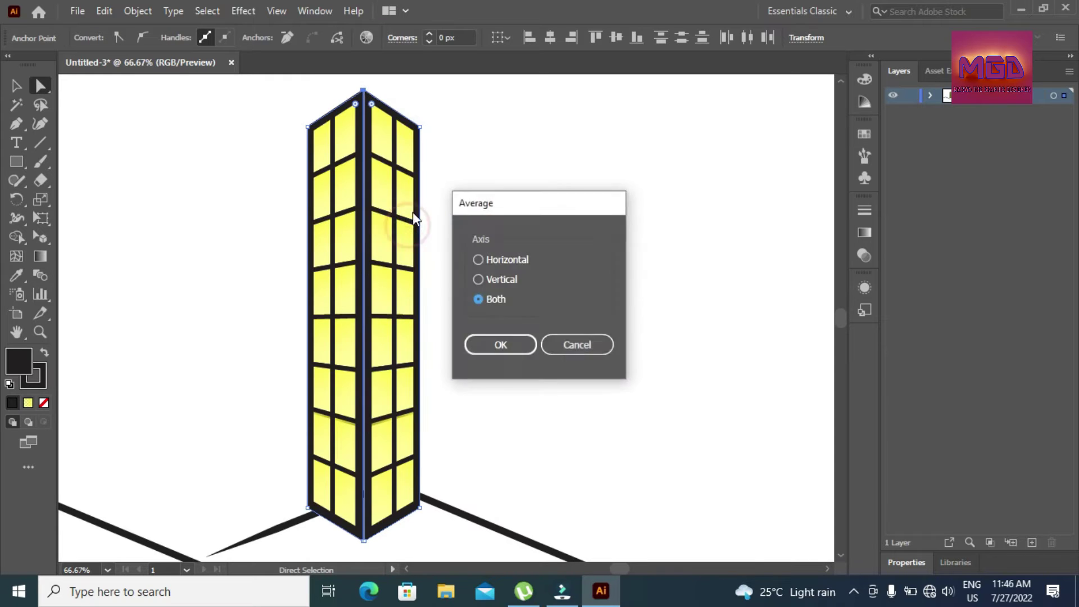
click(520, 346)
right_click(363, 91)
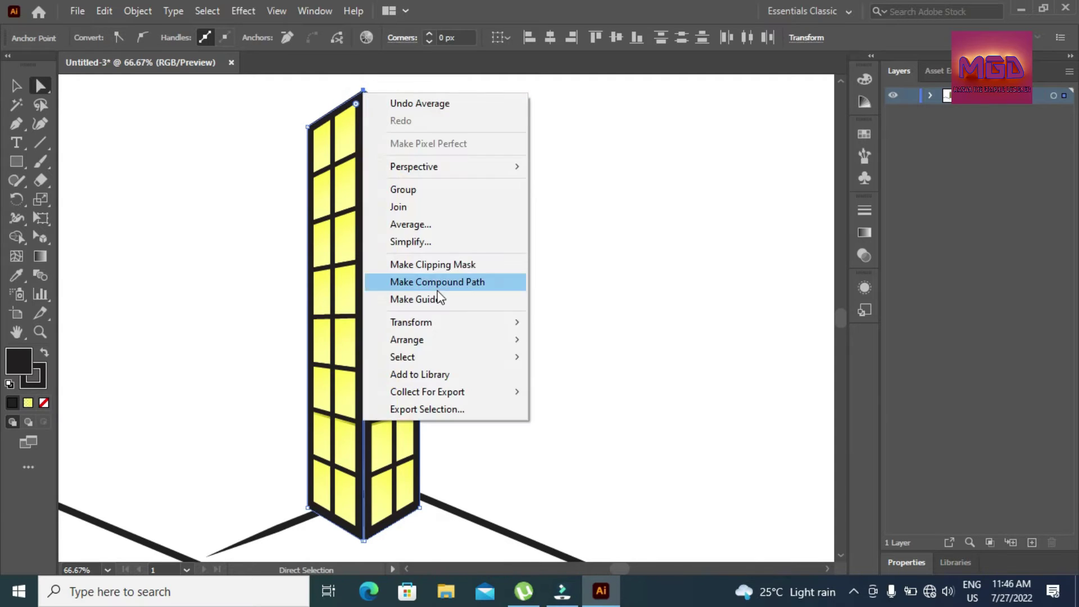
click(425, 207)
Move the roof line crossing the tower's base up and to the right, clear of the tower
drag(847, 309, 847, 318)
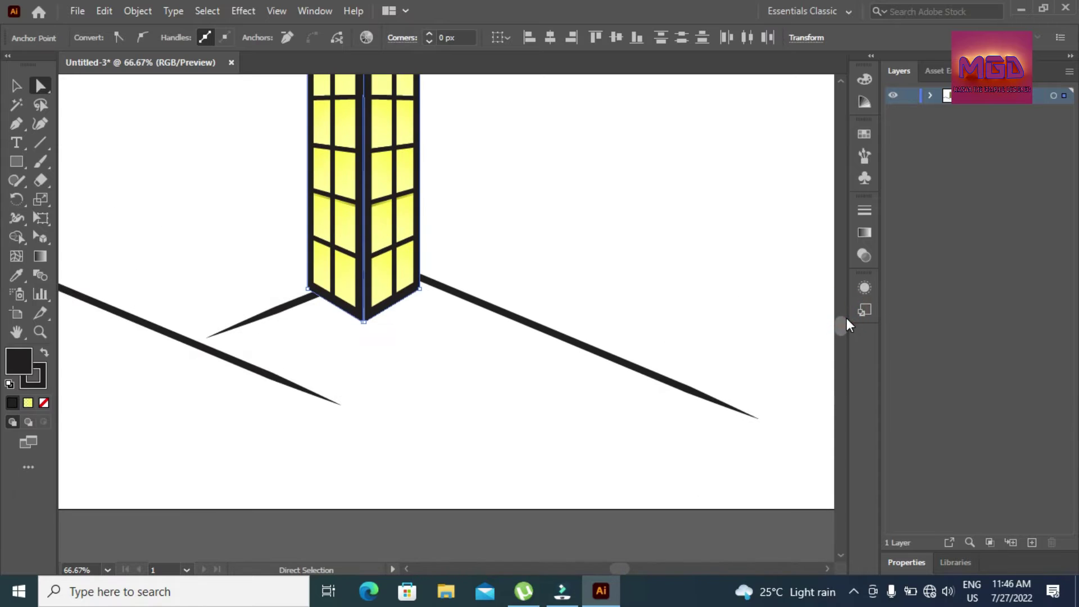
drag(377, 348, 356, 339)
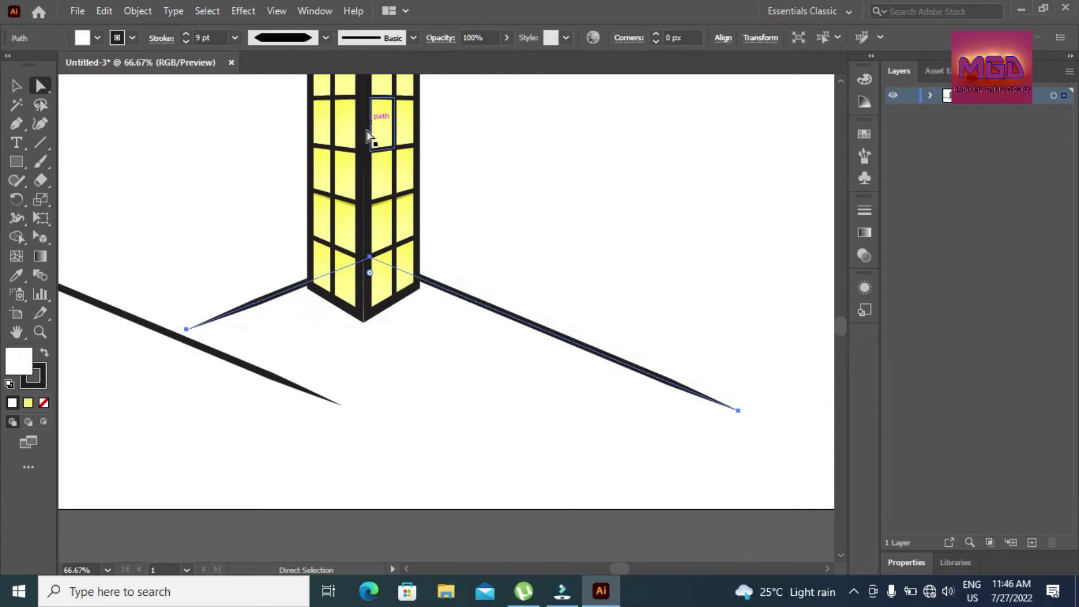
drag(363, 132, 369, 169)
key(ctrl+z)
key(v)
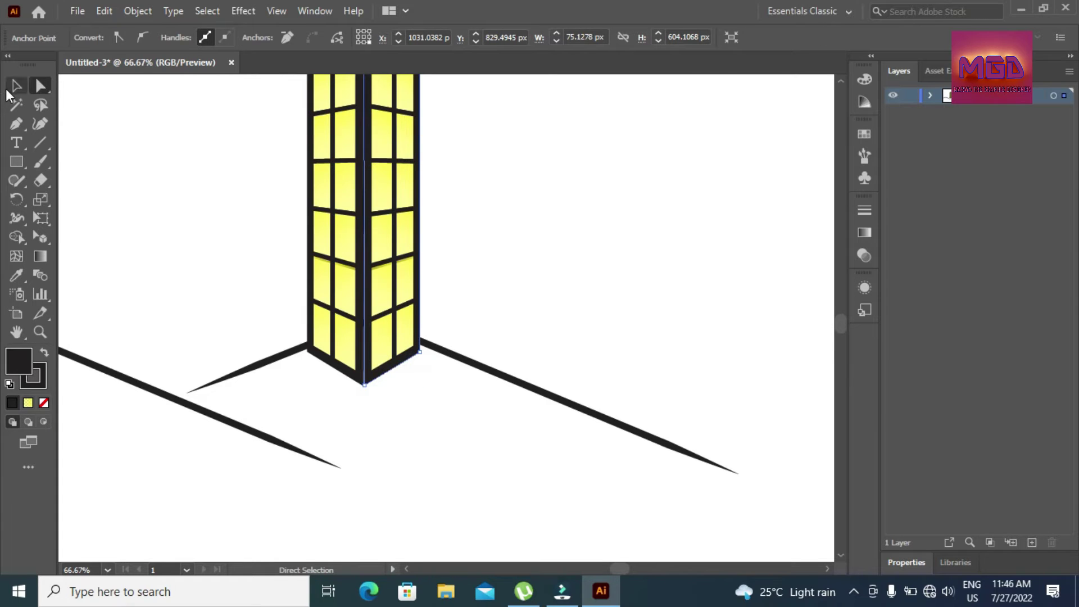
click(385, 408)
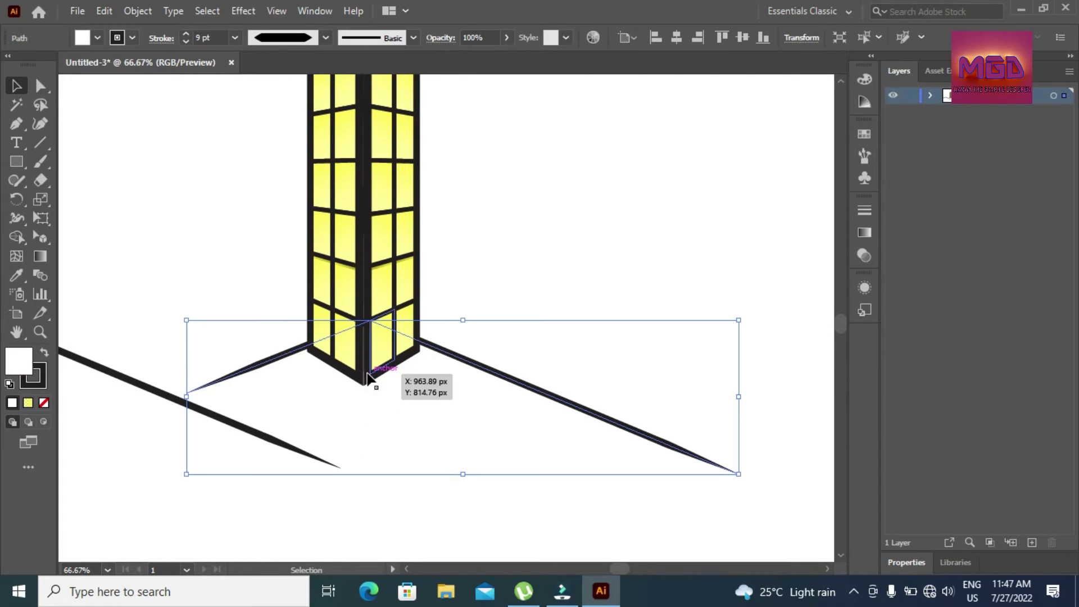
drag(591, 414, 823, 196)
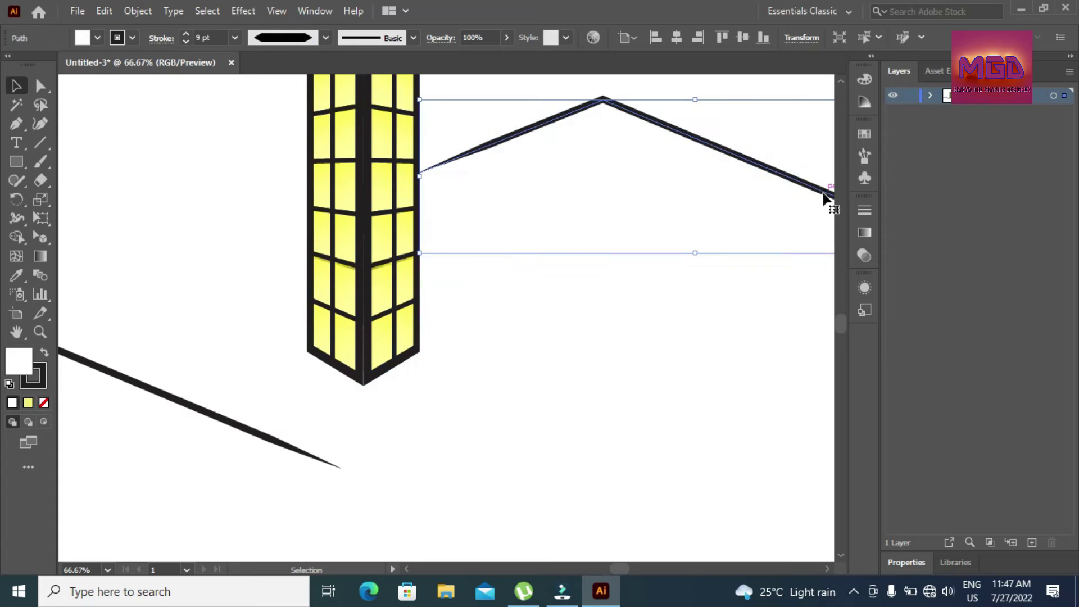
Try averaging the frame and window-pane anchor points around the tower's bottom center corner, and undo it
click(40, 86)
drag(382, 428, 347, 374)
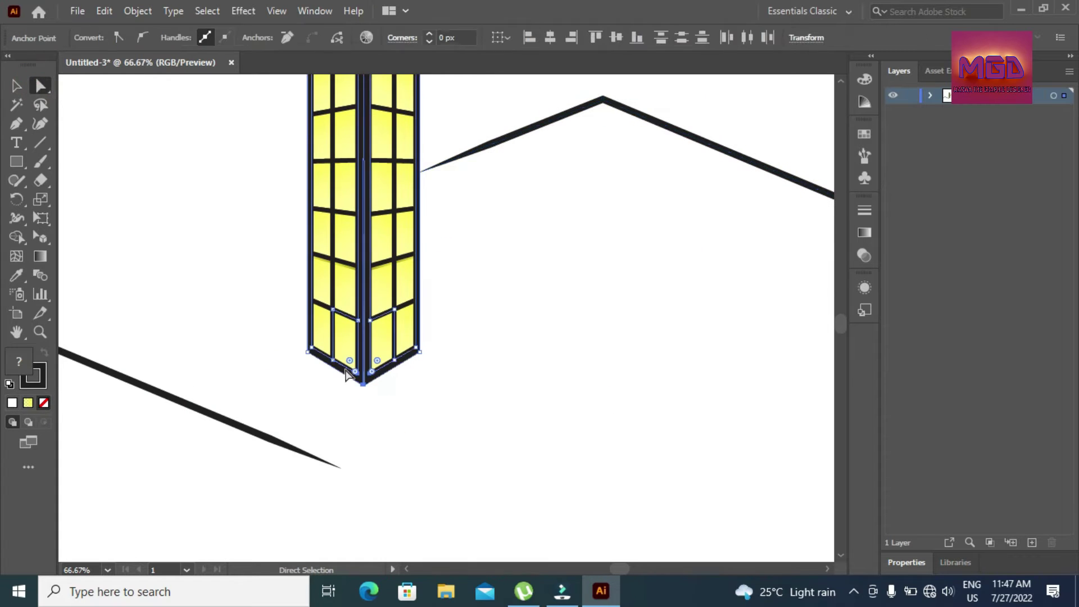
right_click(364, 387)
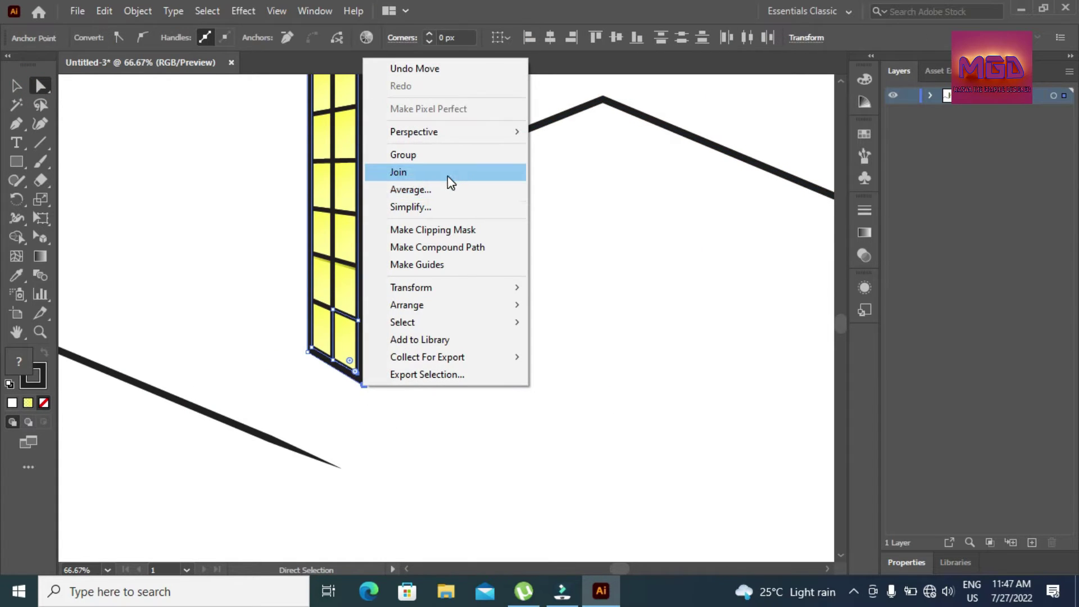
click(446, 190)
click(498, 343)
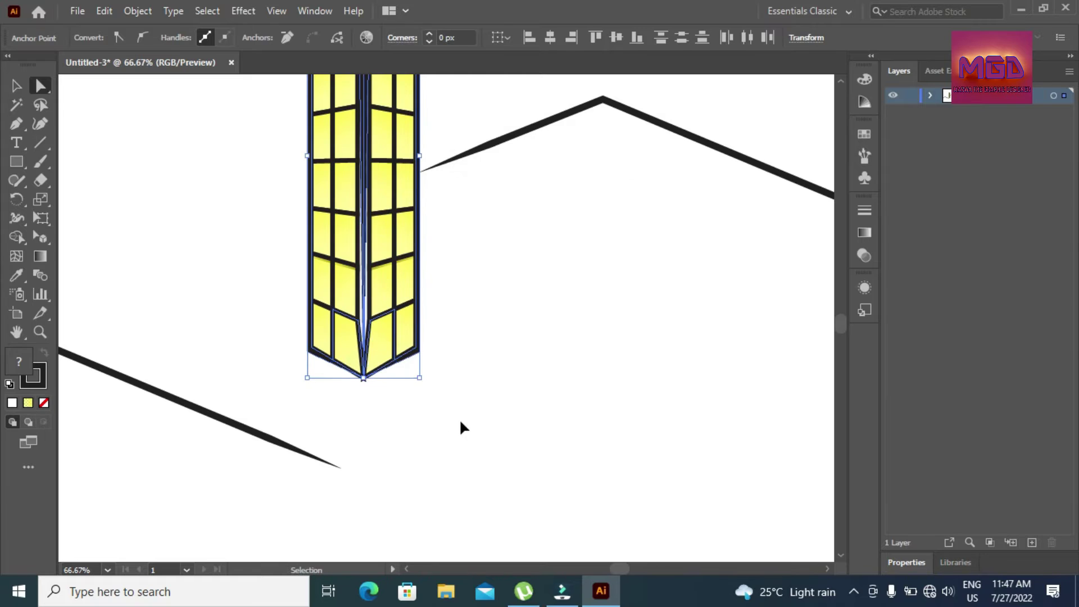
click(441, 411)
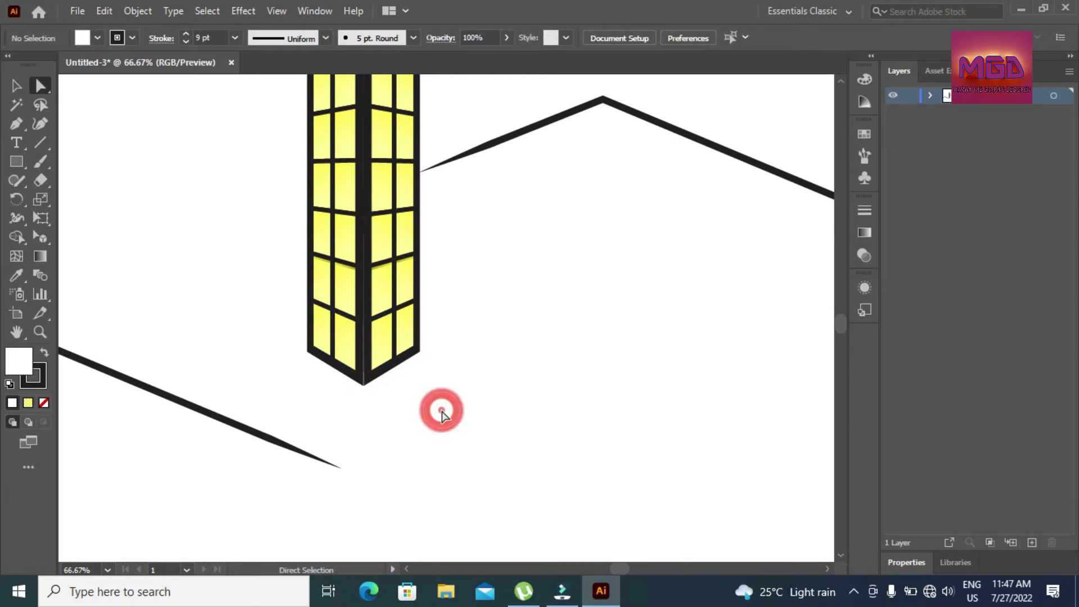
Average and join only the two frames' anchor points at the tower's bottom center corner
click(368, 399)
click(364, 384)
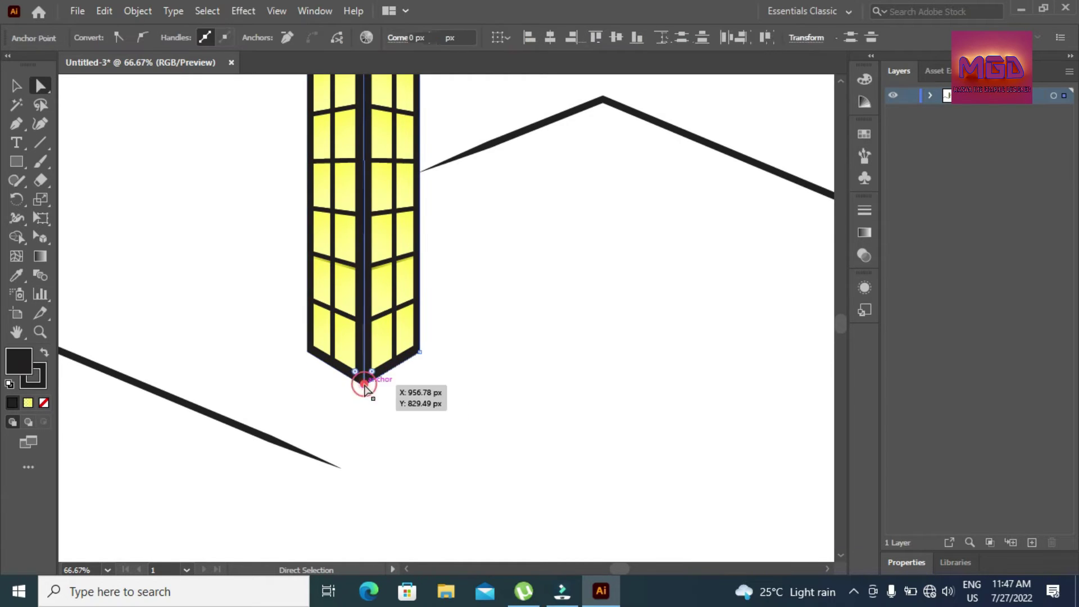
right_click(366, 387)
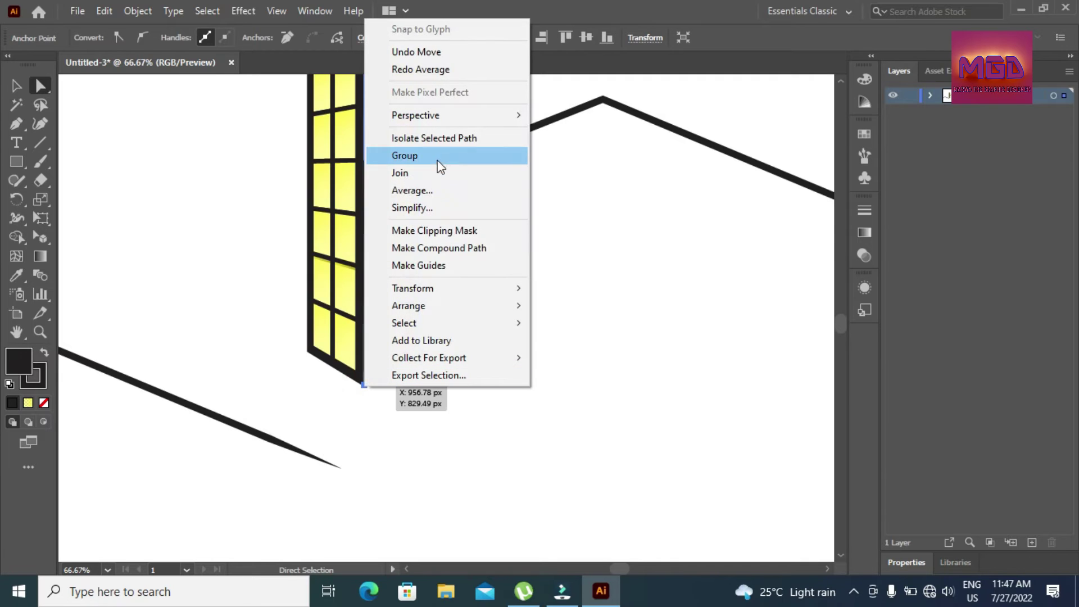
click(434, 195)
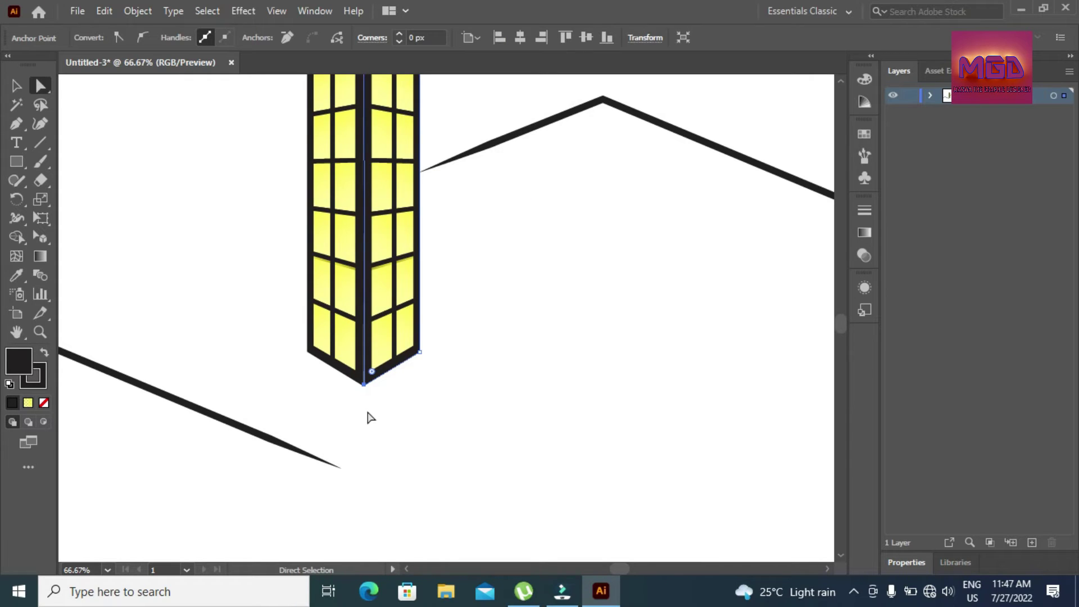
drag(369, 403, 360, 380)
right_click(365, 385)
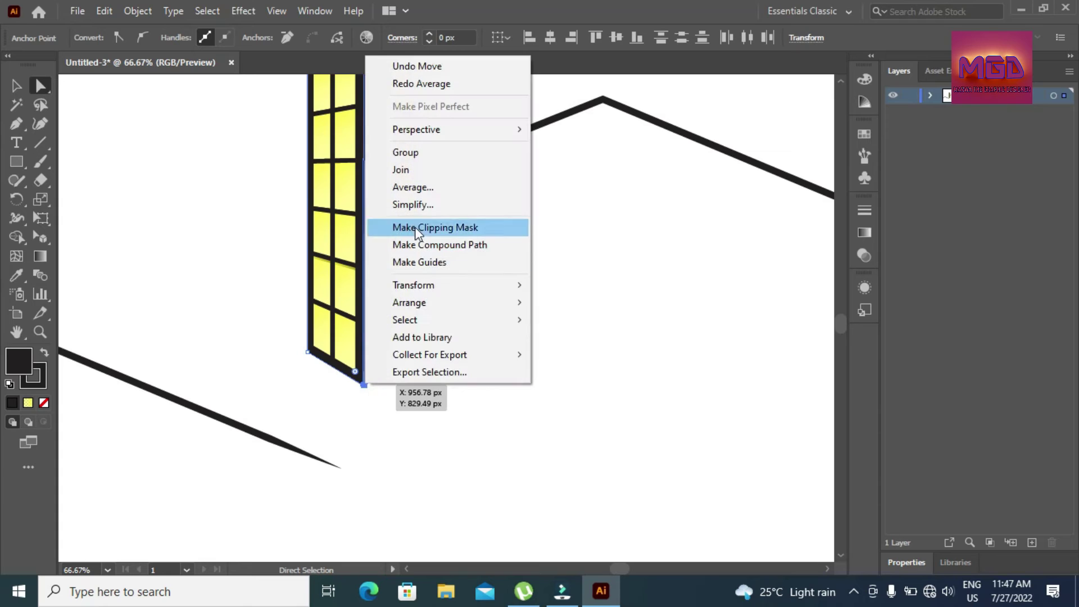
click(417, 187)
click(514, 349)
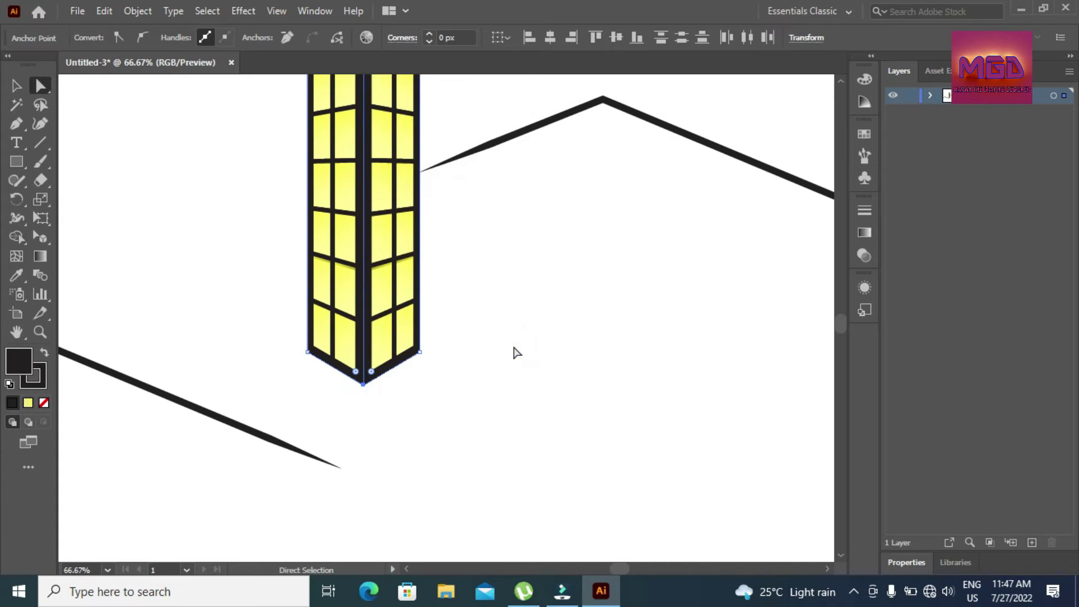
right_click(368, 389)
click(414, 170)
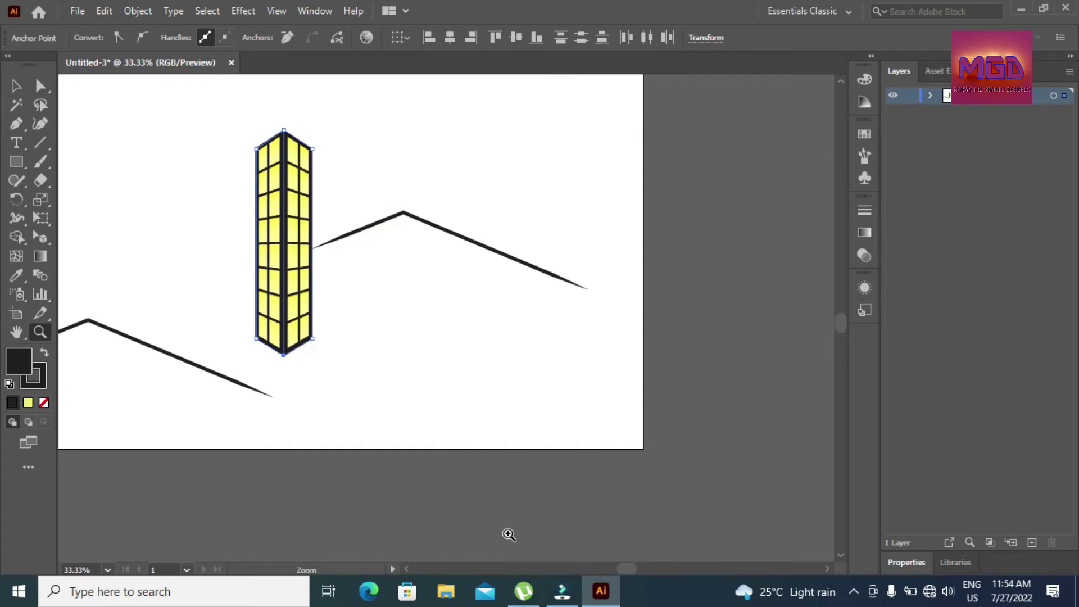
drag(633, 570, 622, 569)
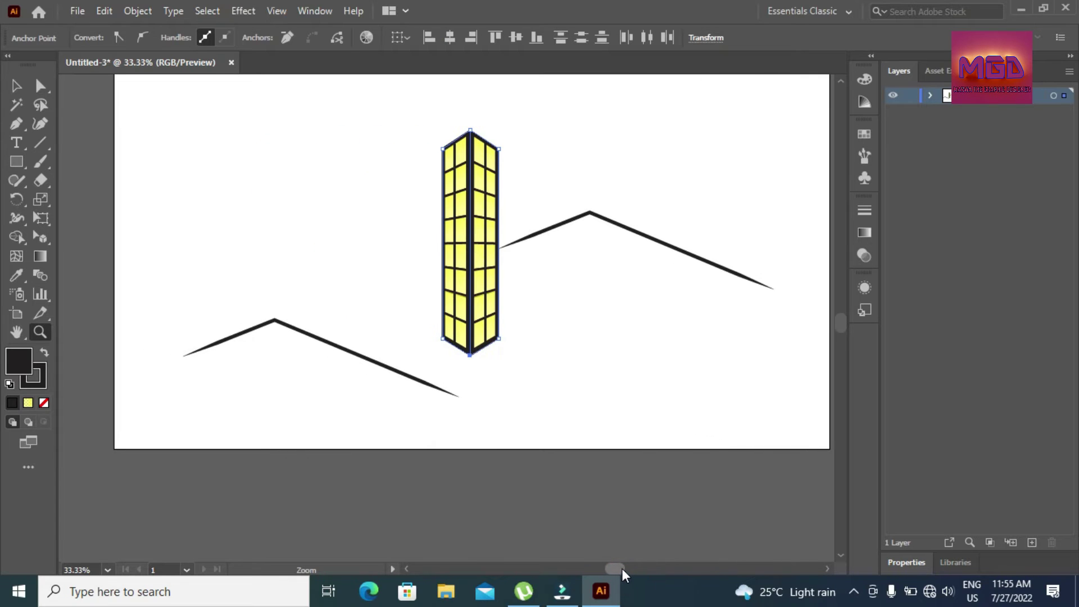
drag(843, 322, 843, 316)
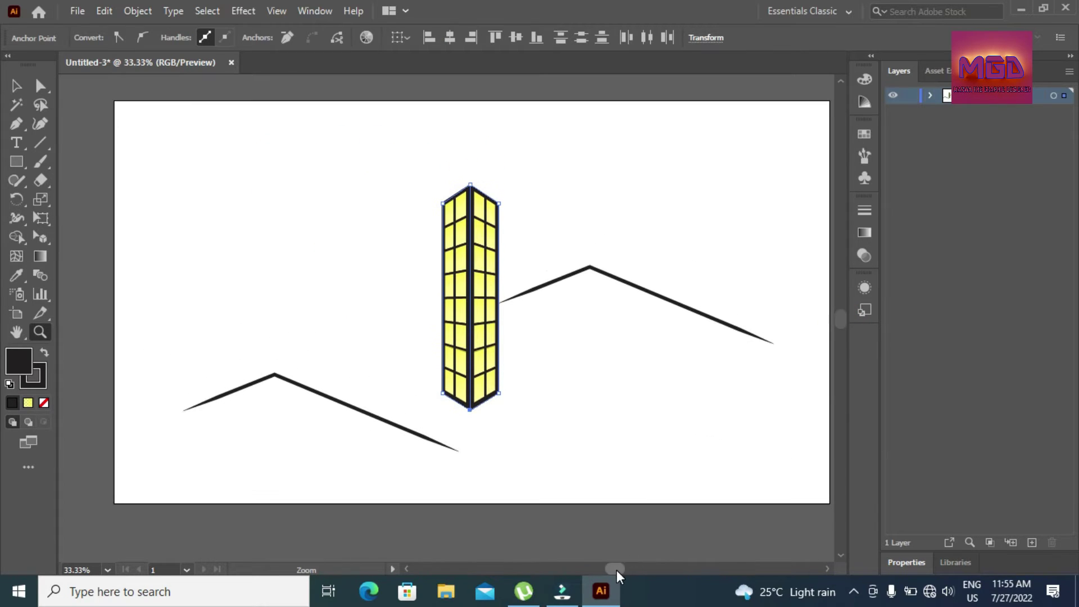
drag(616, 570, 618, 568)
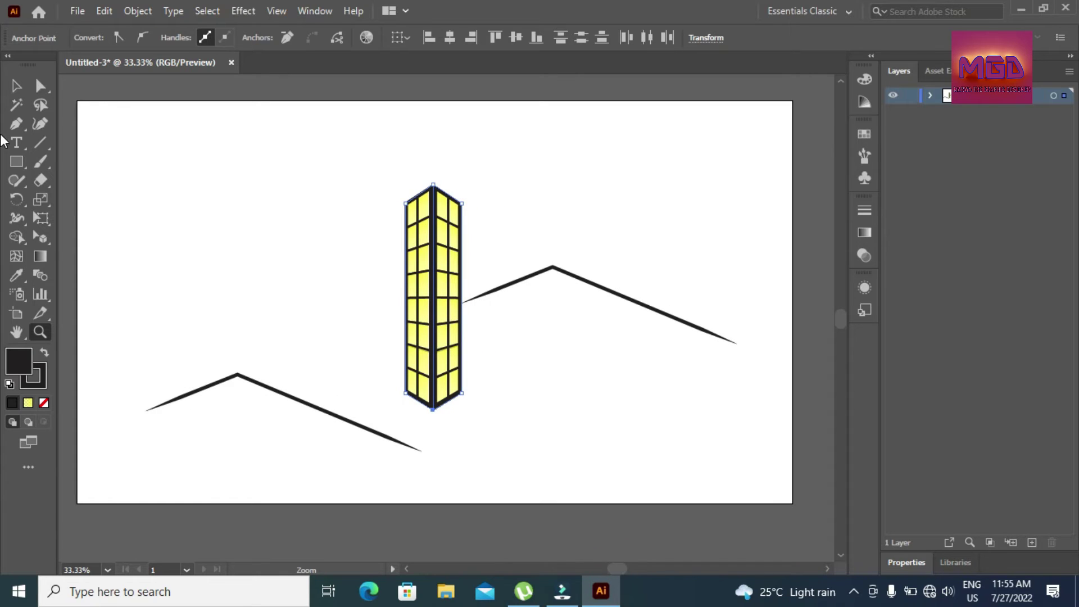
Group the left and right sides of the tower into one object
click(16, 85)
drag(430, 269, 345, 194)
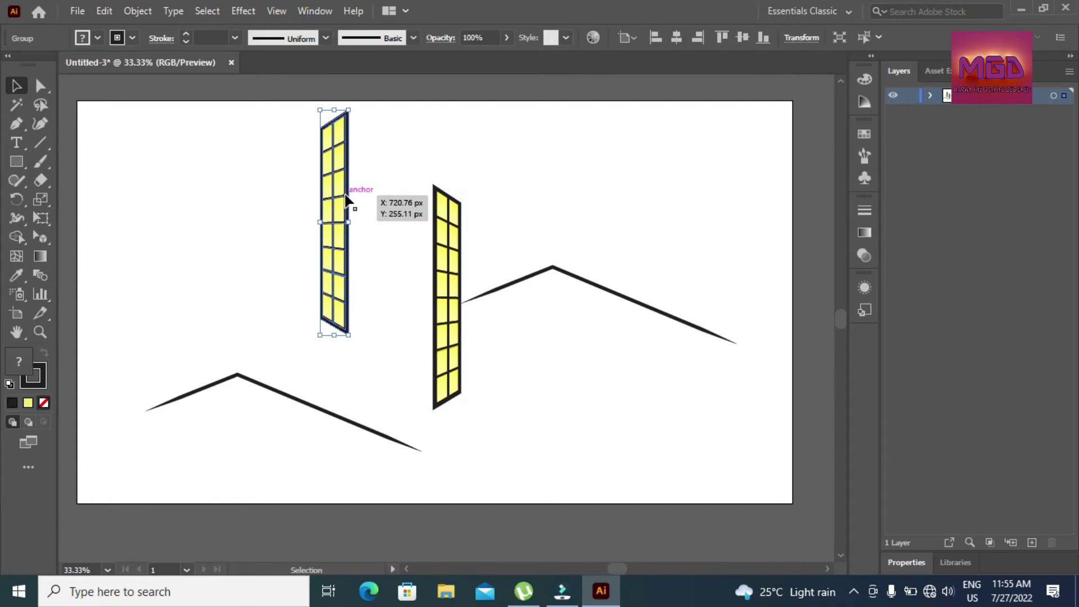
key(ctrl+z)
shift+click(453, 240)
right_click(430, 224)
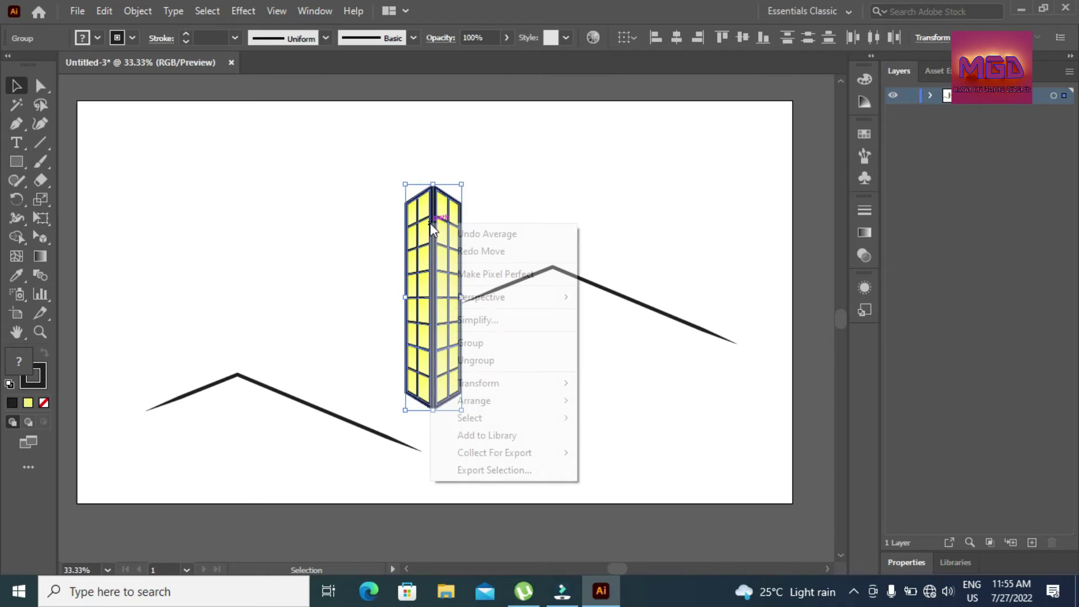
click(490, 340)
Move the tower up out of the way and place the two roof lines side by side with their peaks level
drag(433, 329, 384, 162)
drag(274, 303, 273, 301)
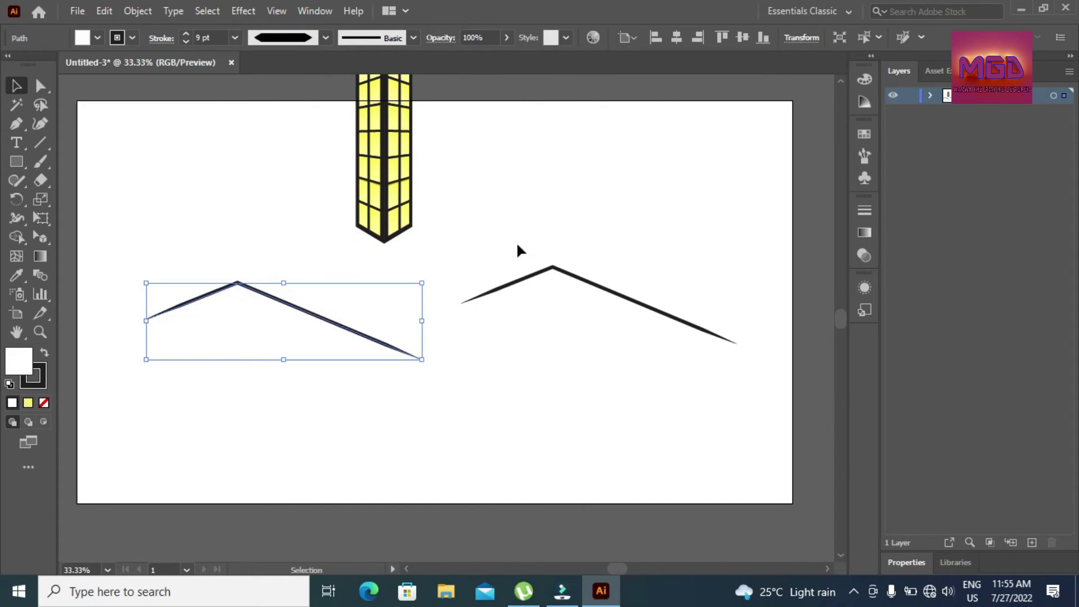
drag(542, 274, 426, 290)
Bring the tower down over the roof lines and send it to the back
drag(384, 147, 356, 253)
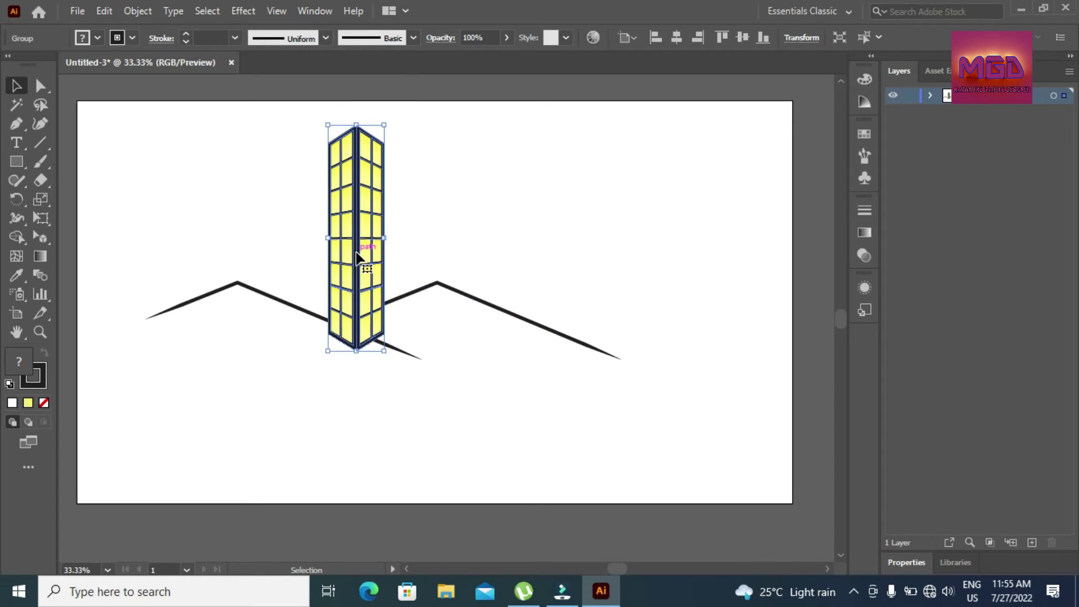
right_click(357, 253)
mouse_move(436, 451)
click(595, 498)
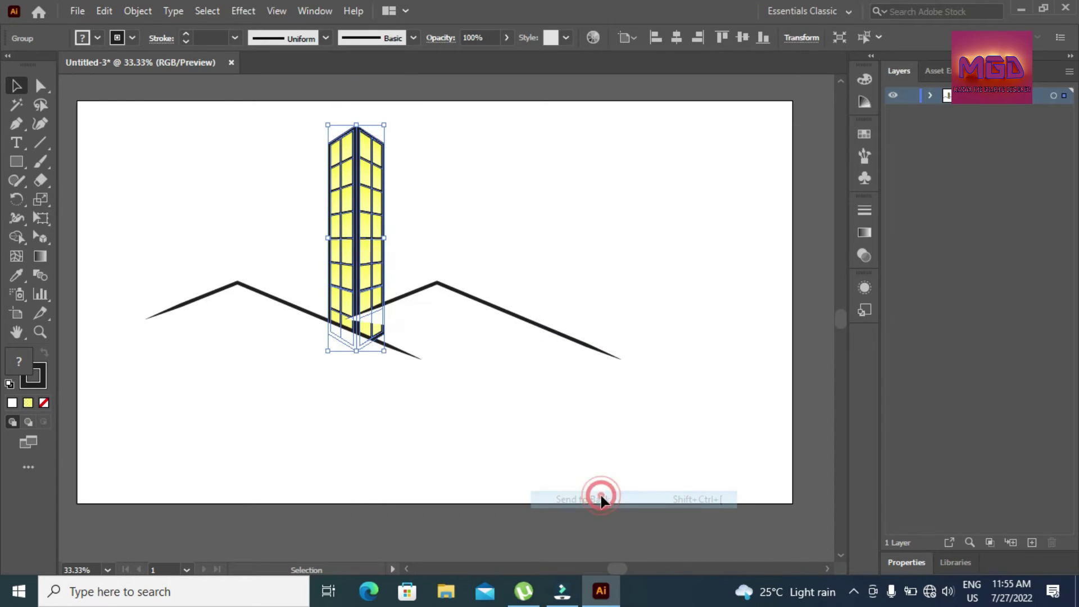
Position the tower behind the left roof line, aligning the tower's left edge with the roof's peak
drag(351, 215, 267, 225)
click(490, 218)
click(415, 196)
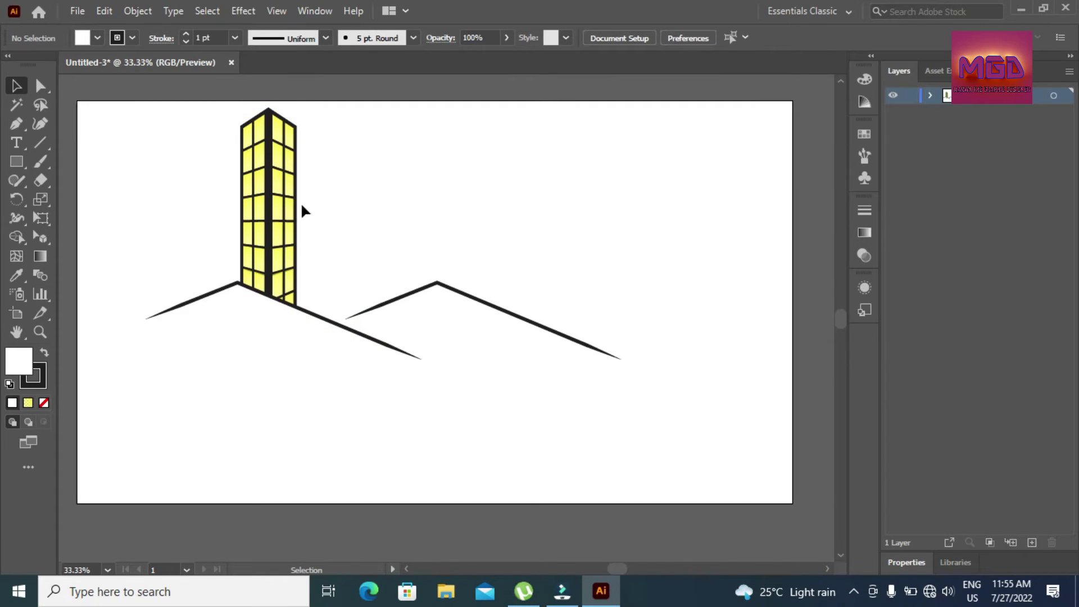
click(282, 212)
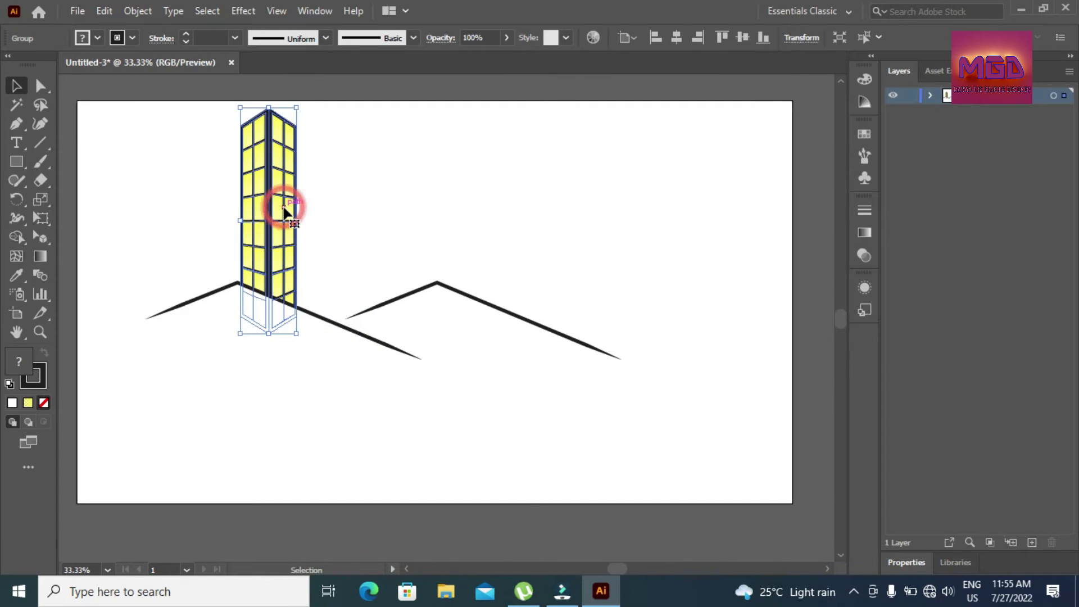
click(497, 208)
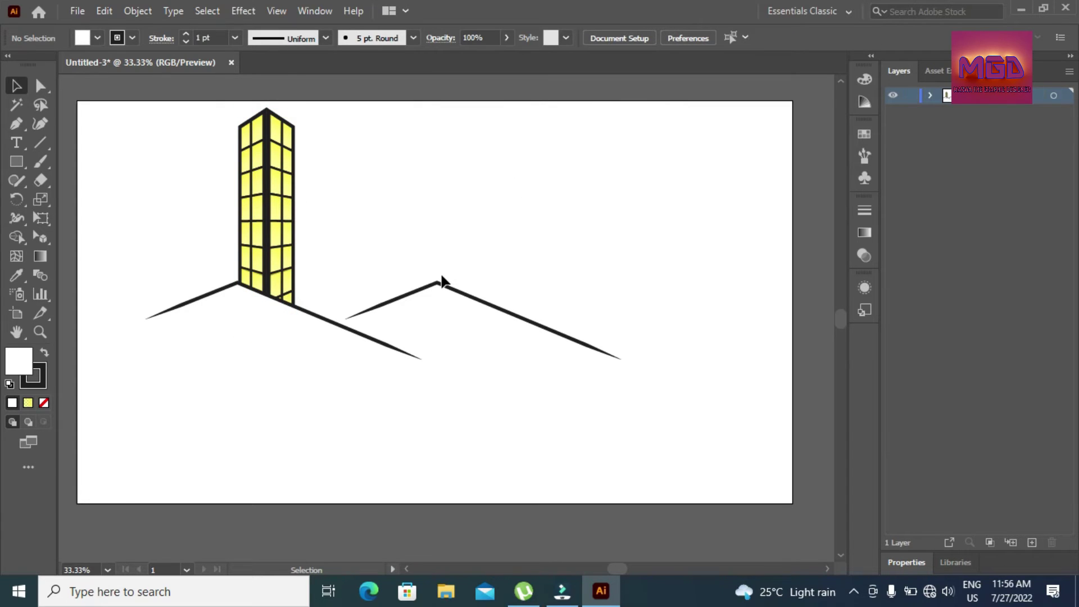
click(18, 142)
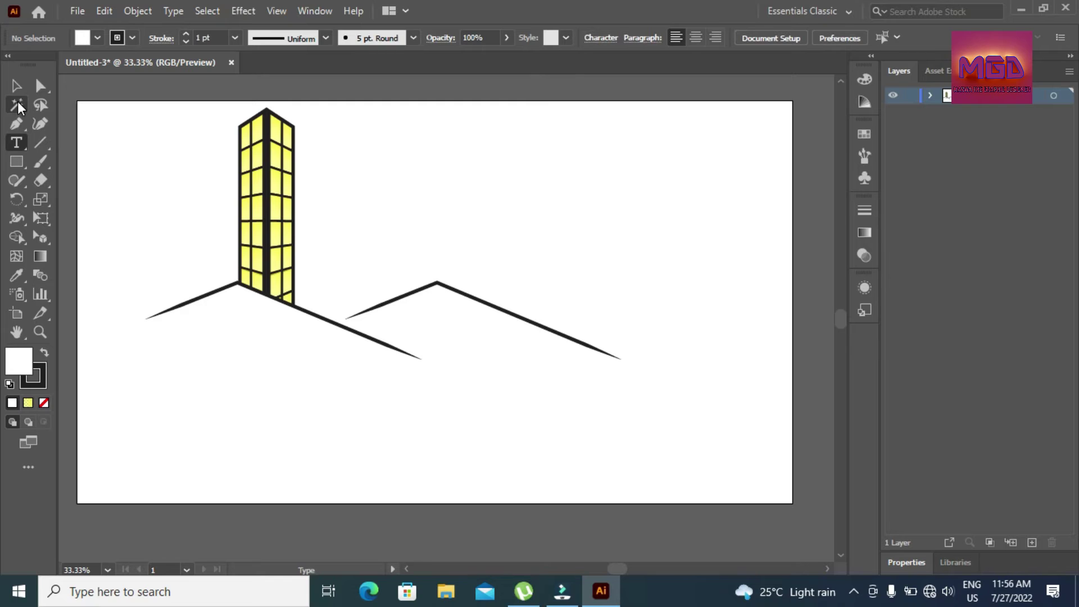
click(16, 163)
mouse_move(552, 156)
mouse_down()
mouse_move(604, 233)
mouse_move(613, 183)
mouse_move(608, 201)
mouse_move(594, 192)
mouse_up()
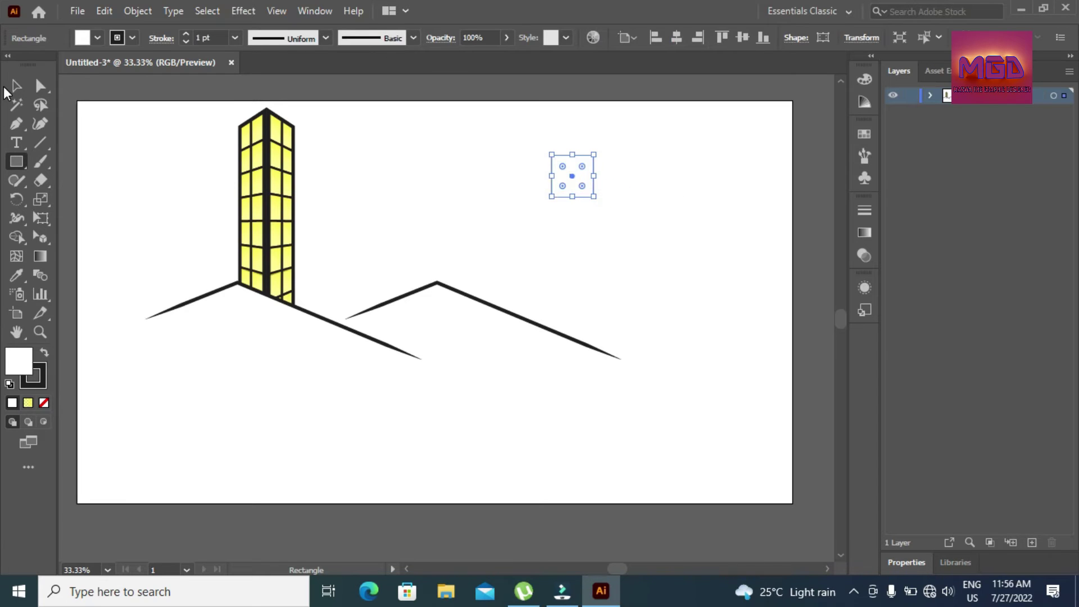
click(40, 85)
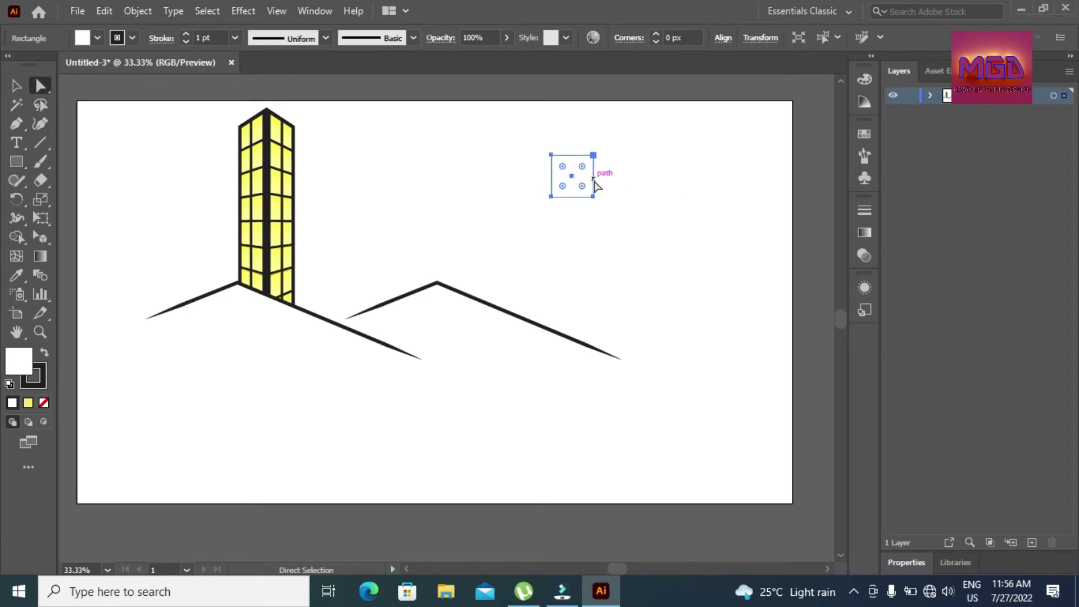
drag(562, 167, 564, 173)
click(661, 151)
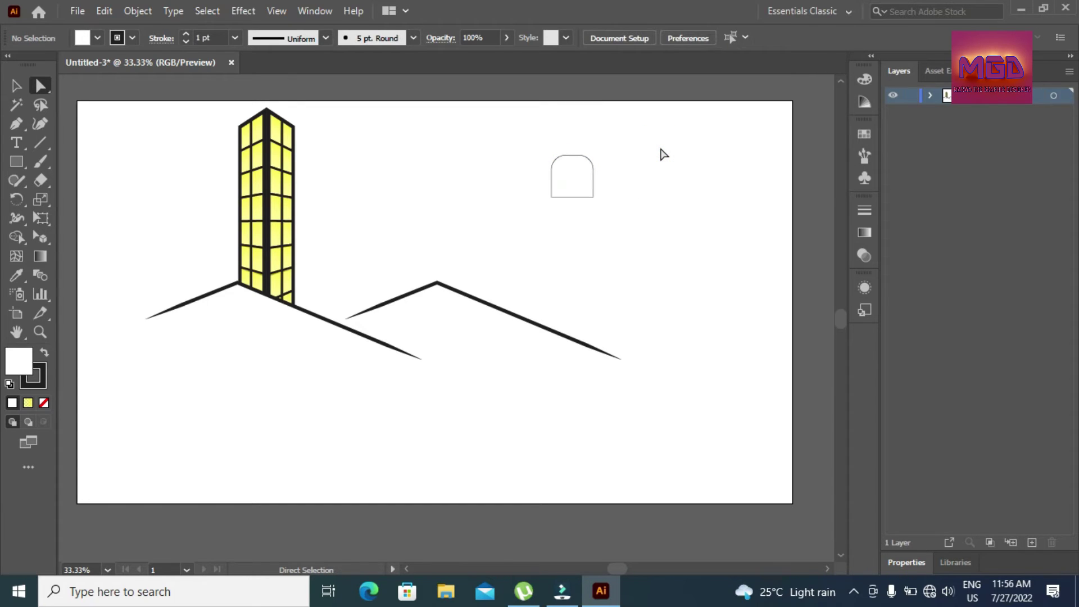
click(589, 156)
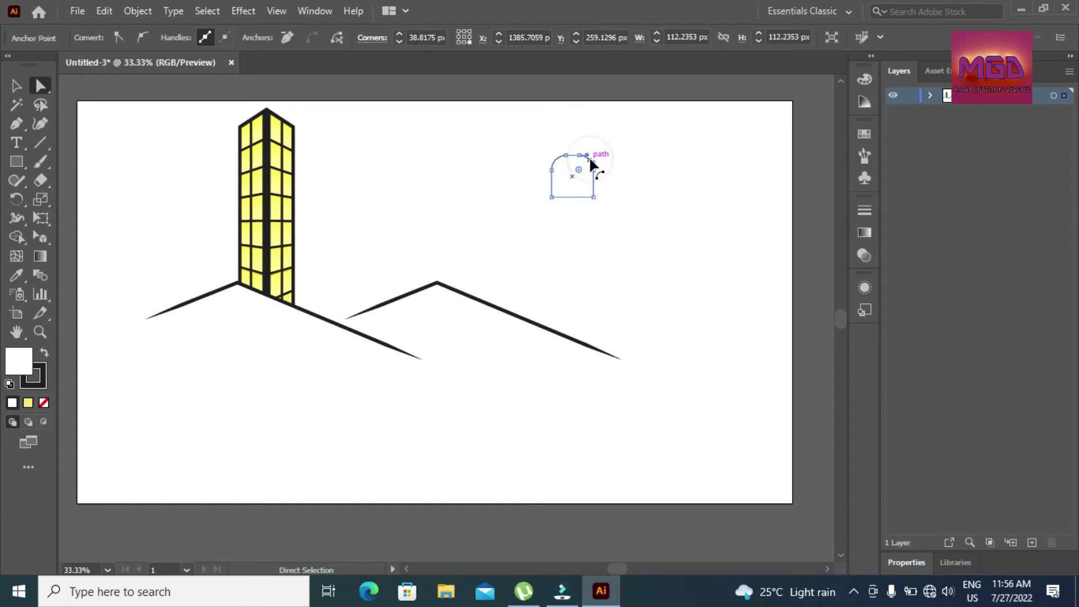
key(ctrl+z)
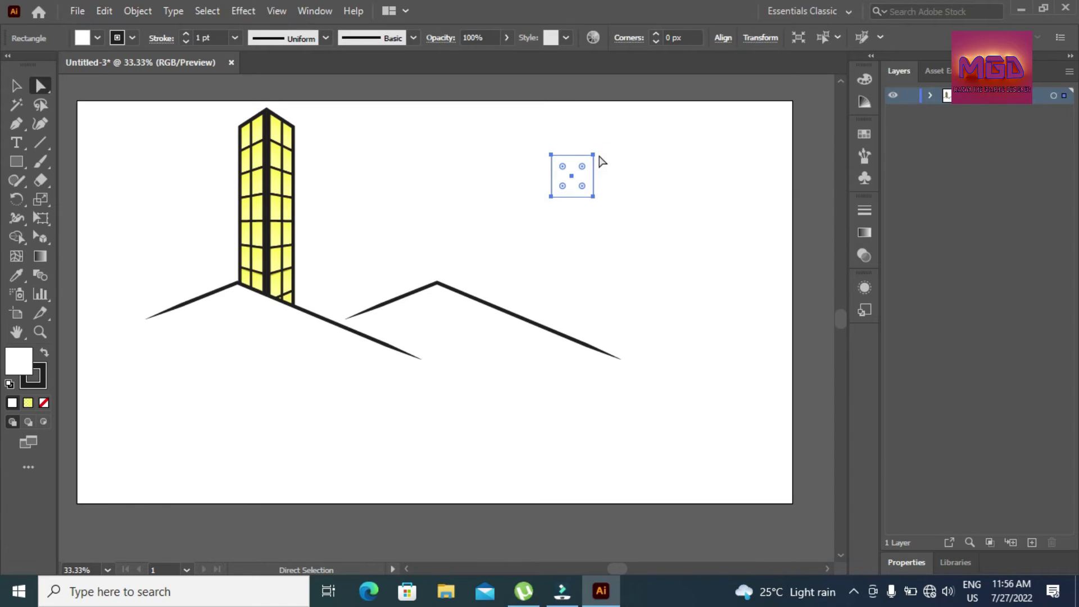
click(599, 156)
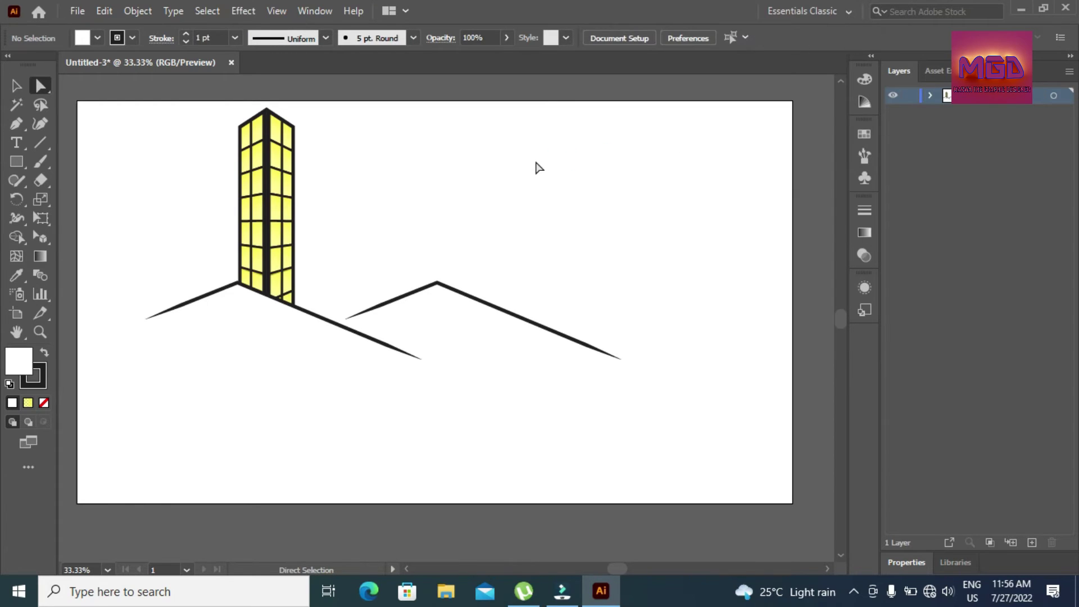
Draw a small square in the upper right of the artboard and round its two top corners
click(17, 162)
drag(554, 131, 607, 180)
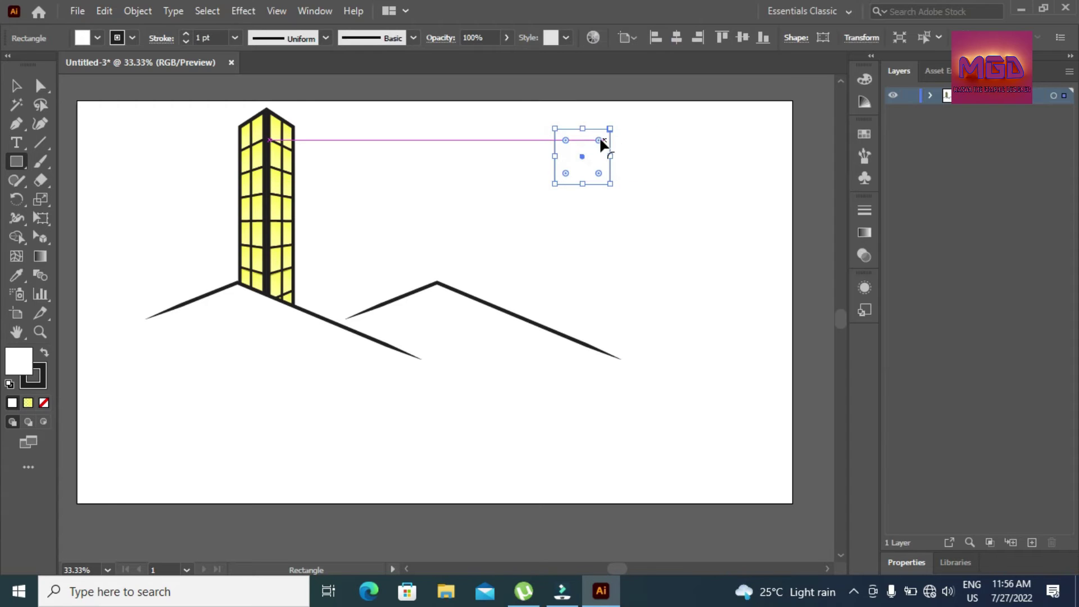
drag(564, 140, 567, 148)
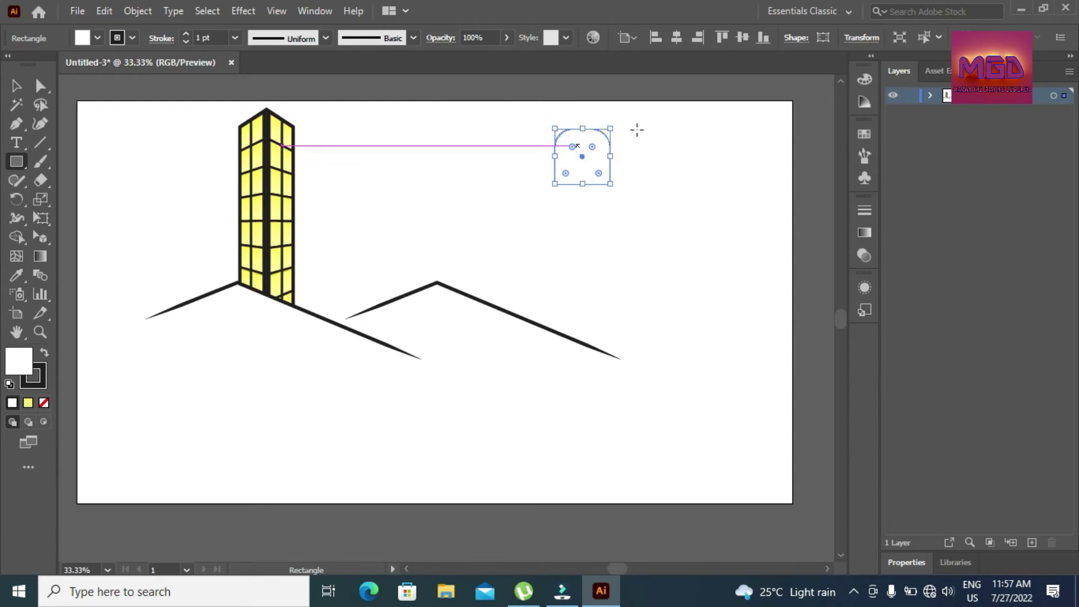
click(645, 129)
click(595, 325)
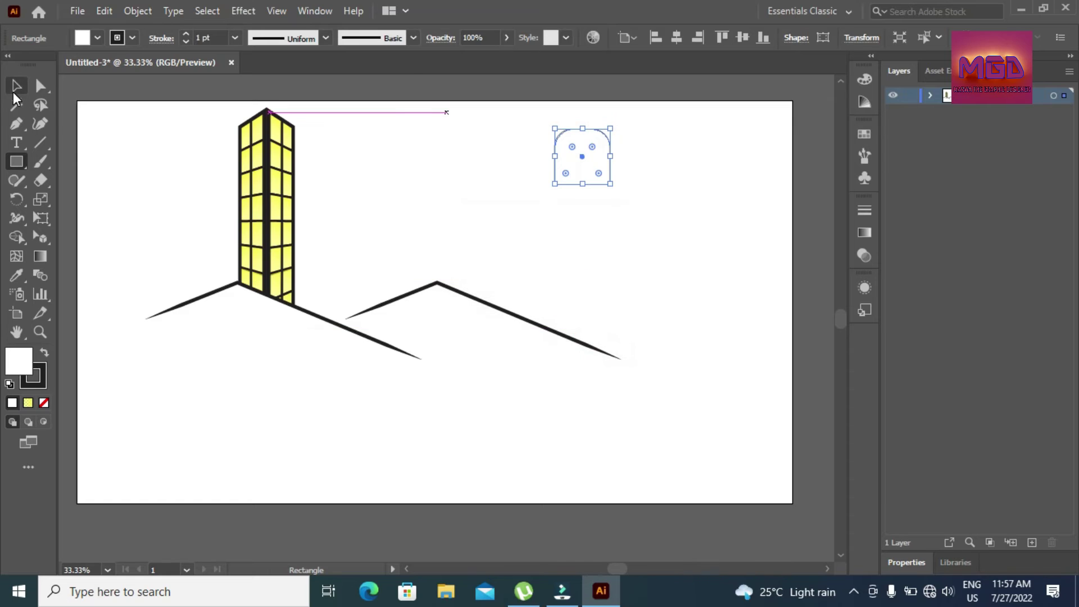
Copy the rounded-top shape, paste it in front, and scale the copy down slightly about its center
click(110, 10)
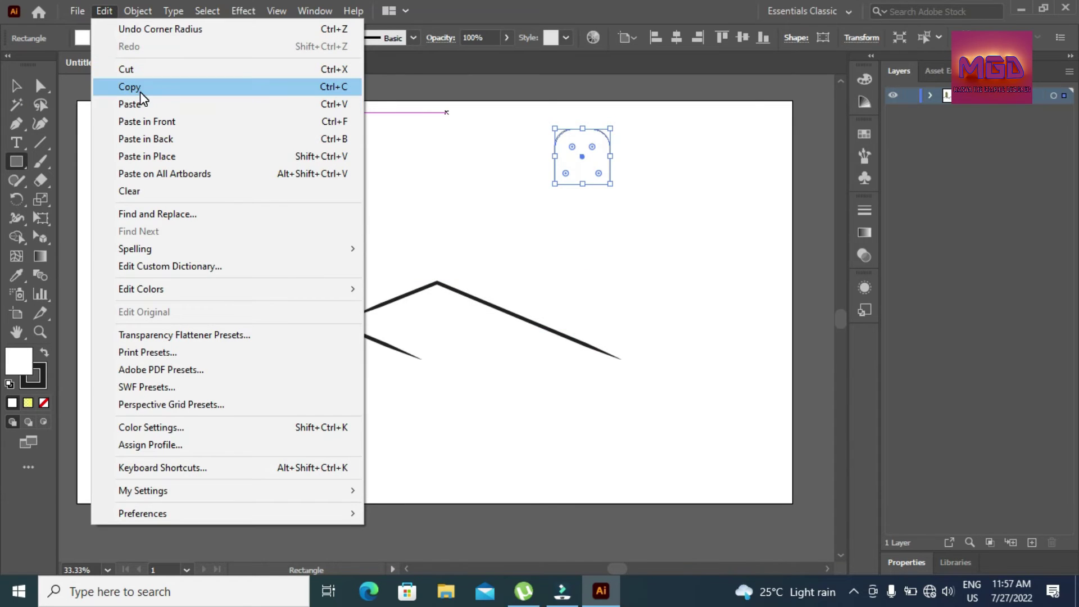
click(140, 90)
click(118, 15)
click(148, 122)
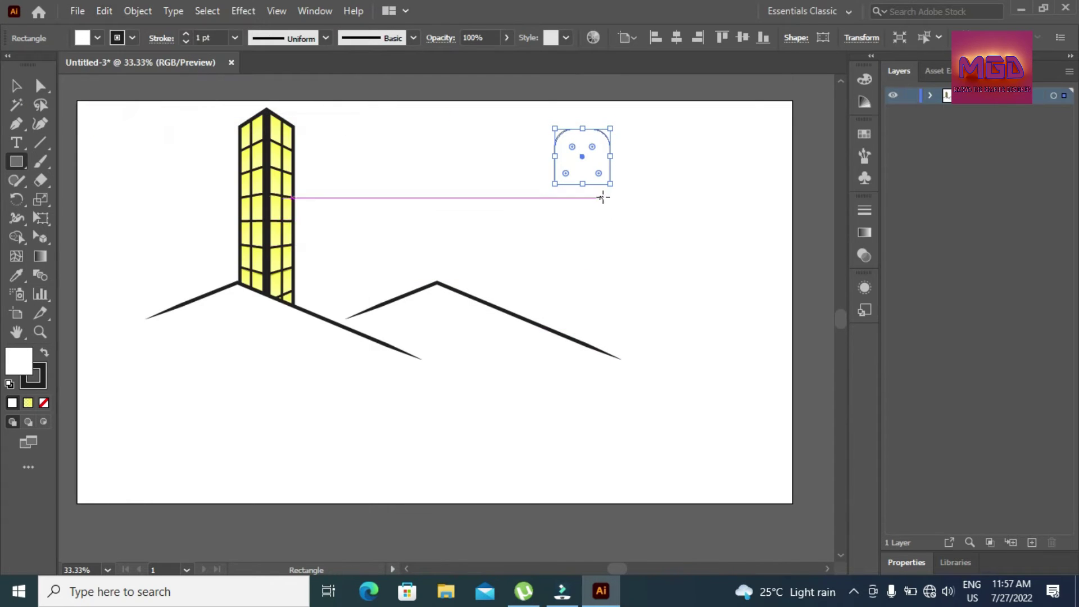
drag(609, 185, 605, 180)
key(v)
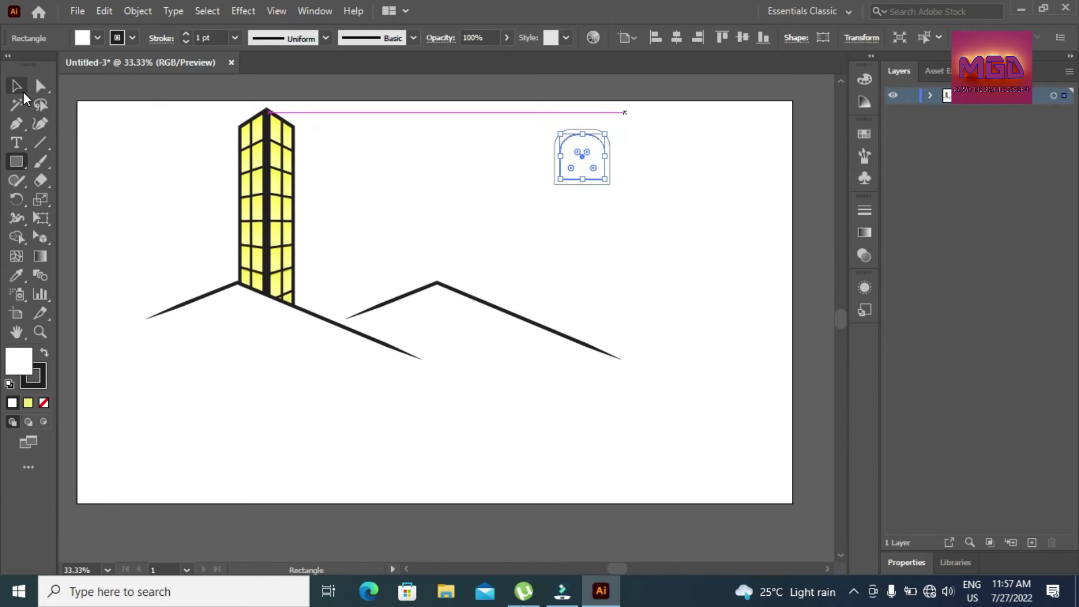
click(482, 121)
Fill the outer rounded-top shape with black
click(605, 136)
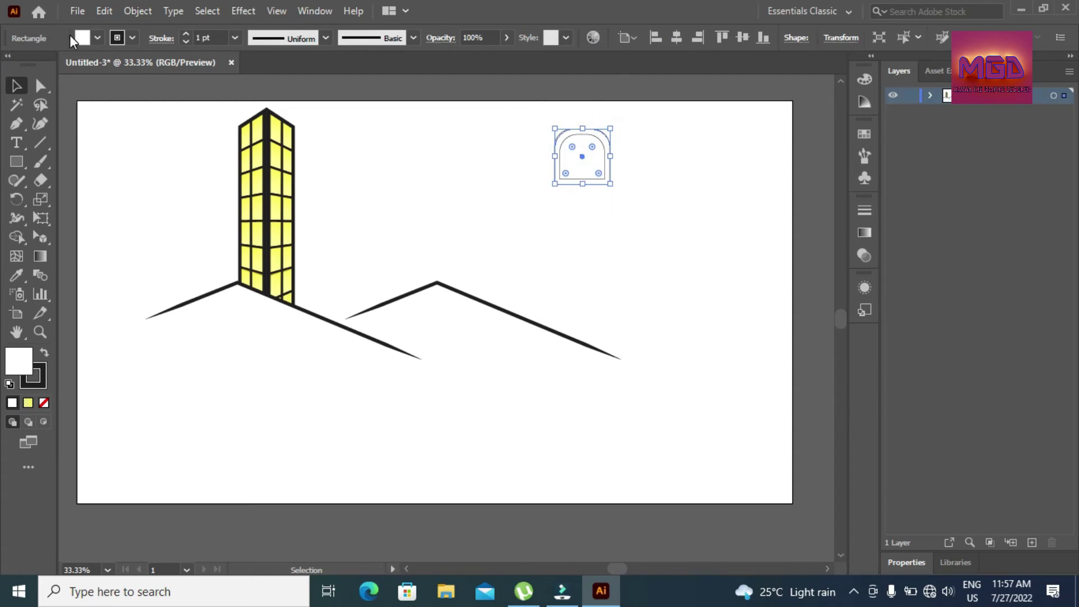
click(96, 37)
click(43, 65)
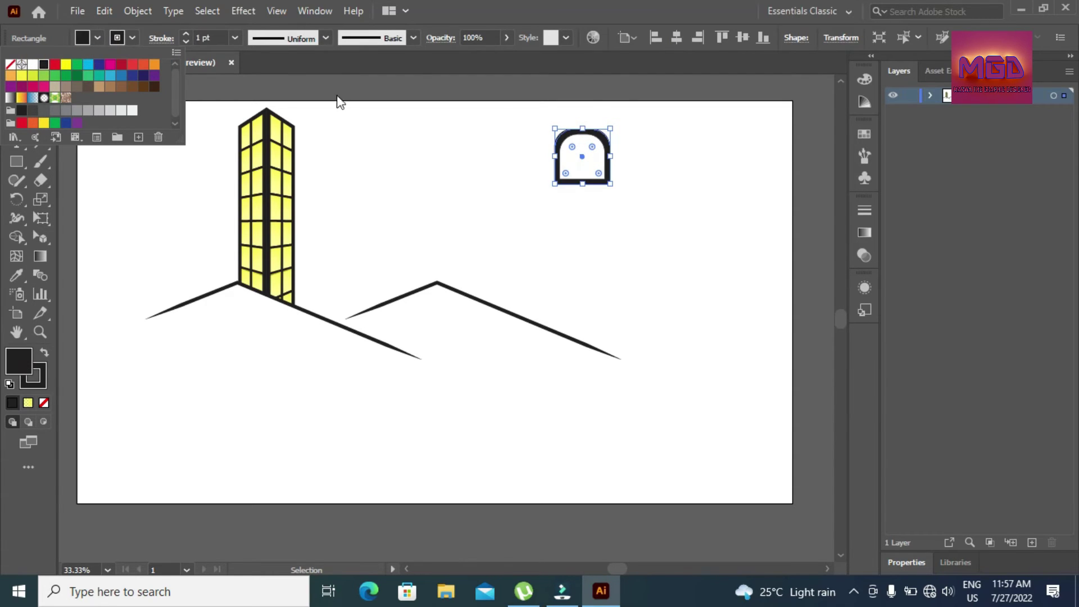
click(579, 175)
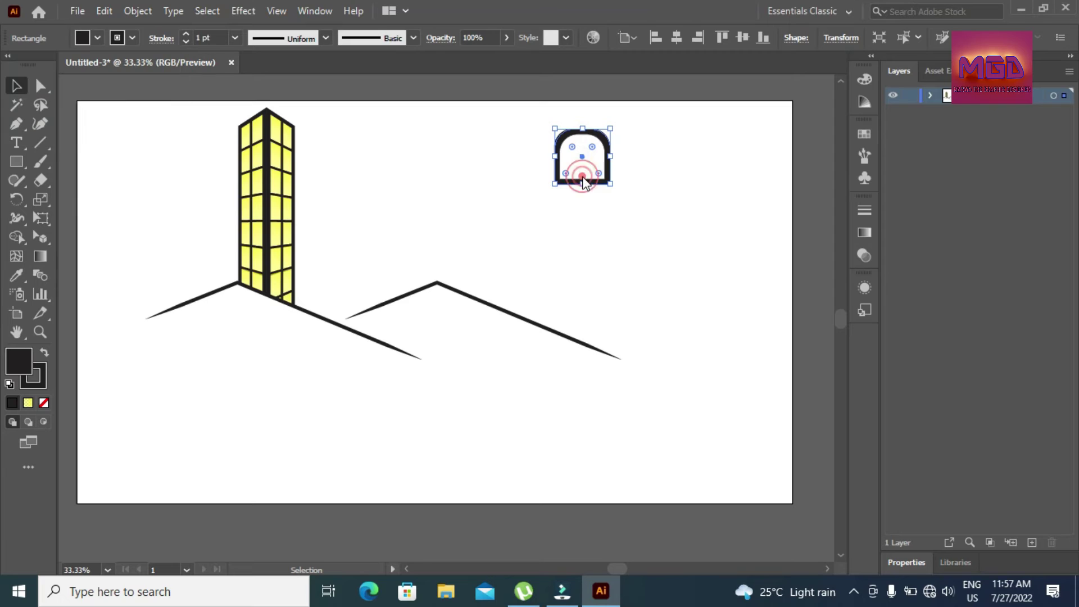
Fill the inner rounded-top shape with the yellow gradient and shift its midpoint and first color stop toward the start, the stop at 0%
click(693, 100)
click(593, 142)
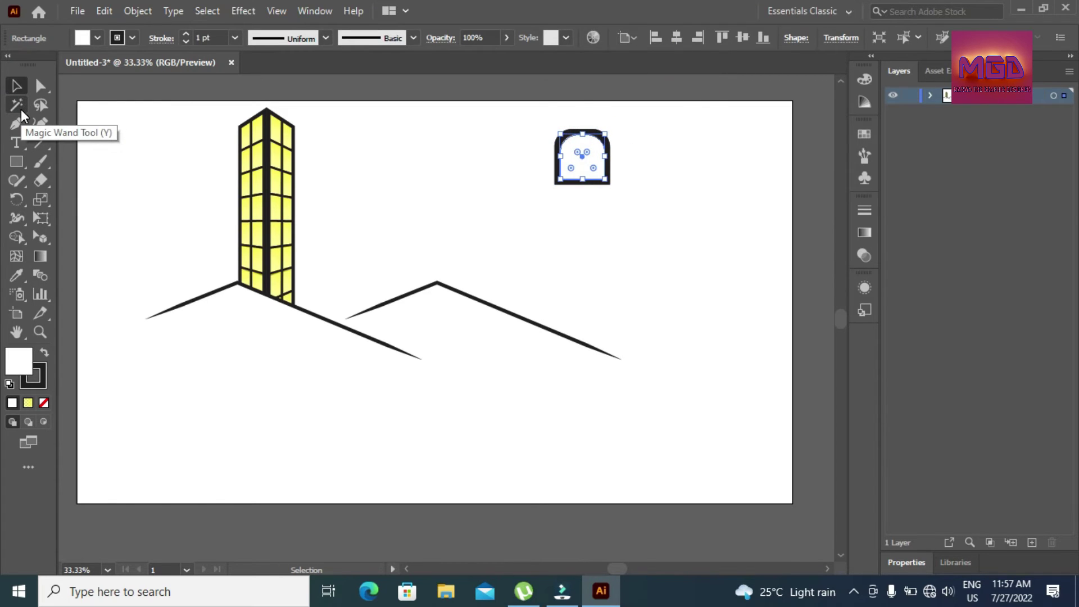
click(97, 38)
click(65, 64)
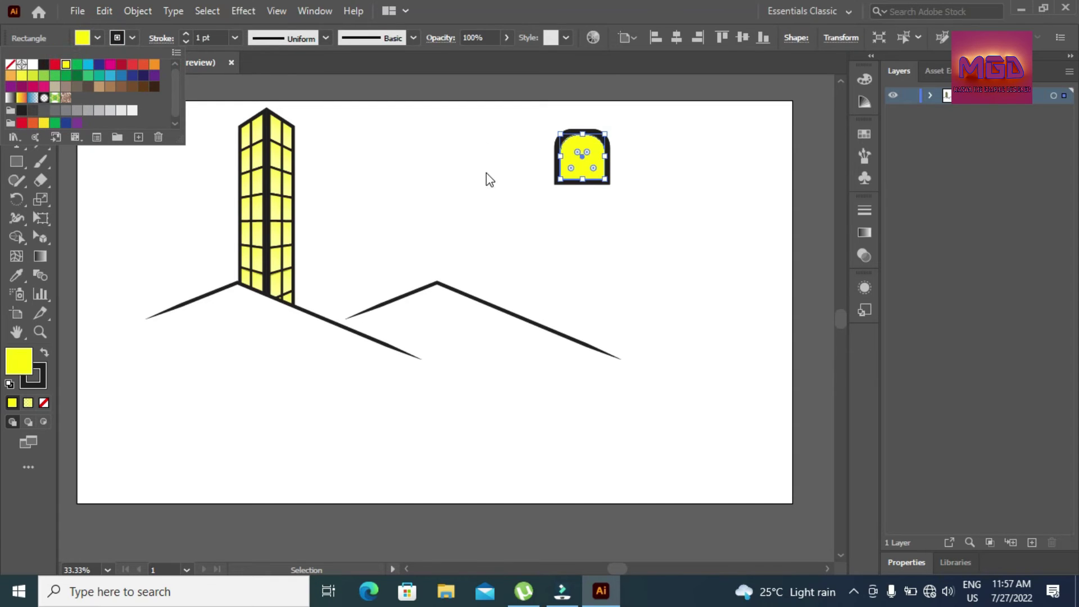
click(27, 403)
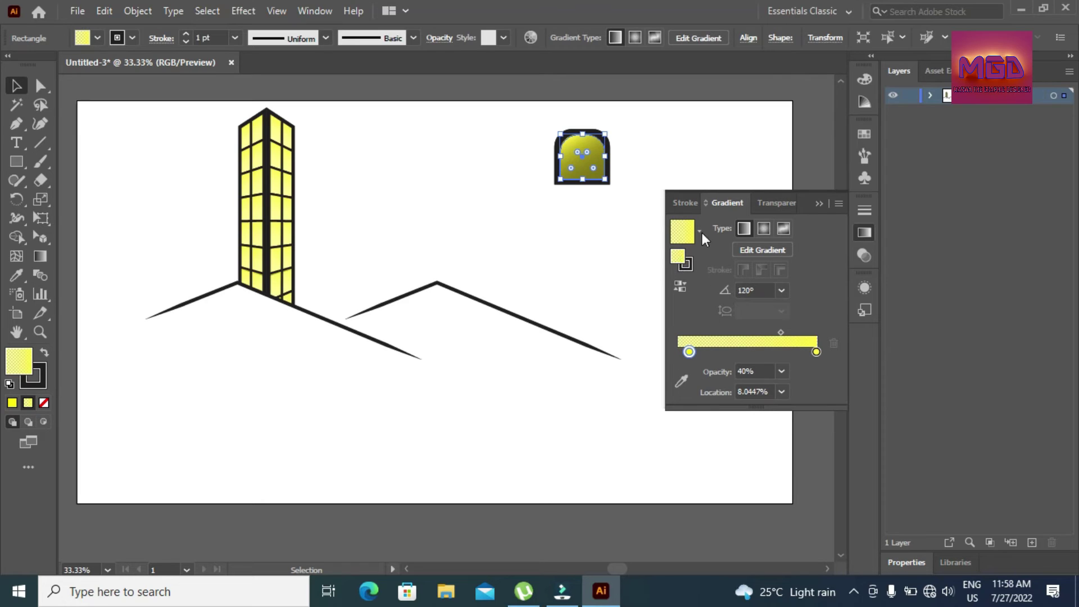
drag(781, 332, 667, 353)
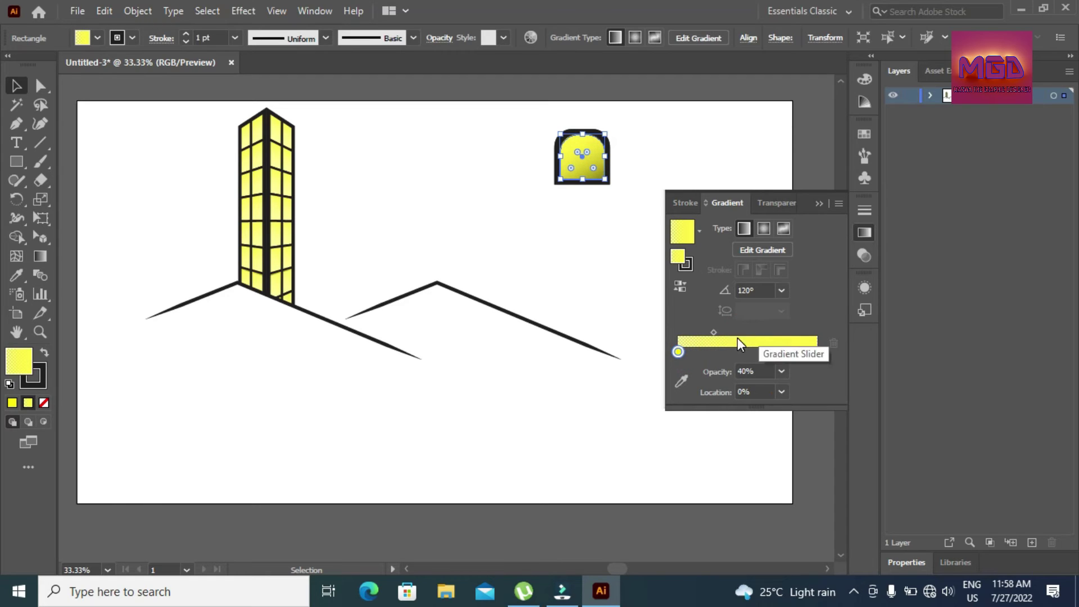
Set the inner shape's gradient angle to 90° and move the gradient midpoint closer to the first color stop
click(783, 290)
click(793, 151)
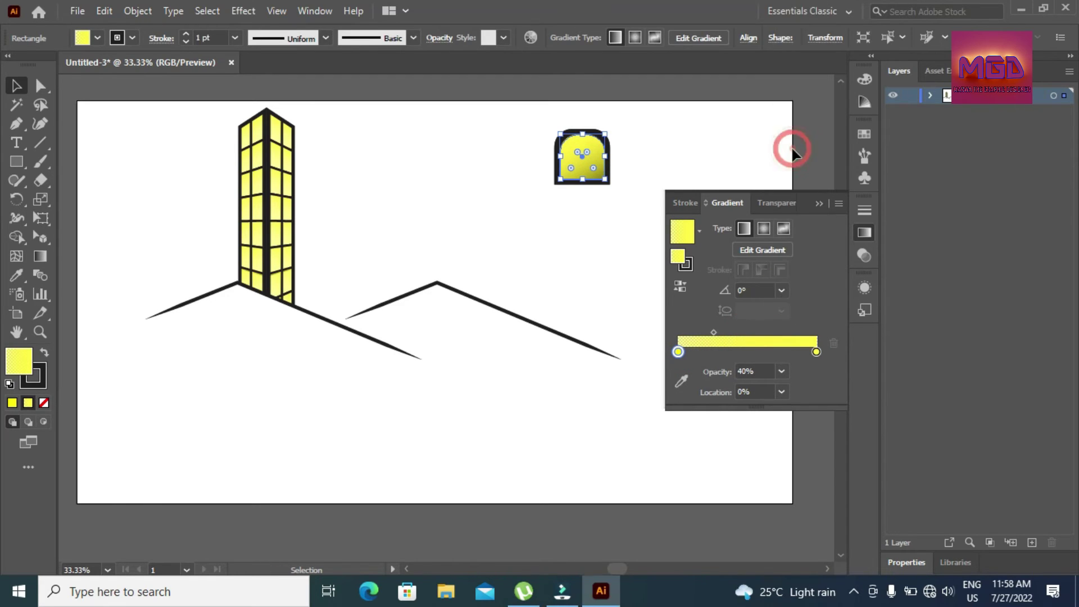
click(781, 291)
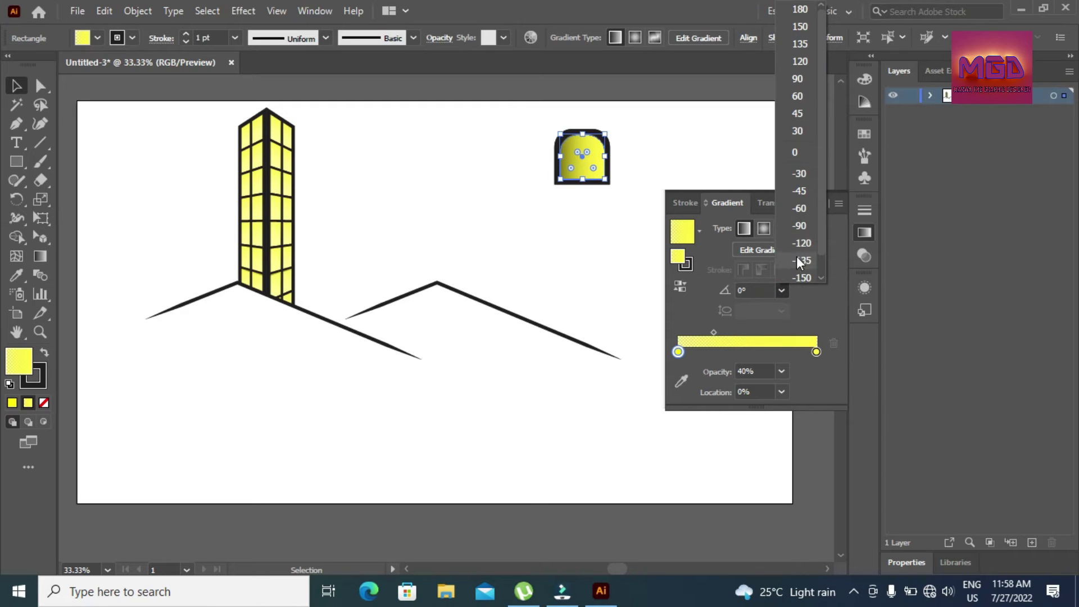
click(798, 72)
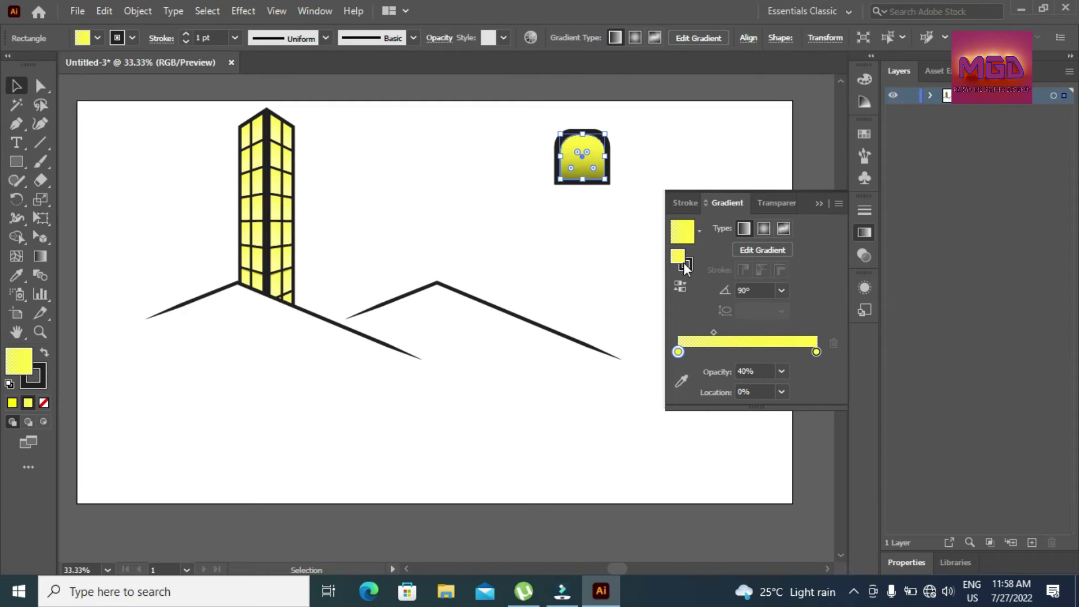
drag(714, 332, 700, 333)
Set the first gradient stop's opacity to 70% and move the gradient midpoint nearer the middle of the ramp
click(677, 352)
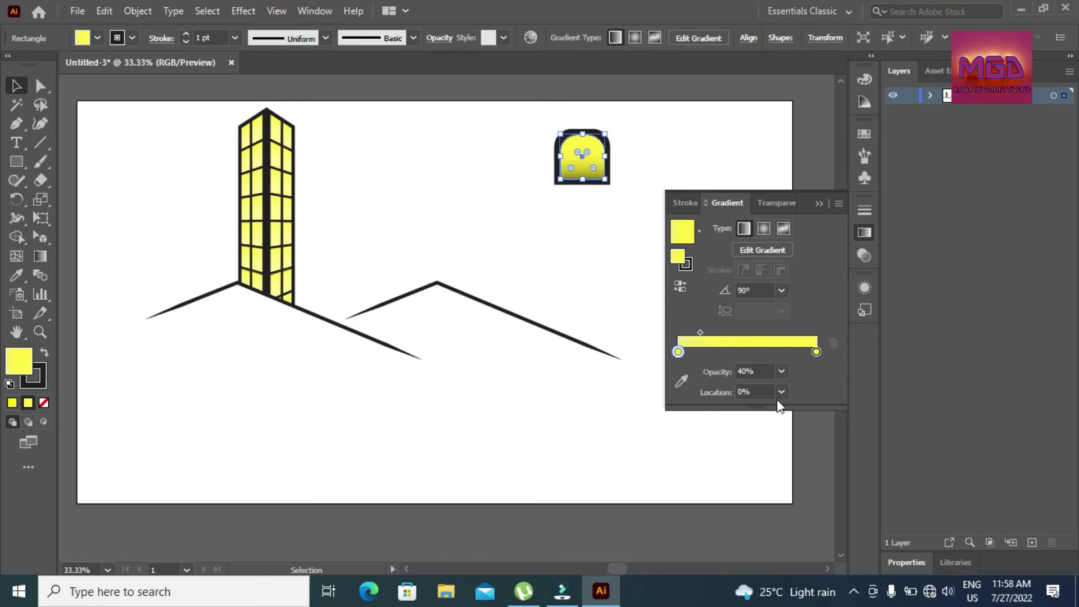
click(780, 372)
click(798, 475)
drag(700, 332, 738, 333)
click(678, 352)
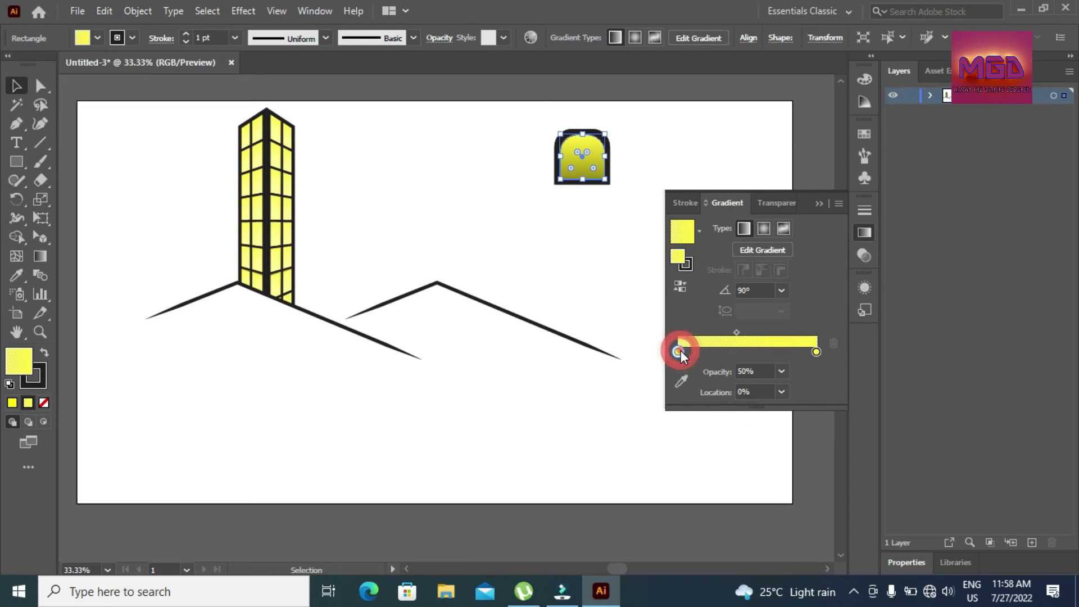
click(781, 372)
click(798, 523)
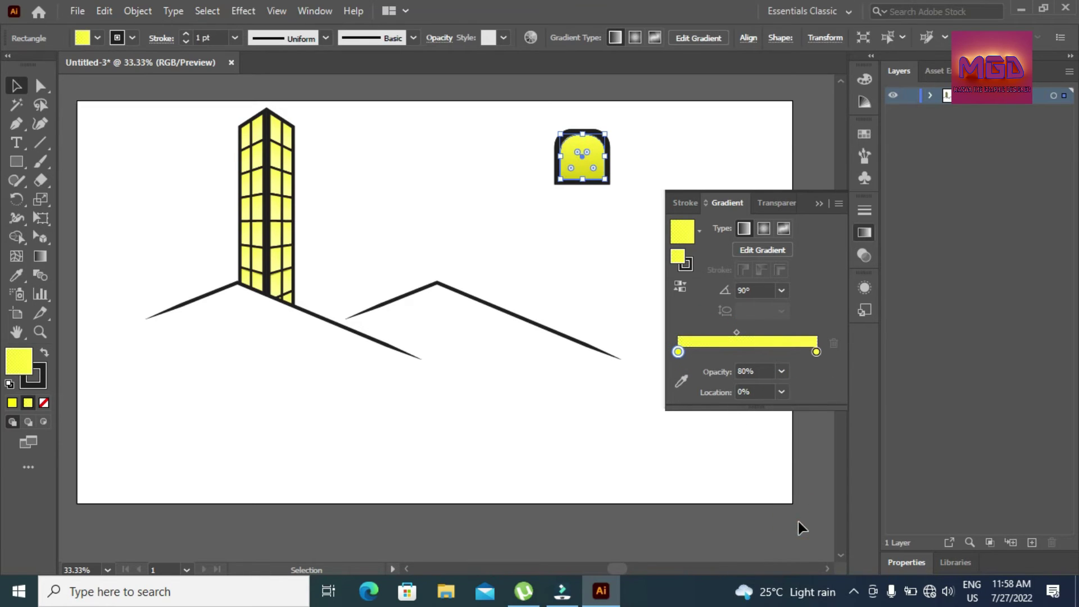
click(781, 371)
click(800, 509)
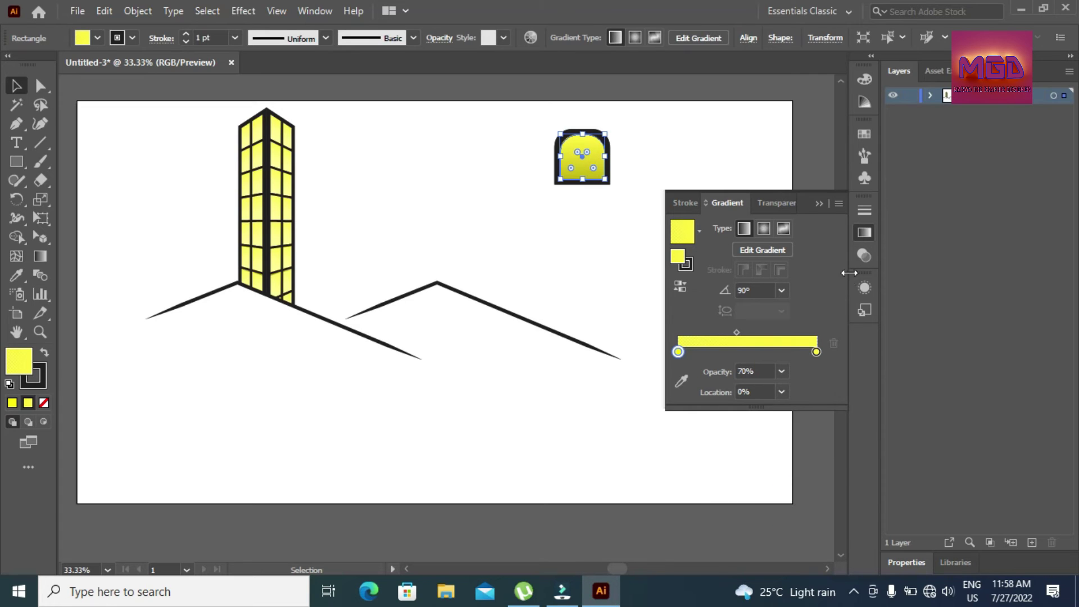
Group the black frame and the yellow gradient shape of the arched window
click(820, 203)
click(482, 145)
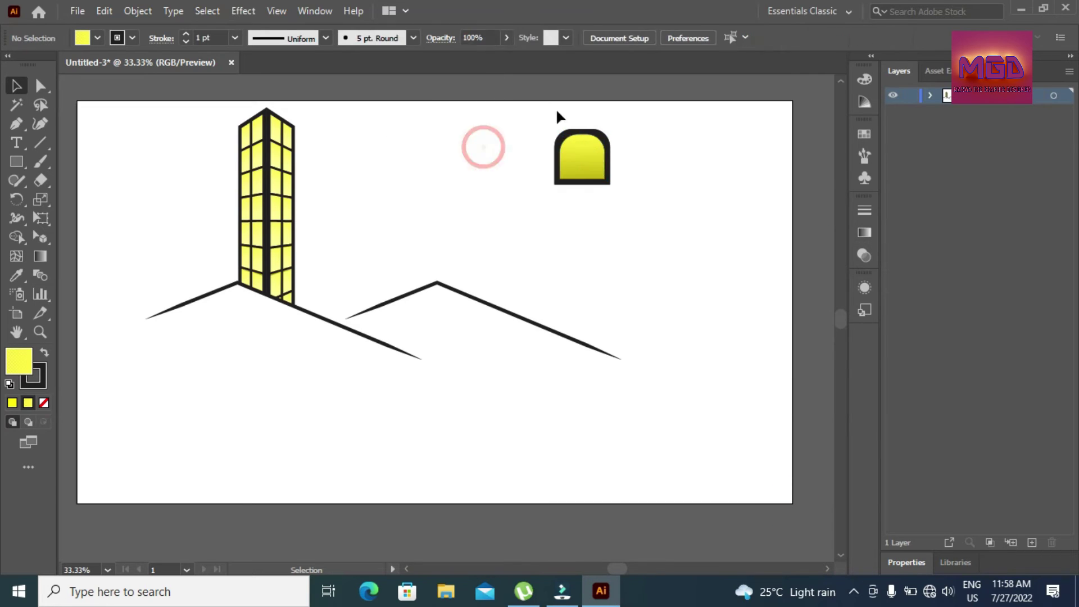
drag(535, 125, 620, 198)
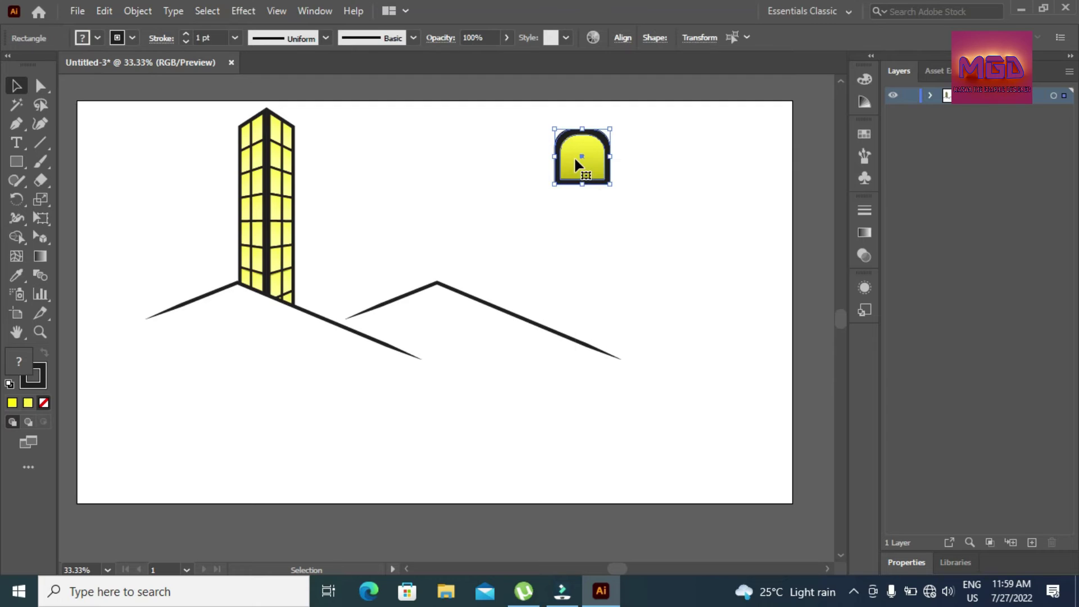
right_click(574, 156)
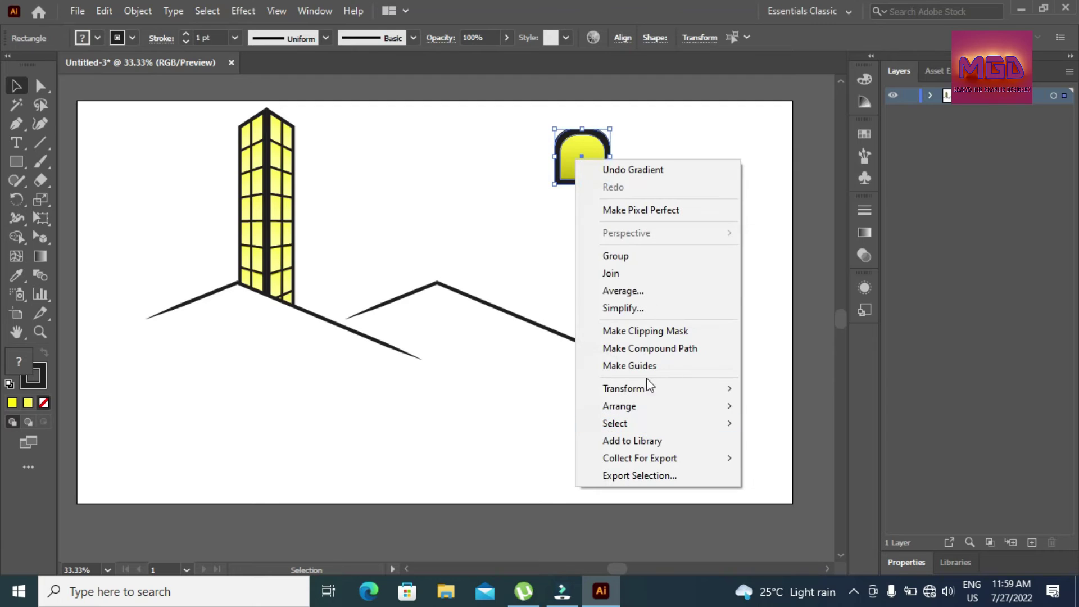
click(634, 263)
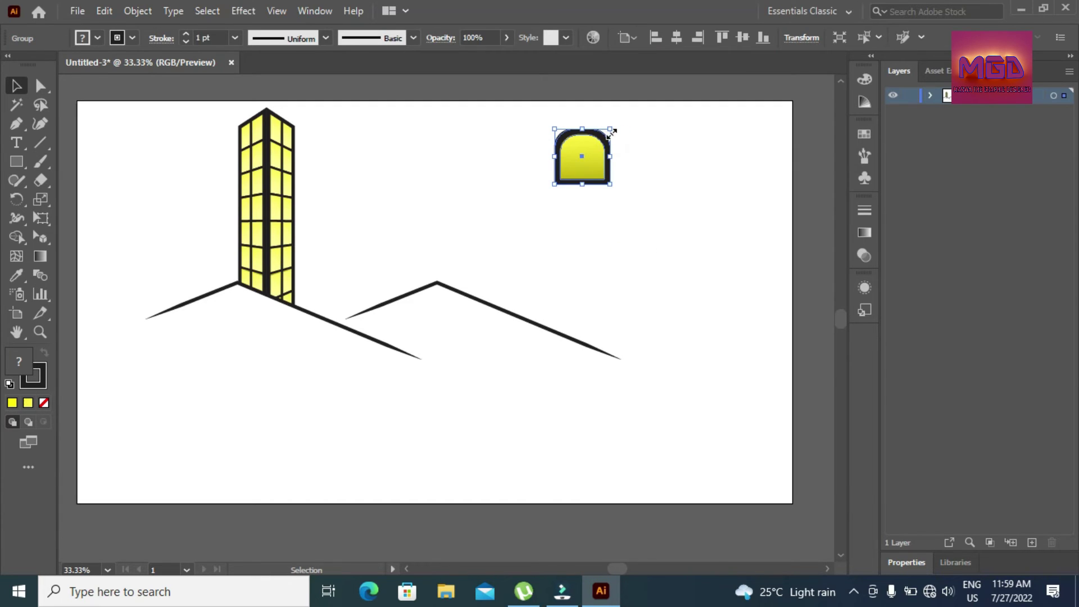
Scale the arched window group down and place one copy beneath each roof peak
drag(611, 130, 450, 330)
click(525, 265)
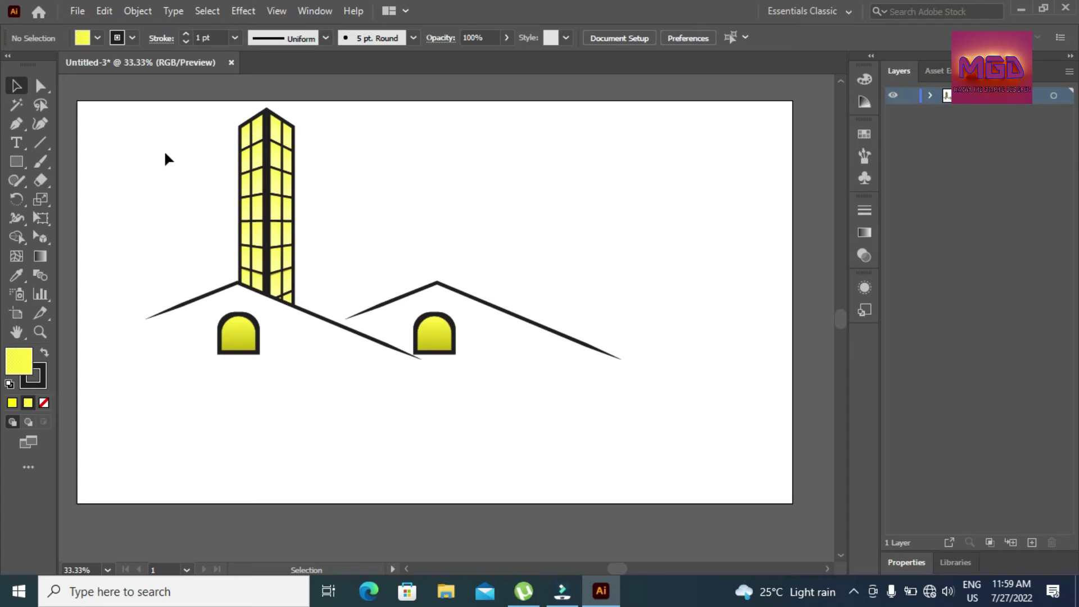
Group the tower, both roofs and both windows, and scale the group down proportionally about its centre
mouse_move(163, 149)
mouse_down()
mouse_move(540, 365)
mouse_move(594, 414)
mouse_up()
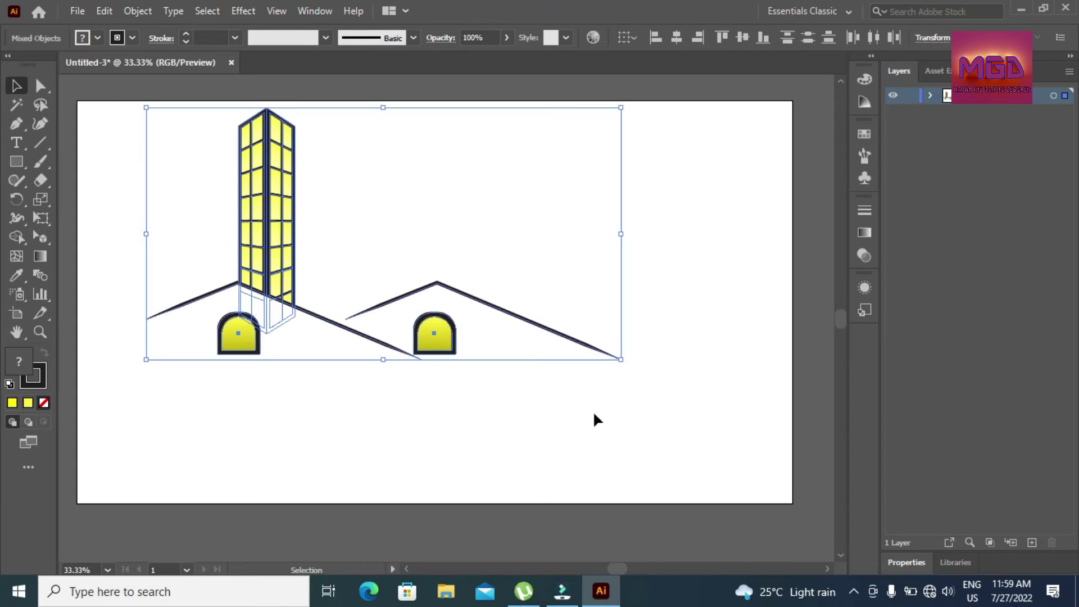
right_click(420, 285)
click(510, 394)
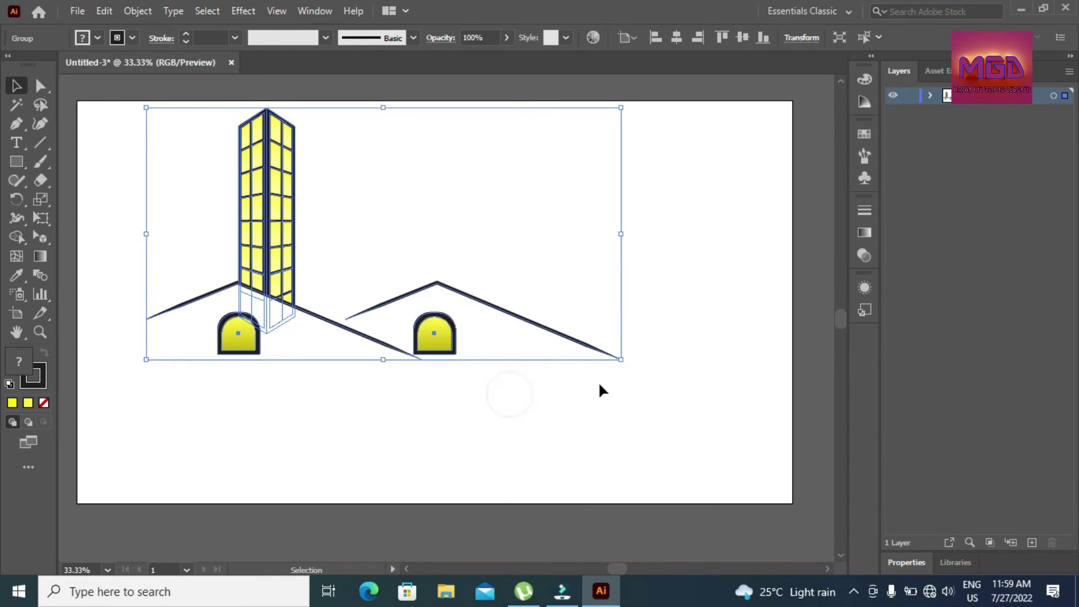
drag(621, 359, 504, 322)
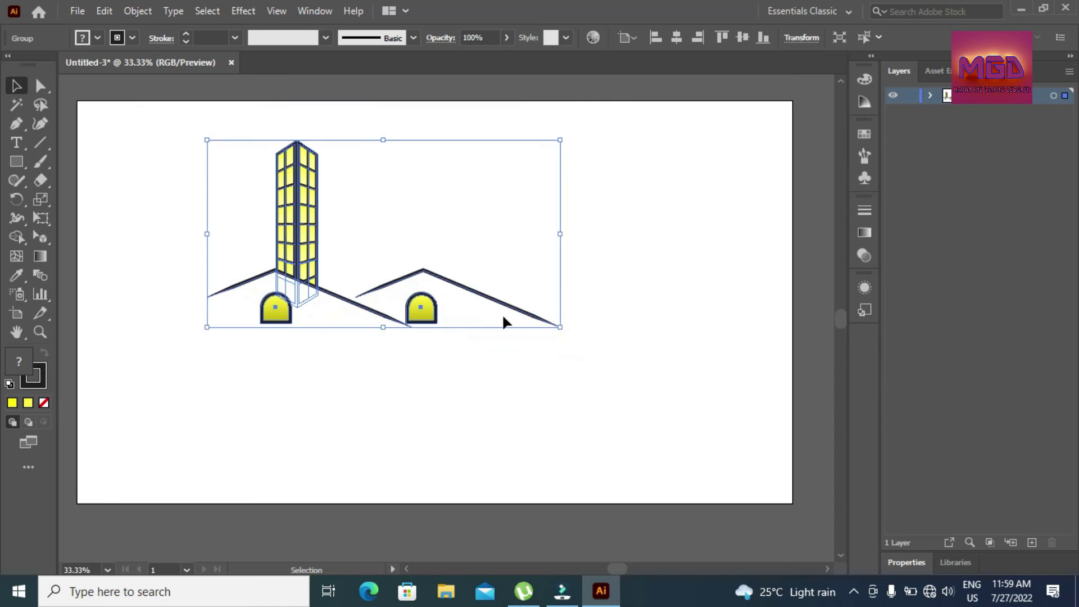
mouse_move(434, 230)
mouse_down()
mouse_move(474, 332)
mouse_move(444, 225)
mouse_up()
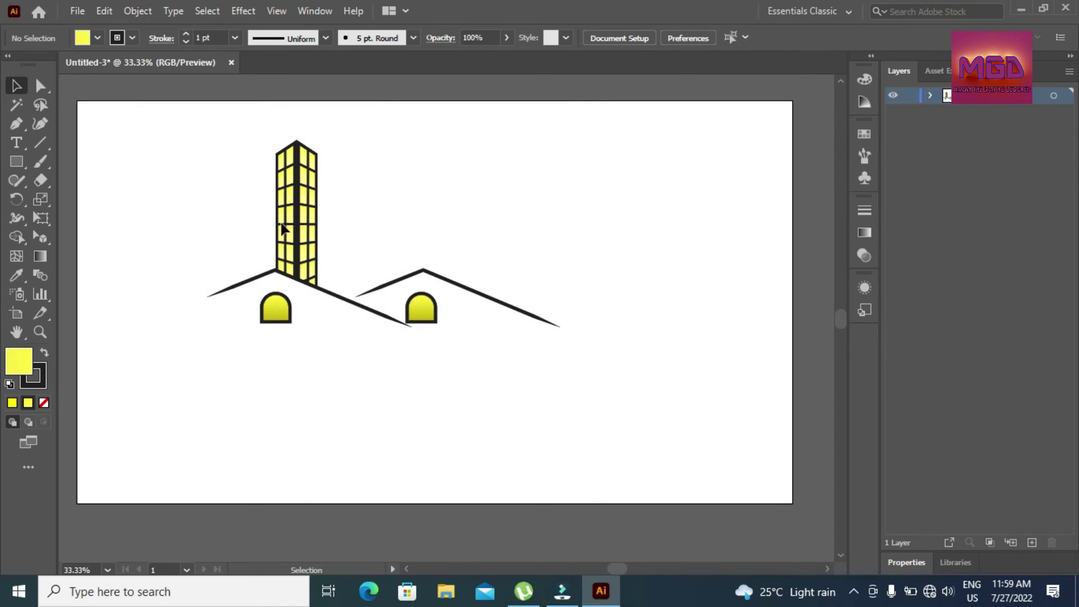
Move the grouped building artwork down and to the right, nearer the middle of the artboard
drag(164, 168, 510, 388)
drag(393, 197, 440, 258)
drag(212, 147, 567, 346)
drag(284, 180, 334, 225)
click(757, 258)
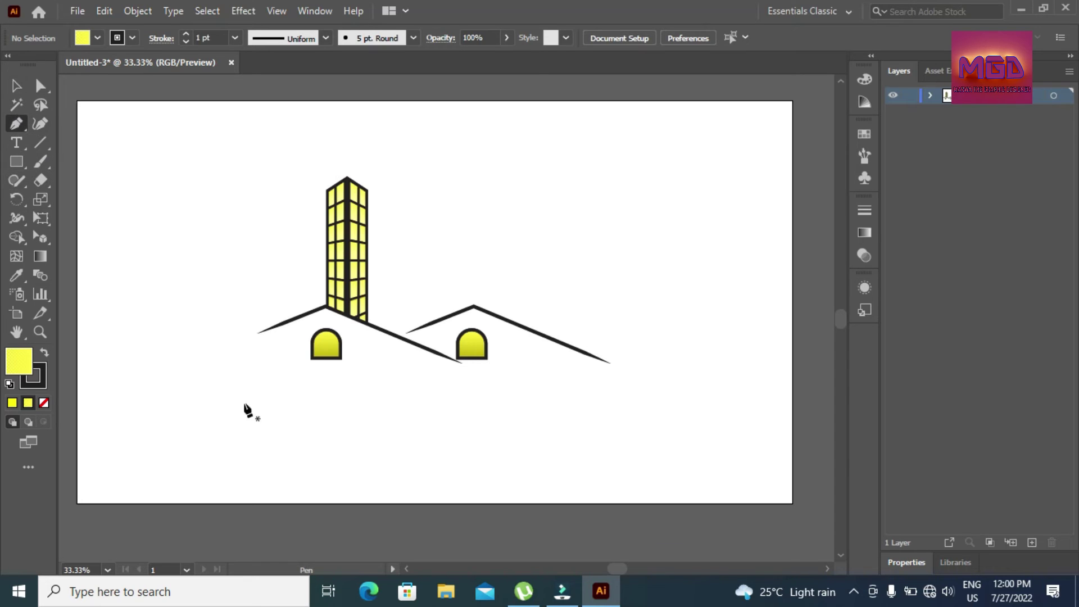
Draw a stepped open path below the roofs with the Pen tool, about 947 px wide and 114 px high
click(258, 377)
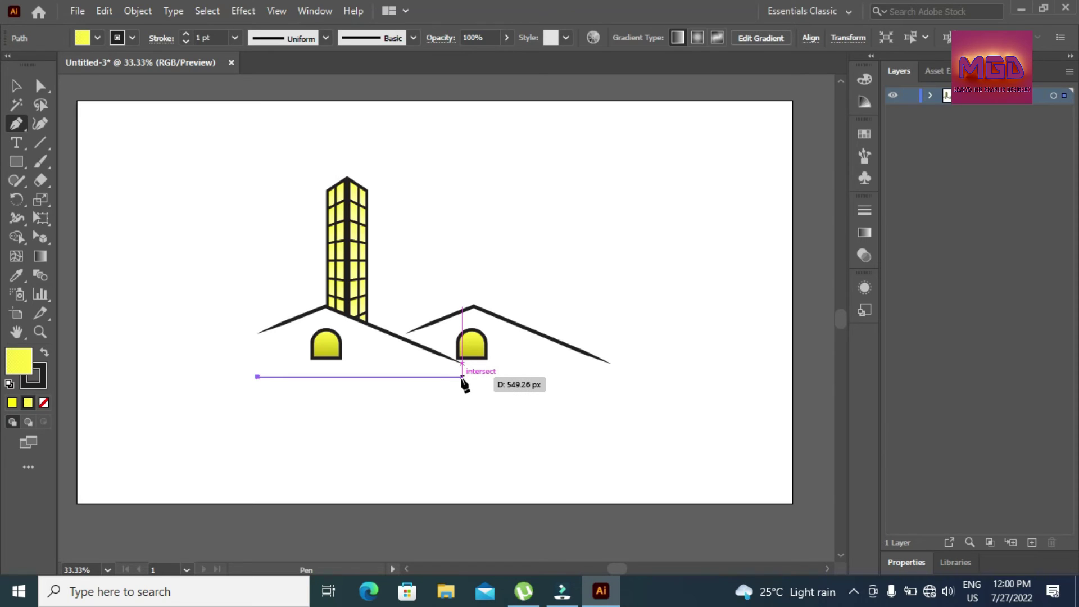
mouse_move(462, 377)
mouse_down()
mouse_move(465, 402)
mouse_move(459, 377)
mouse_up()
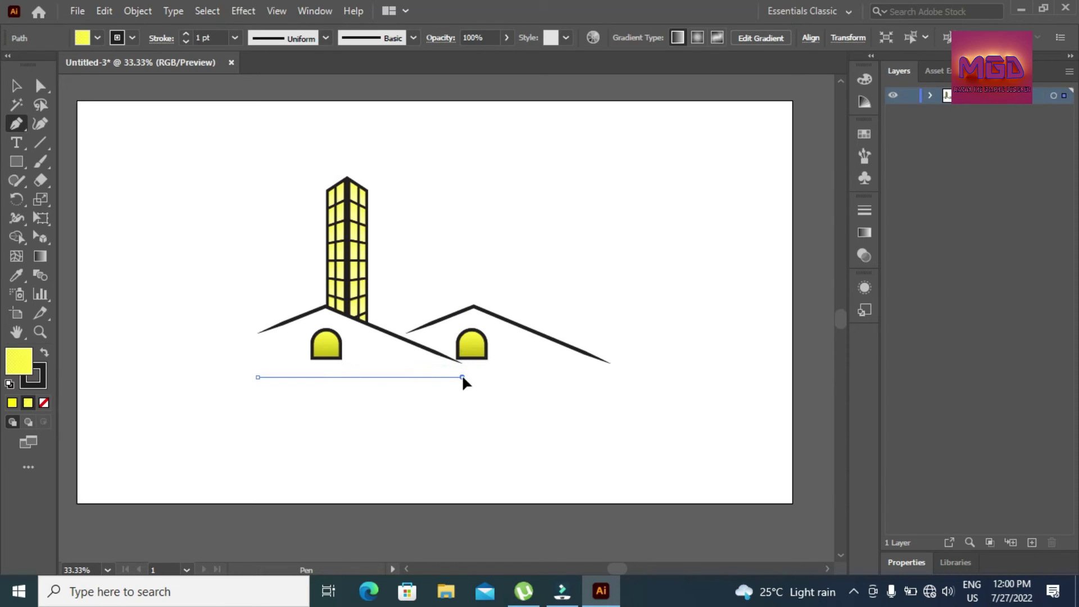
click(462, 377)
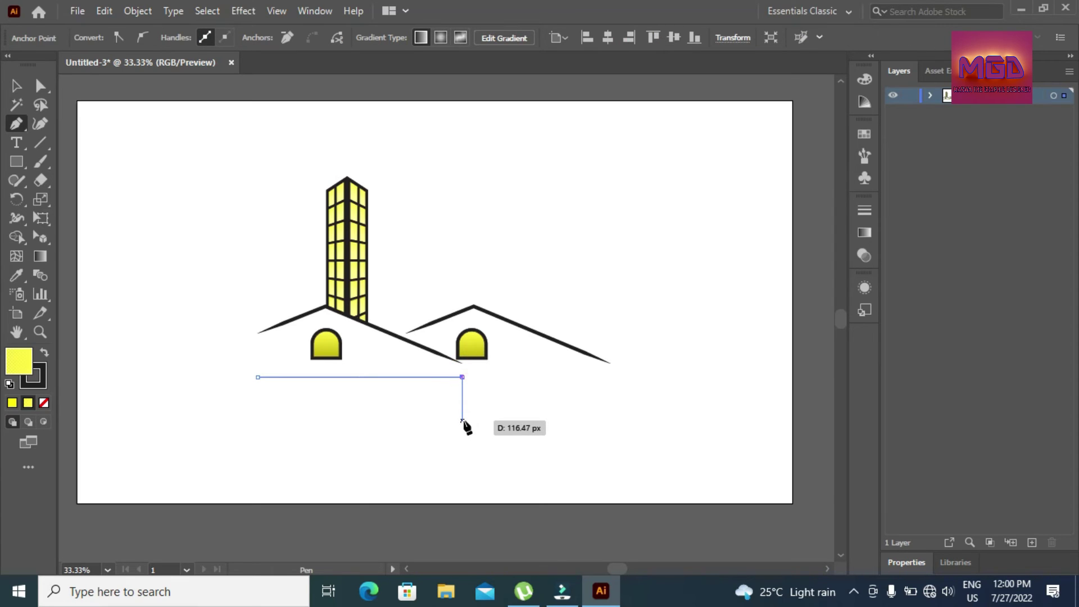
click(462, 419)
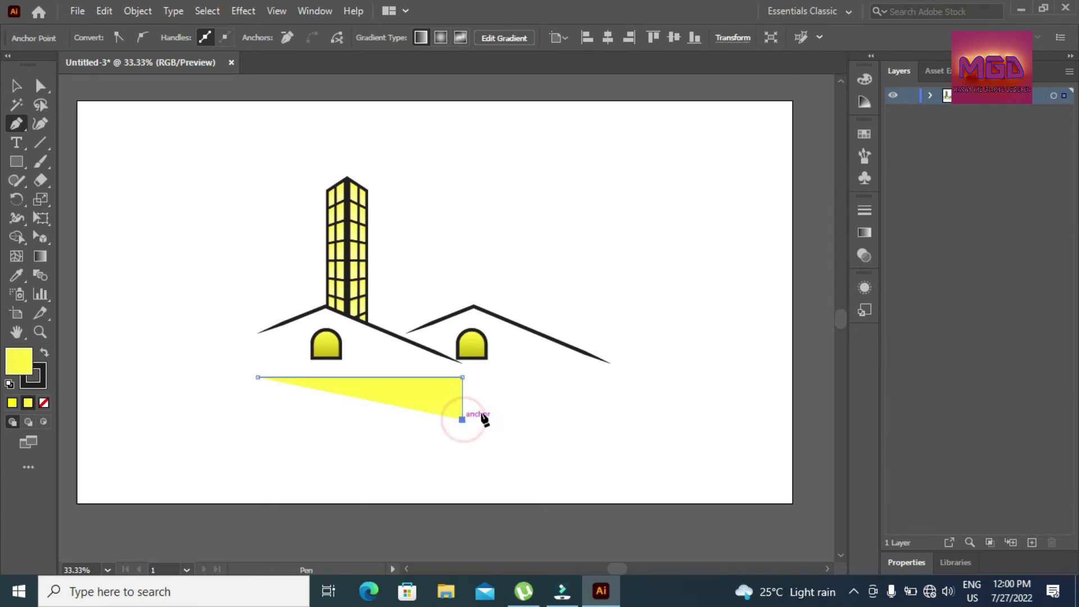
click(610, 419)
key(v)
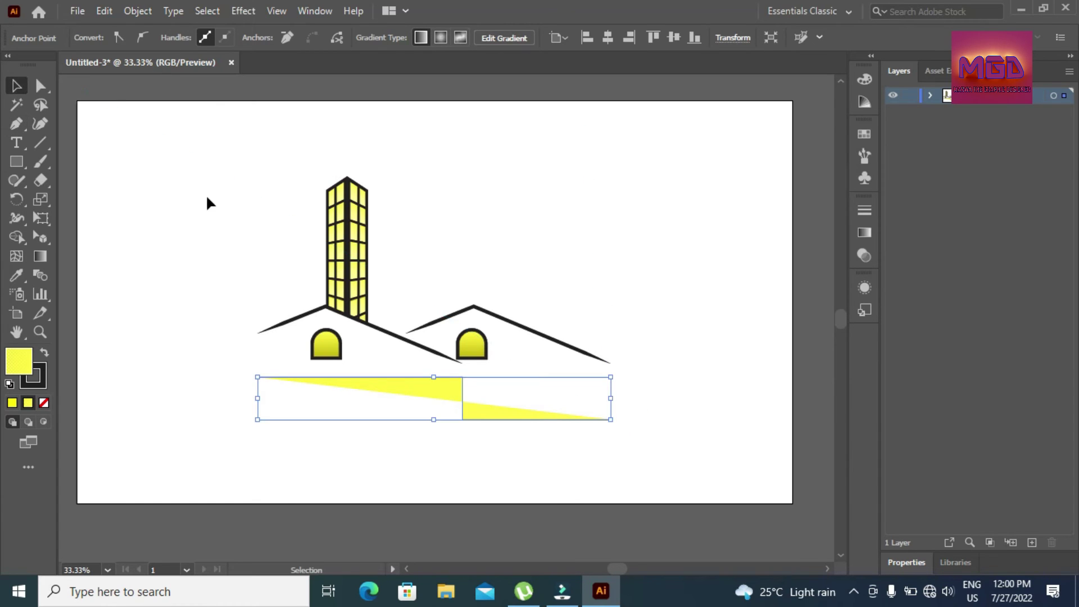
Remove the stepped path's fill and set its black stroke to 9 pt
click(410, 378)
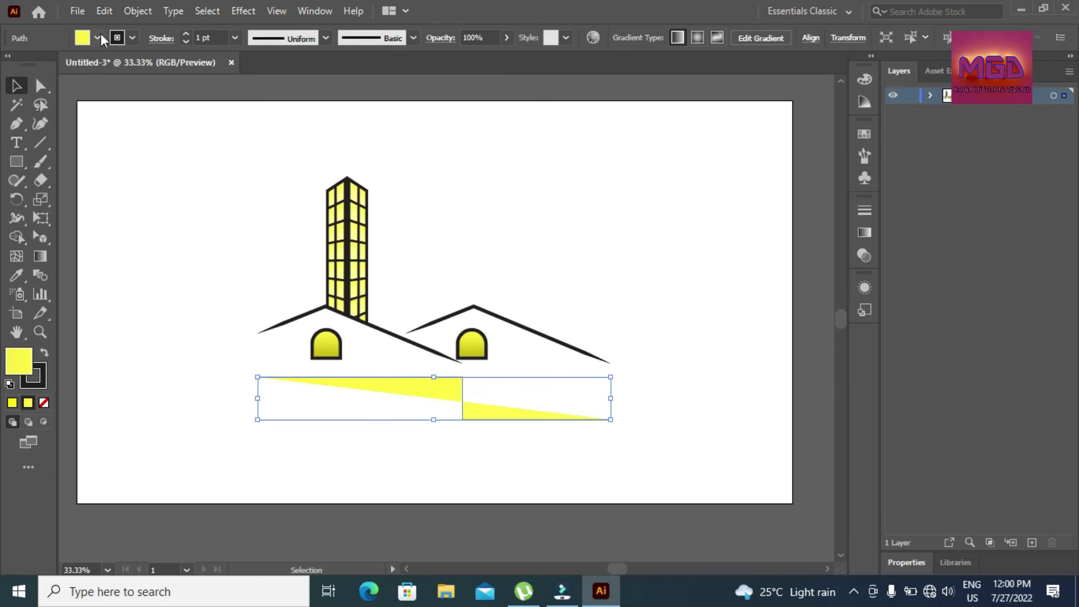
click(98, 37)
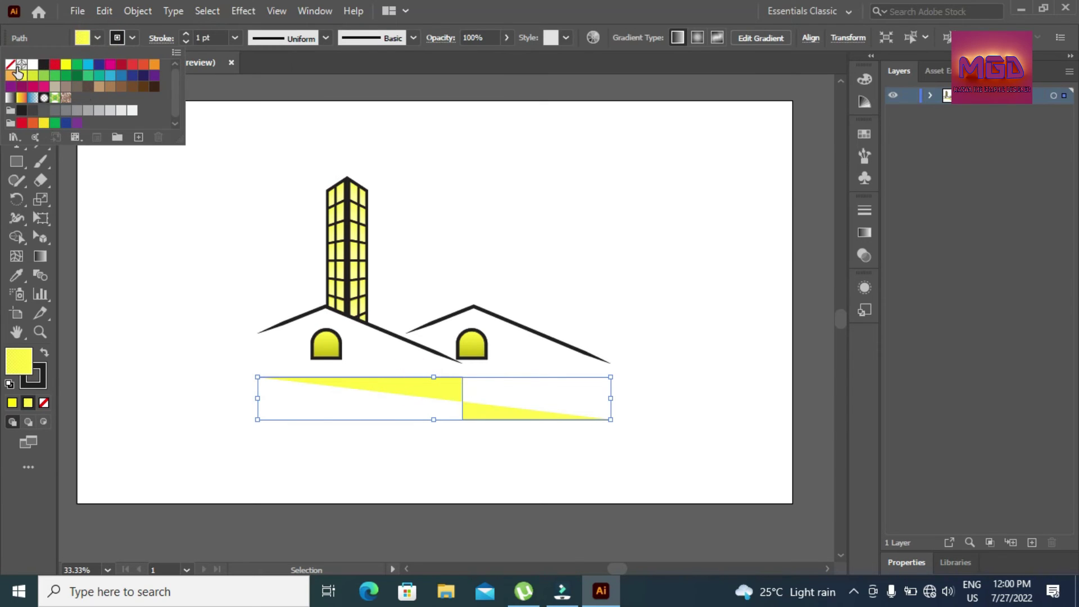
click(11, 64)
click(132, 39)
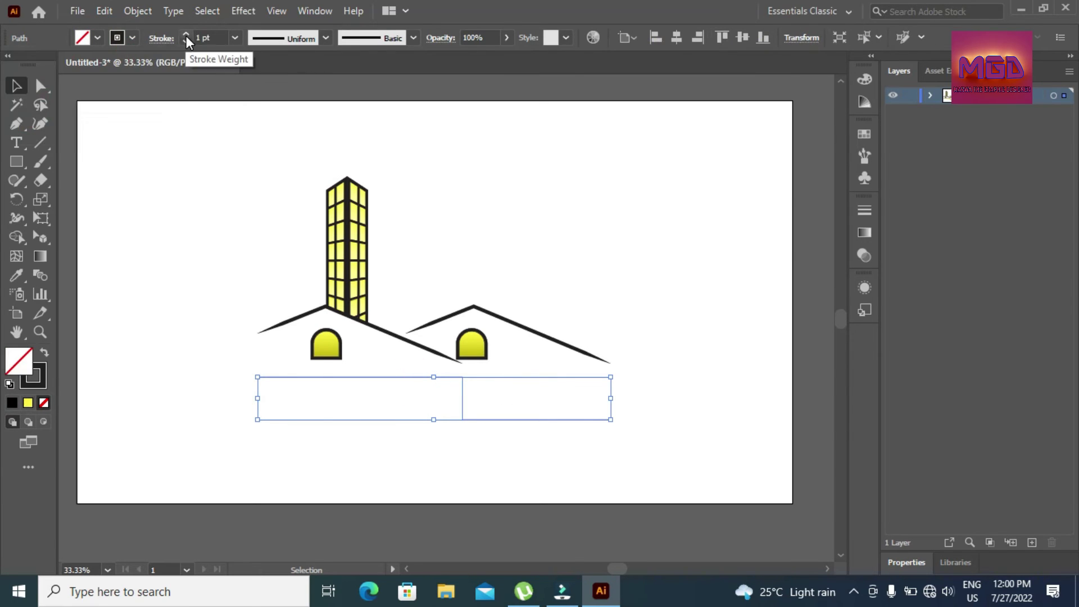
click(188, 33)
click(189, 34)
click(189, 33)
click(189, 34)
click(189, 34)
click(189, 34)
click(189, 34)
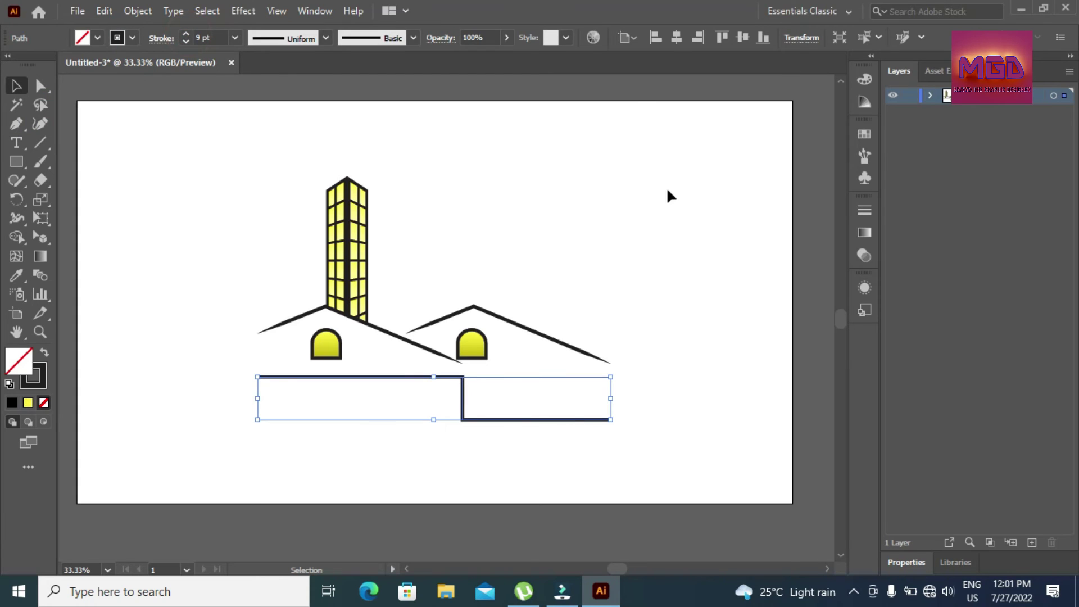
click(154, 148)
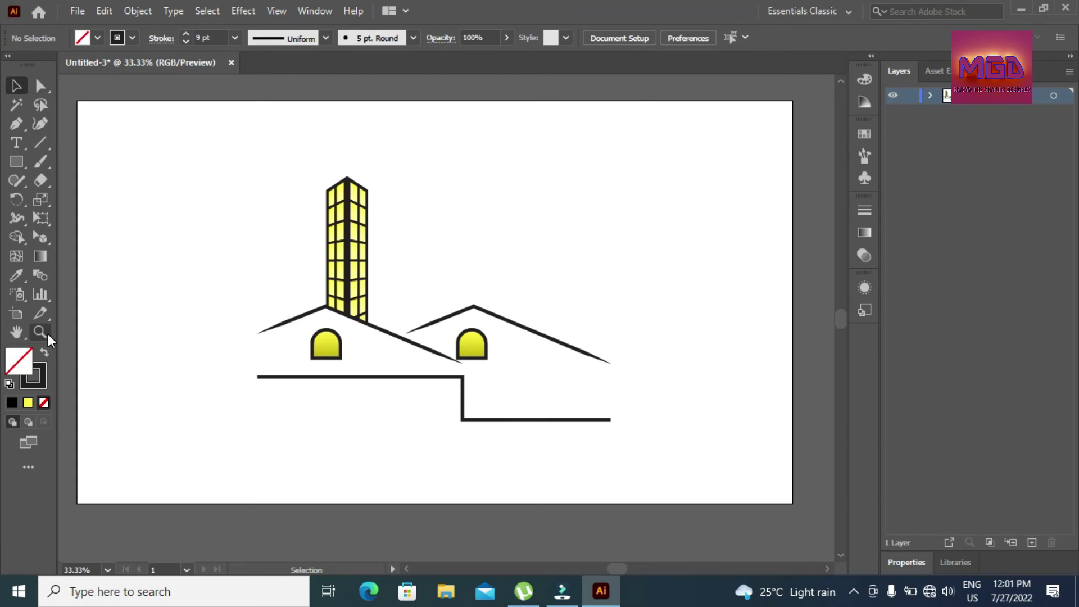
Round the lower corner of the stepped path, keeping the upper corner sharp
click(40, 86)
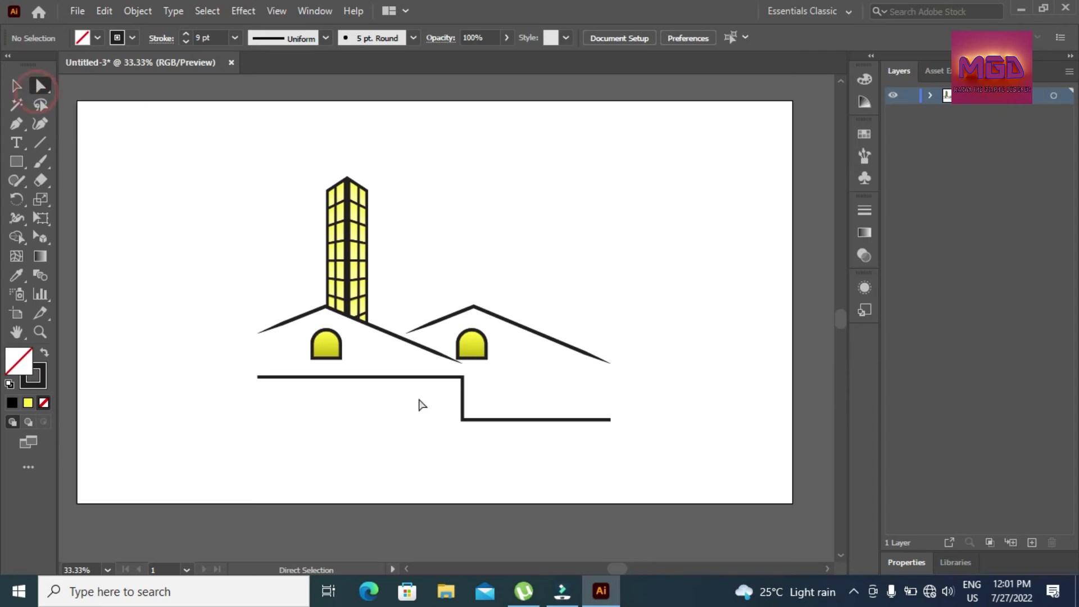
click(464, 383)
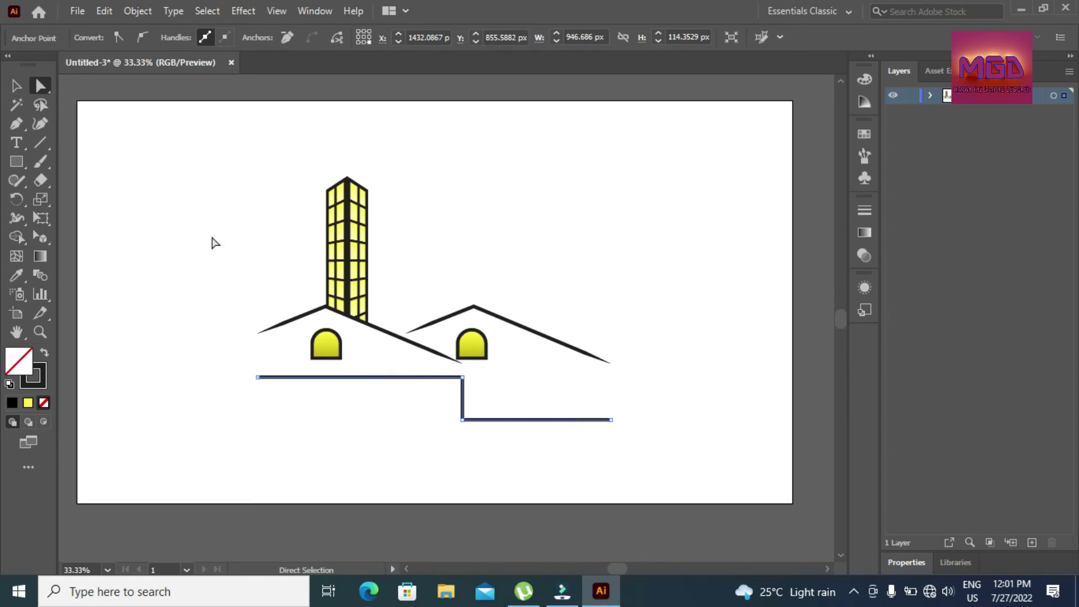
click(17, 84)
drag(234, 373, 643, 484)
click(39, 86)
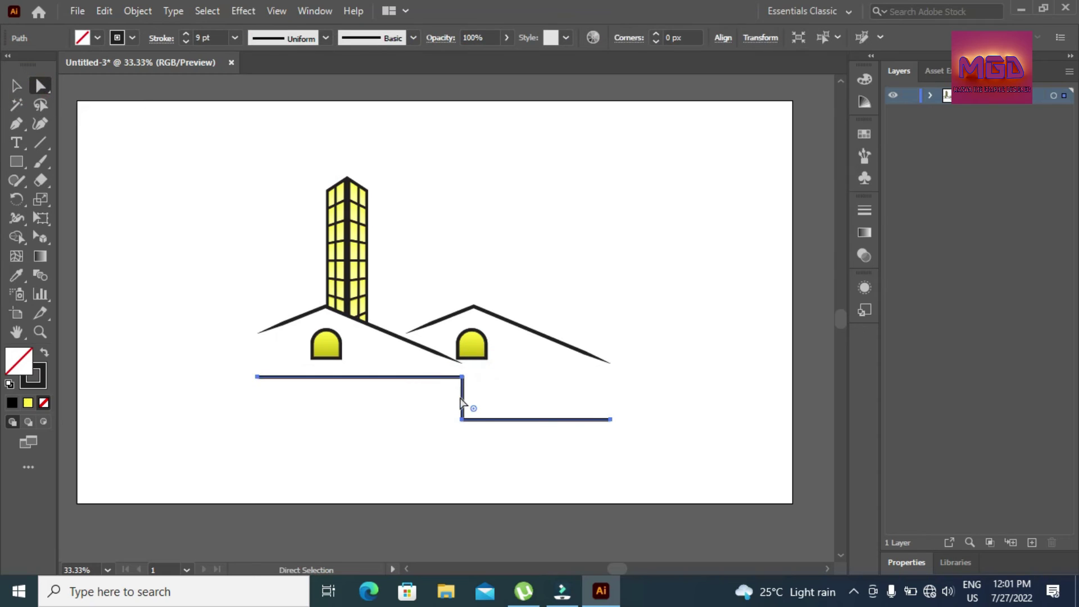
drag(475, 410, 448, 387)
click(462, 379)
key(ctrl+z)
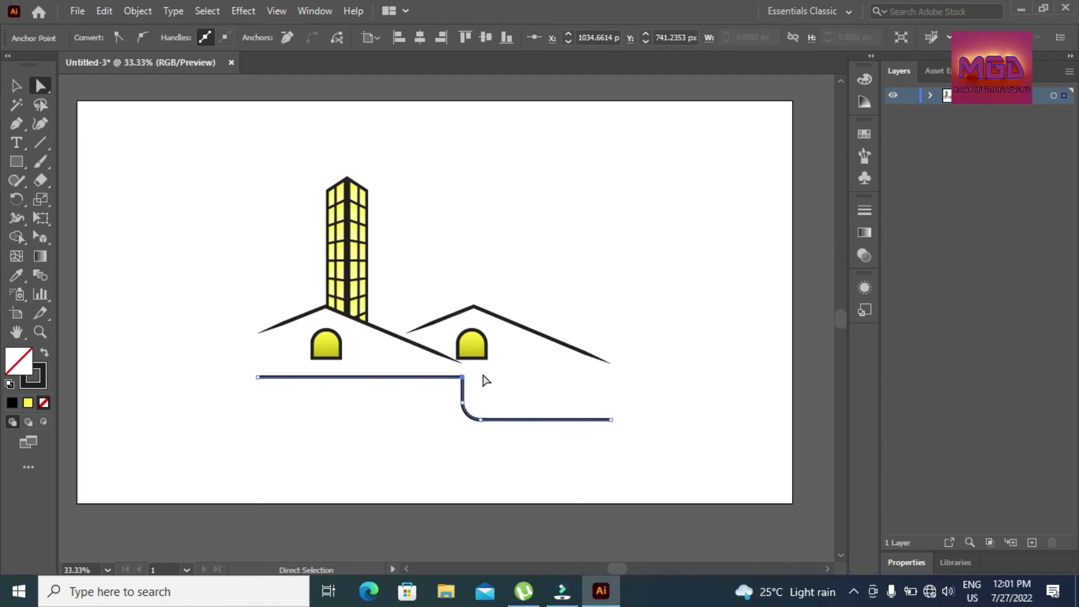
click(13, 84)
Add the text WARCOM in the empty area above the second roof and enlarge it to about 106 pt
click(17, 143)
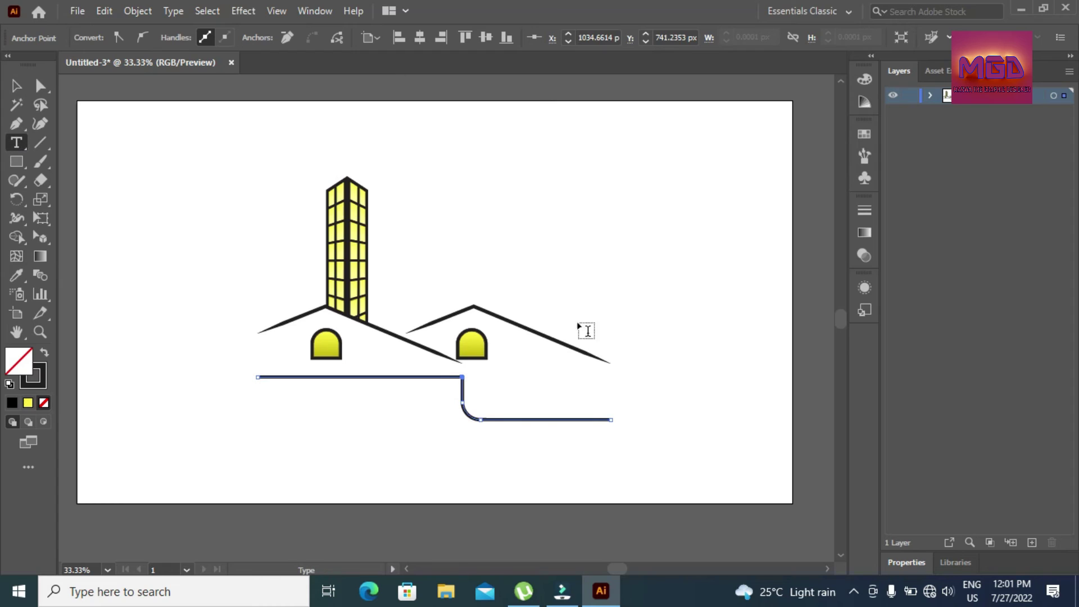
click(538, 230)
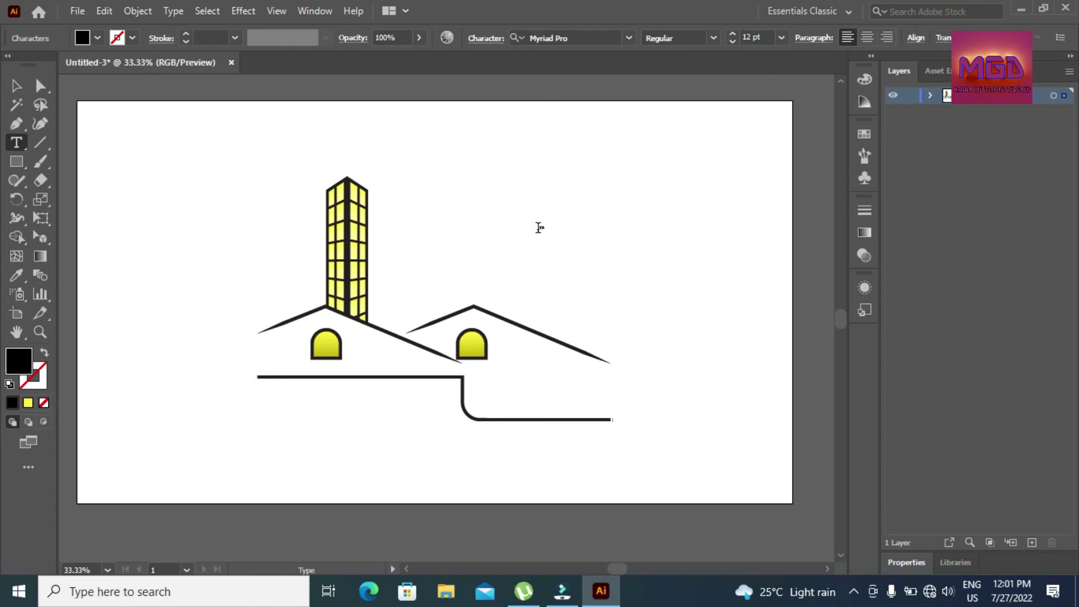
click(13, 86)
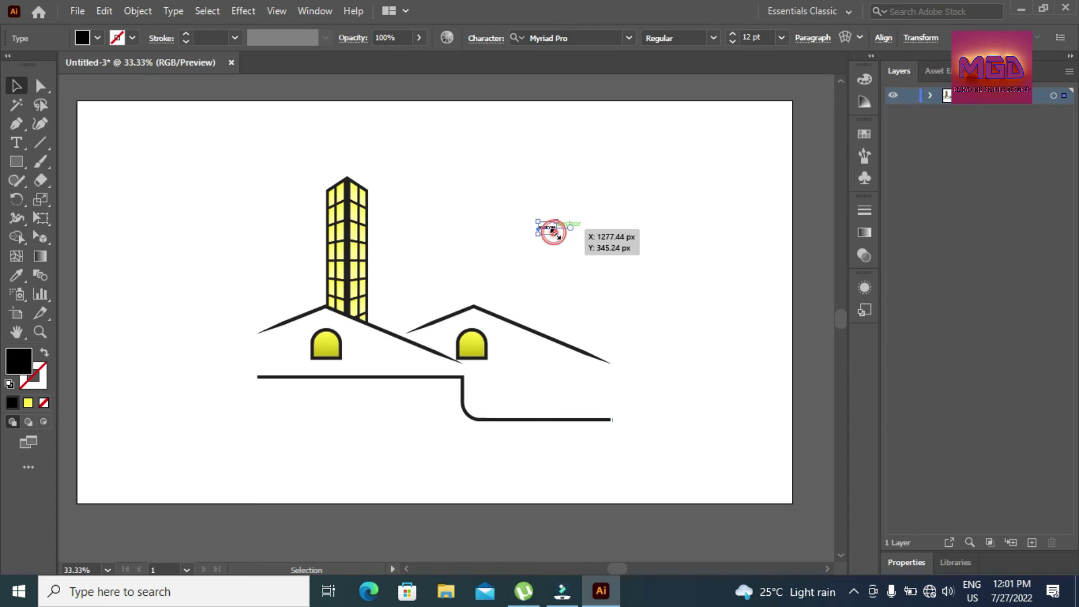
drag(556, 233, 625, 249)
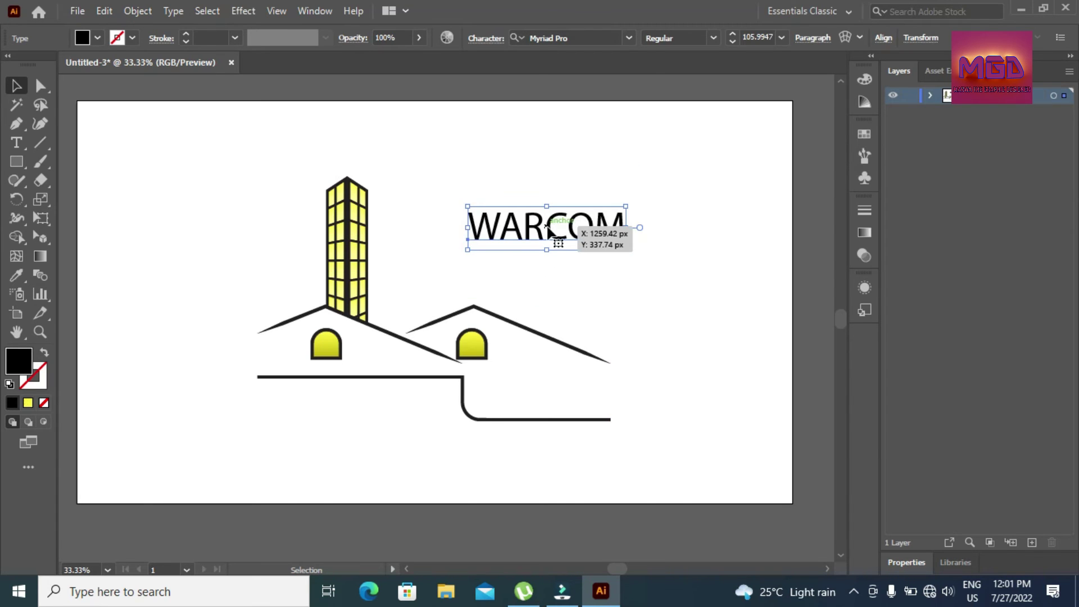
Move the WARCOM text onto the lower line of the stepped path and narrow it to the line's end
drag(546, 233, 547, 399)
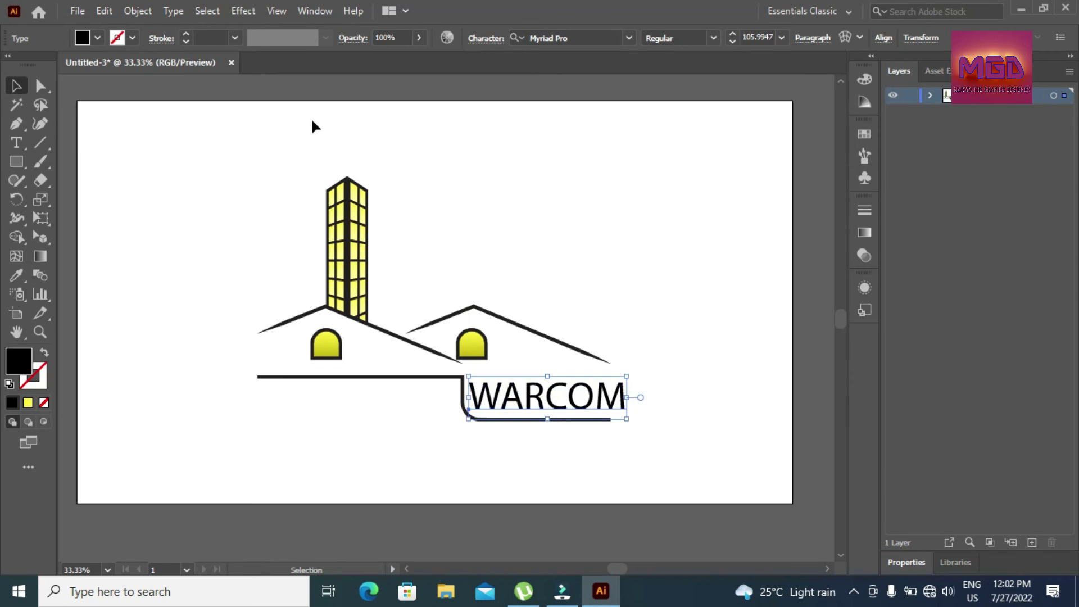
drag(627, 398, 611, 398)
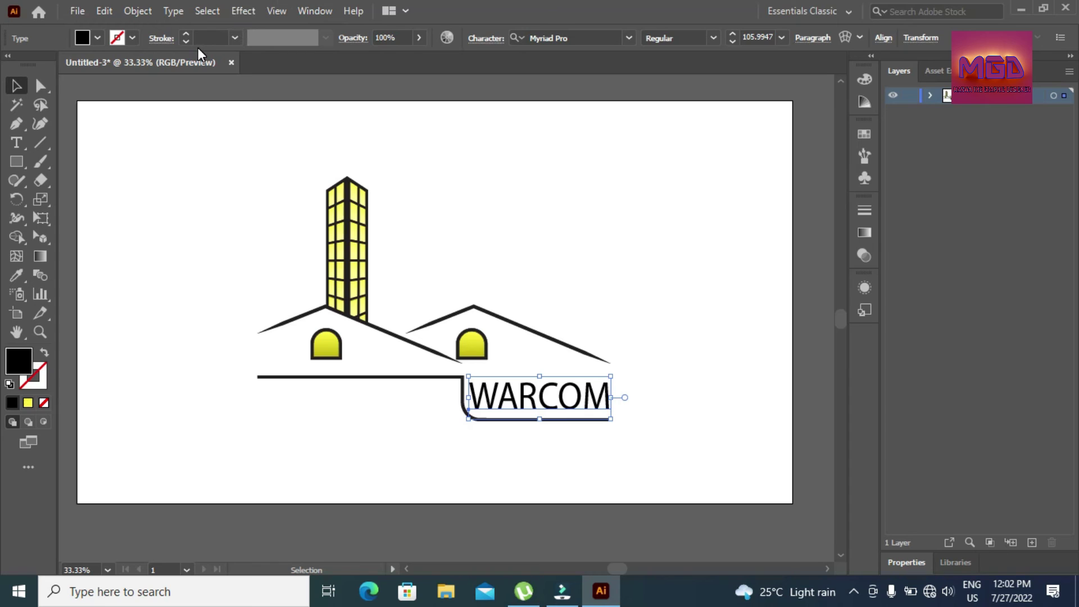
Set the WARCOM text's font to Poor Richard and expand the text into shapes
click(628, 37)
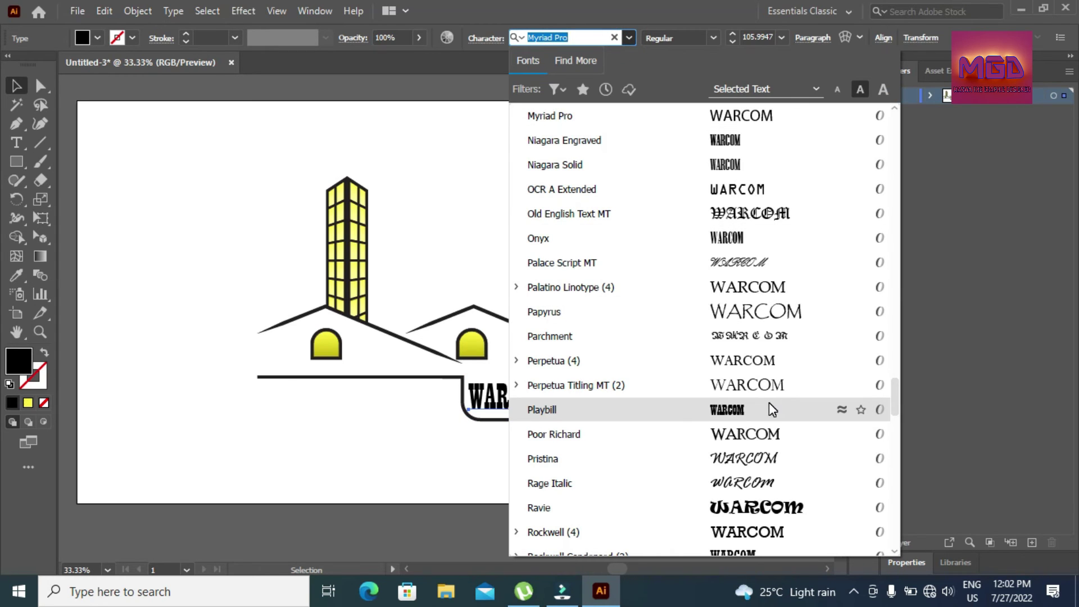
click(771, 437)
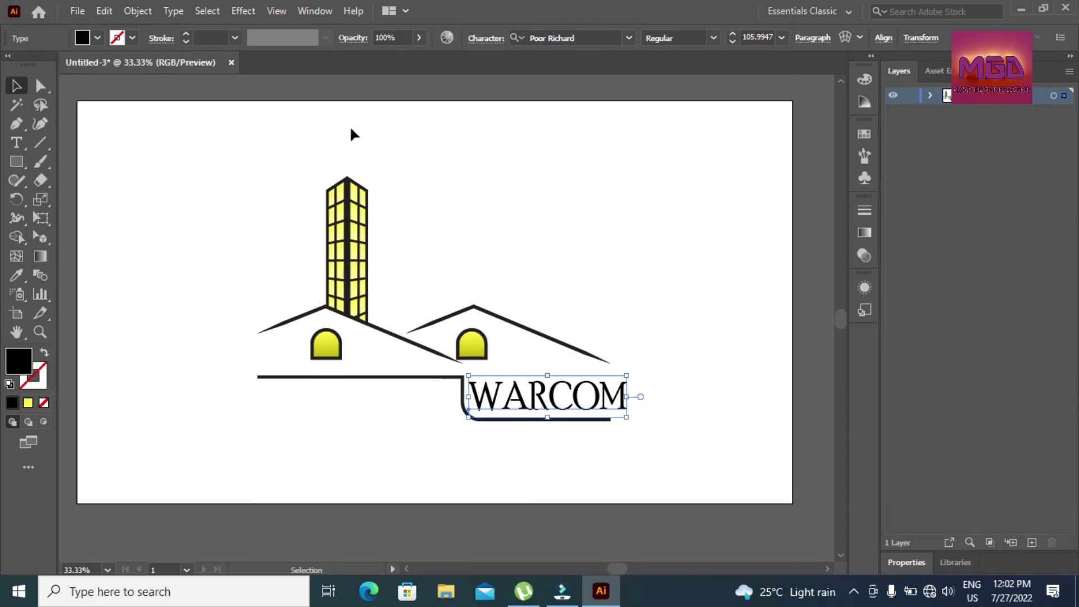
click(97, 42)
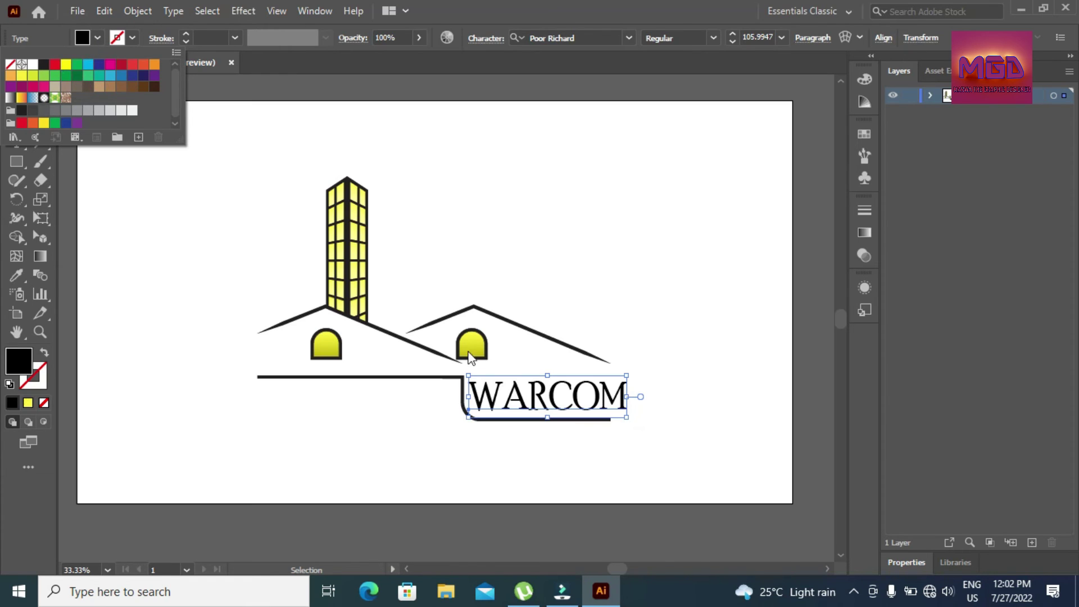
click(138, 11)
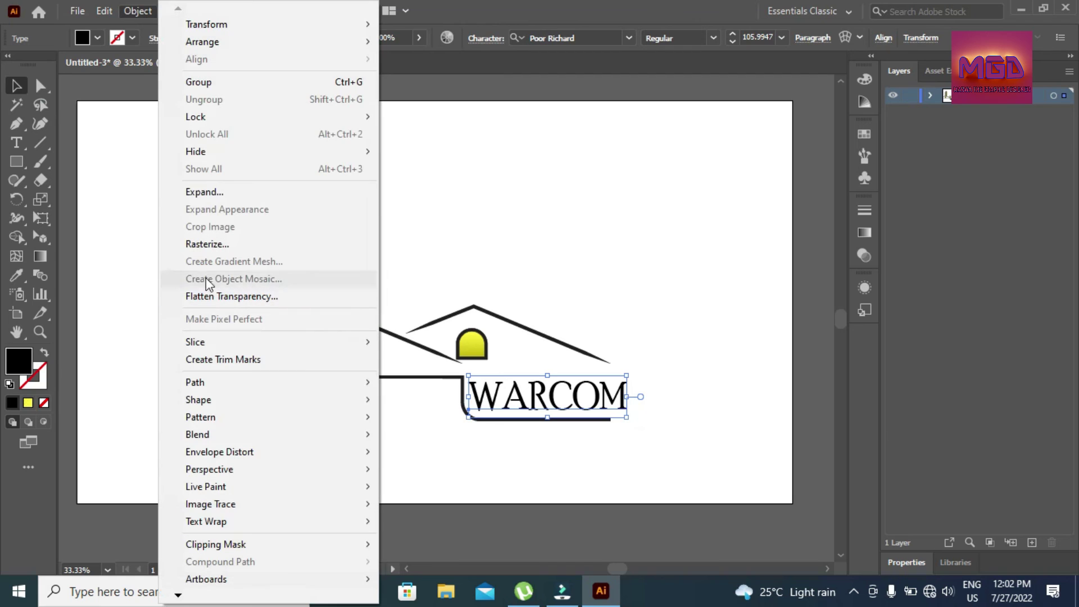
click(214, 191)
click(509, 385)
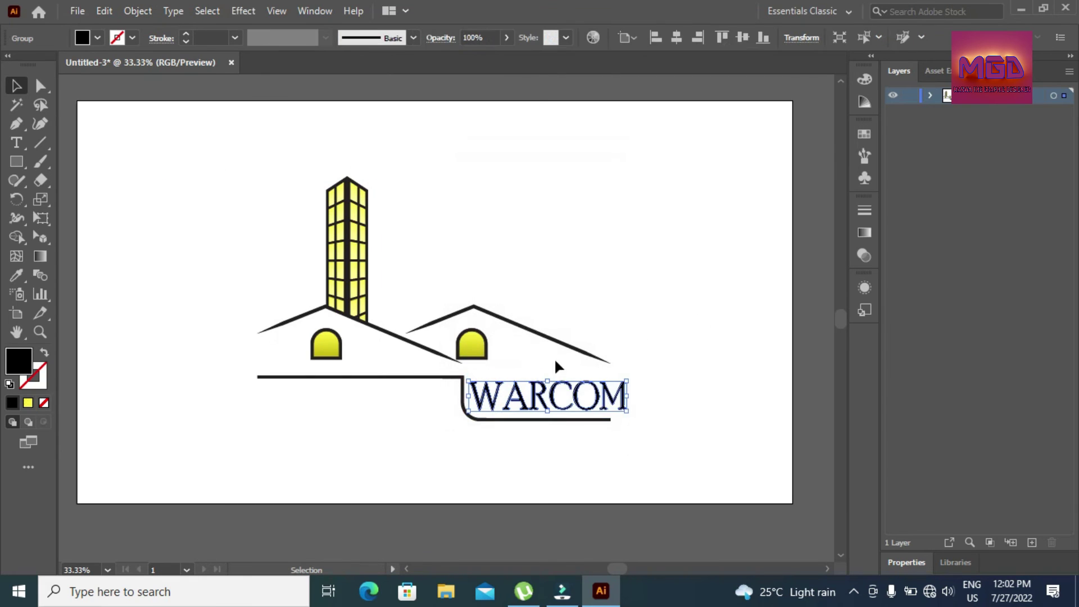
Ungroup the expanded WARCOM text into separate letter shapes
right_click(557, 419)
click(605, 260)
click(699, 342)
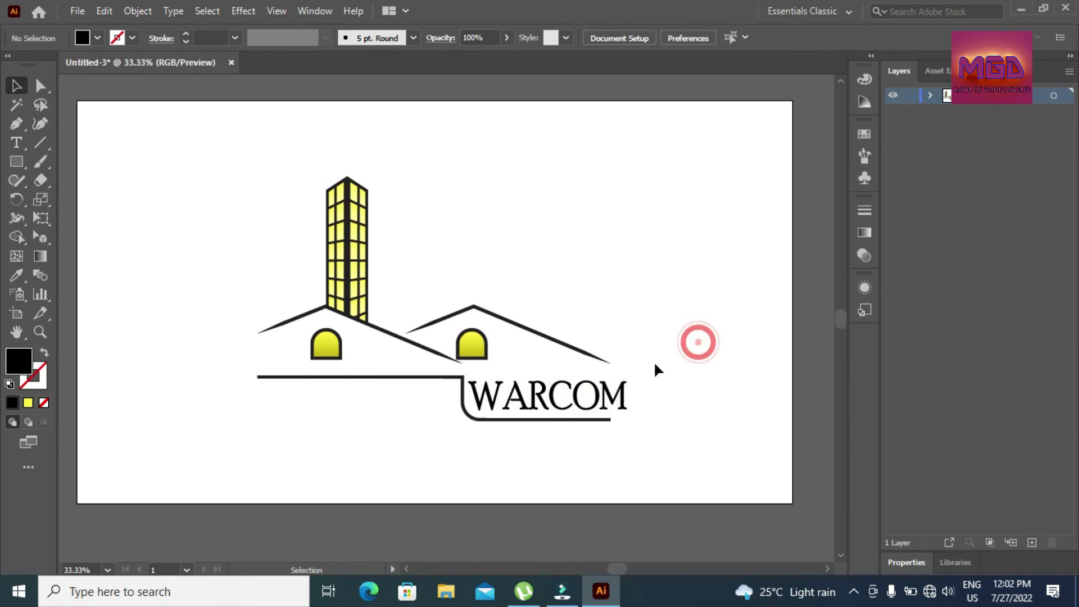
Fill the letters C, O and M at the end of WARCOM with crimson red, leaving WAR black
click(625, 403)
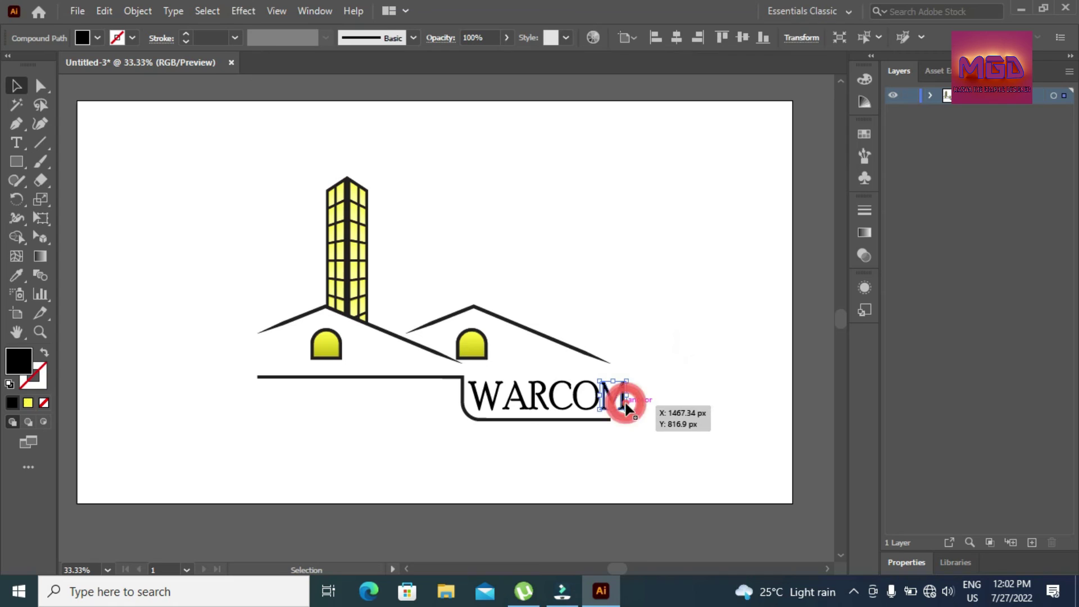
shift+click(581, 412)
shift+click(564, 410)
click(98, 37)
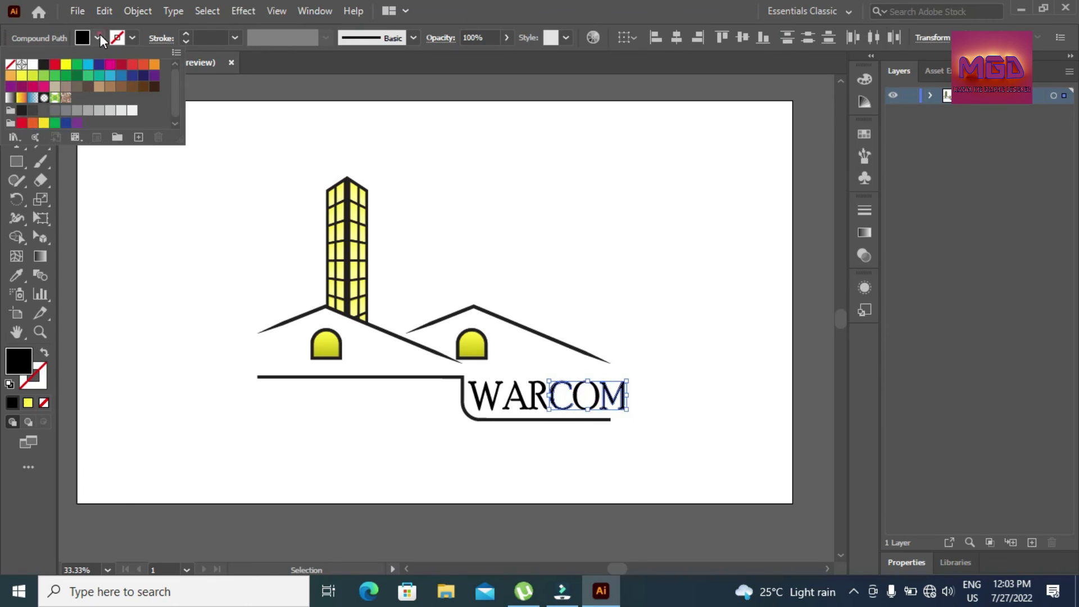
click(120, 65)
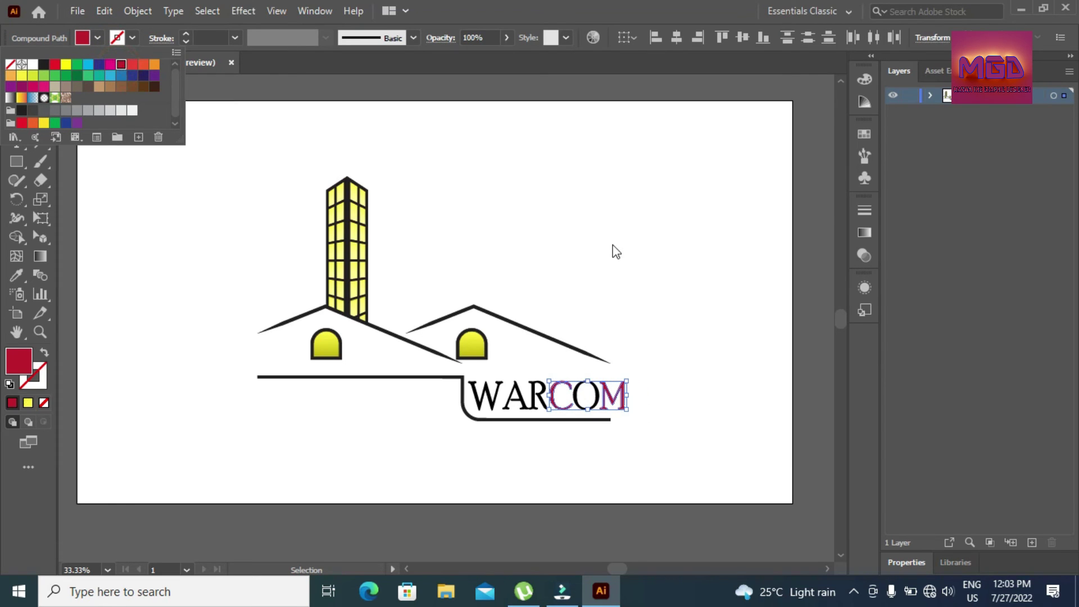
click(597, 401)
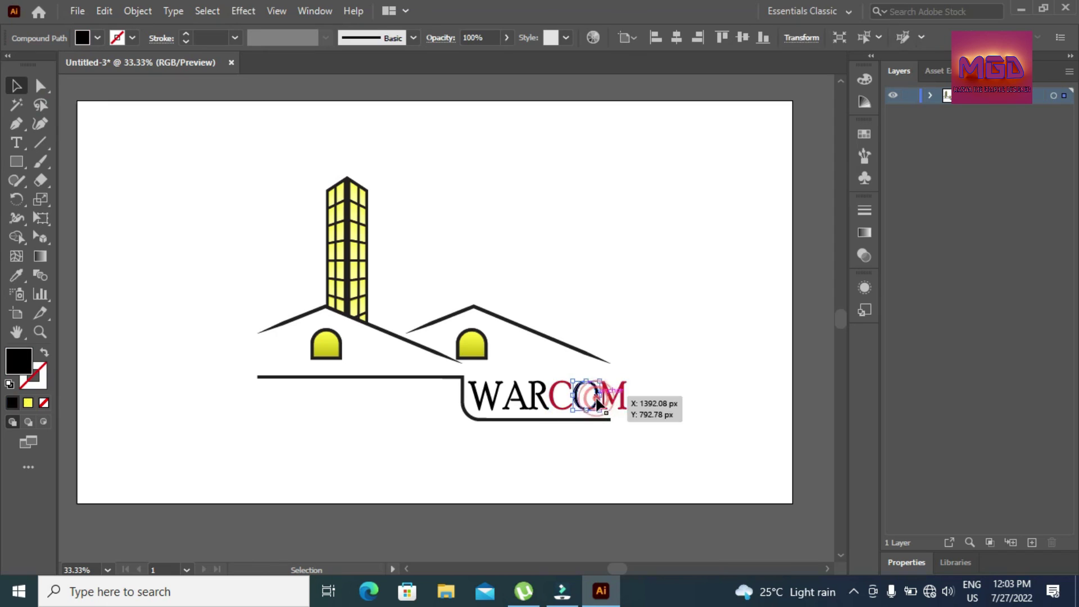
click(98, 37)
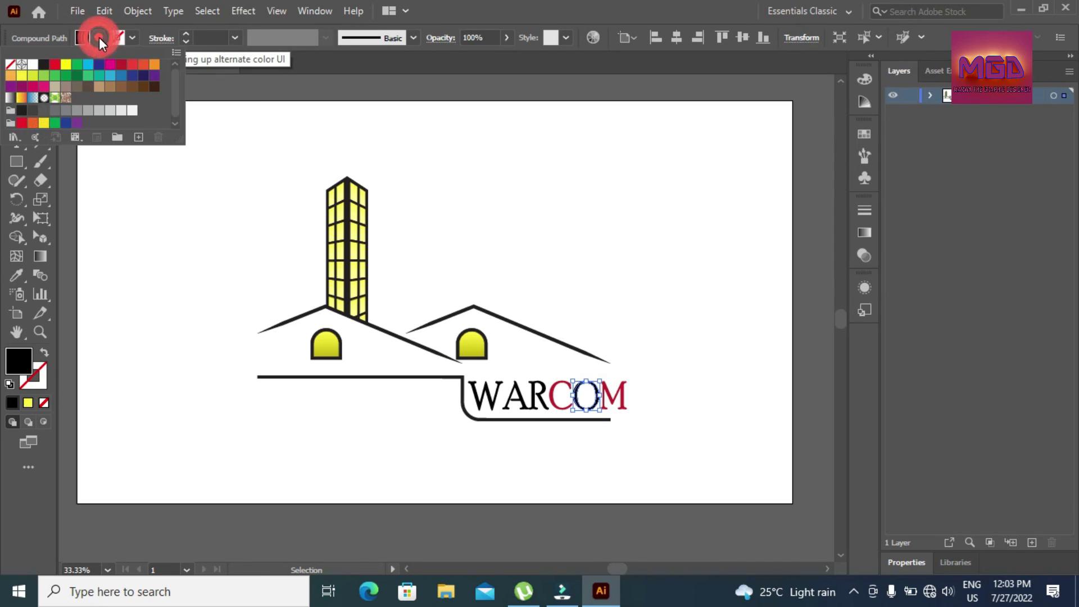
click(121, 65)
click(689, 362)
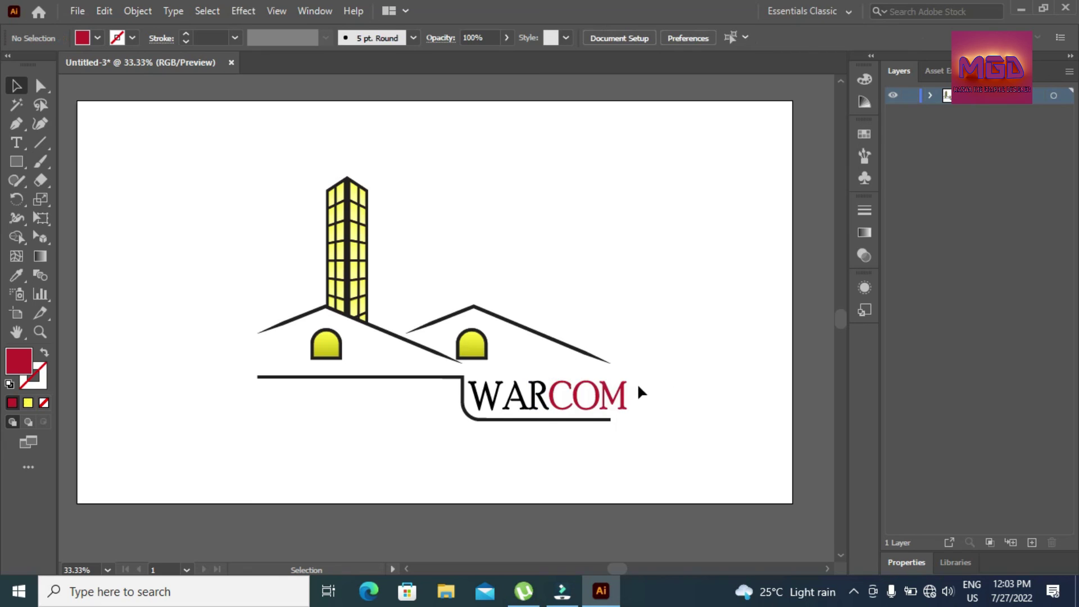
Change the stroke color of the stepped base line to brown-grey
click(384, 377)
click(132, 38)
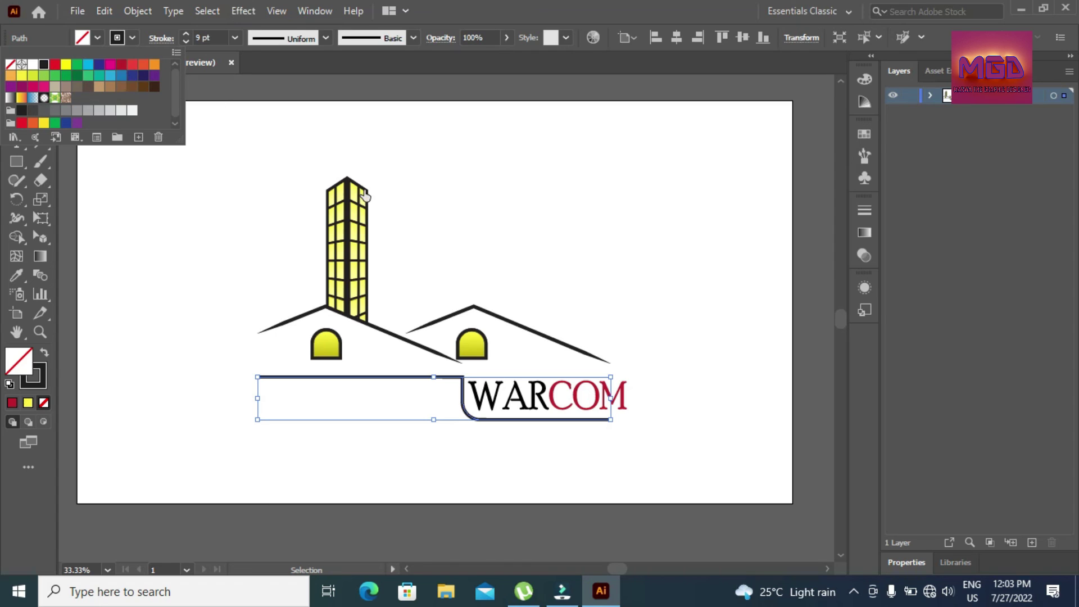
click(88, 110)
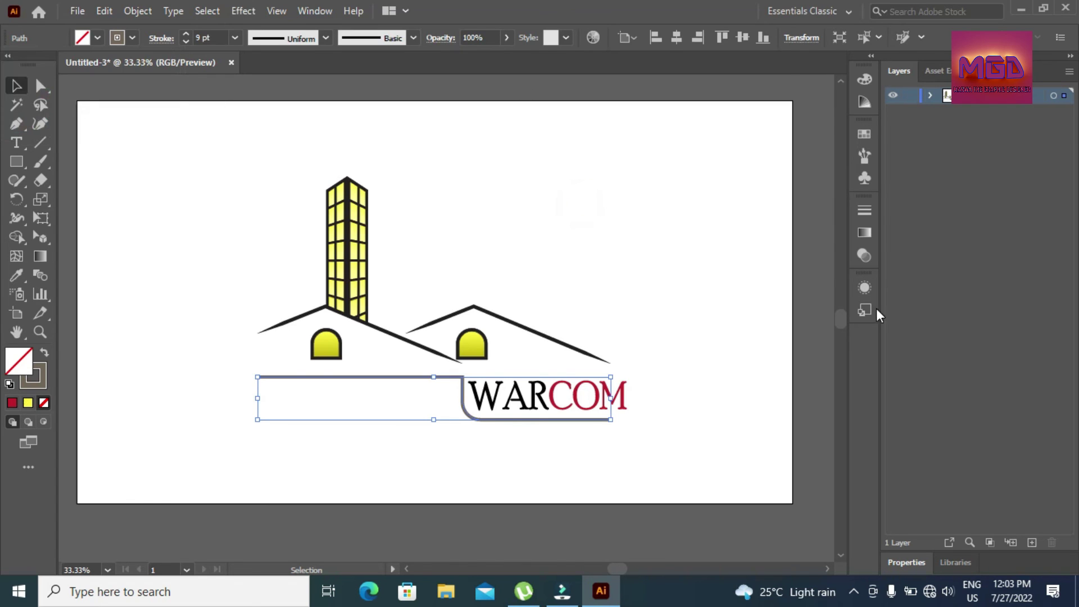
drag(842, 322, 842, 327)
click(665, 238)
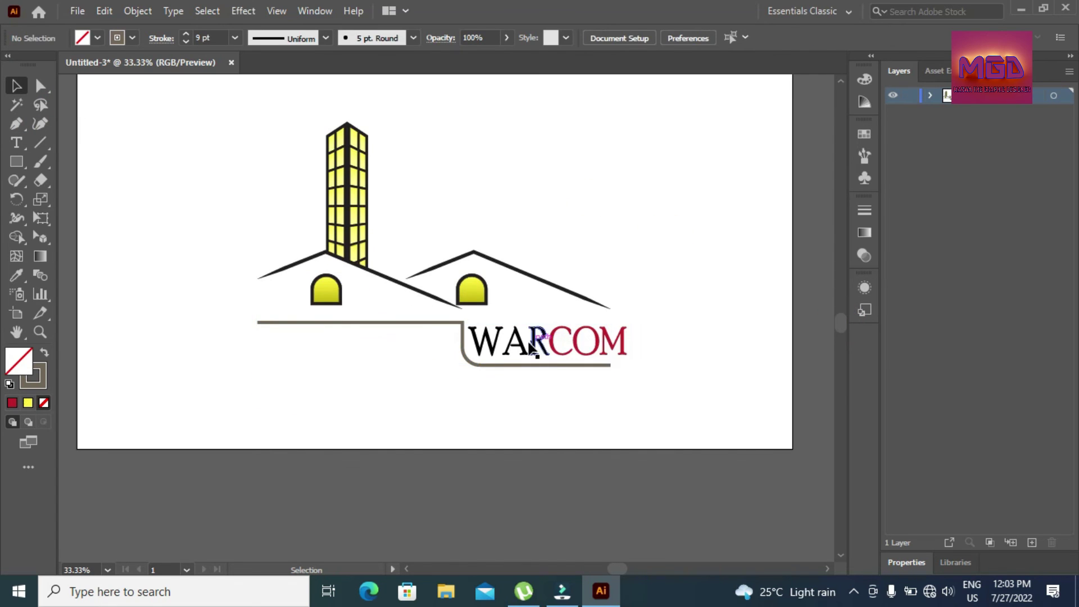
Group the WARCOM letters and narrow the group to the right end of the stepped line
drag(477, 323, 616, 353)
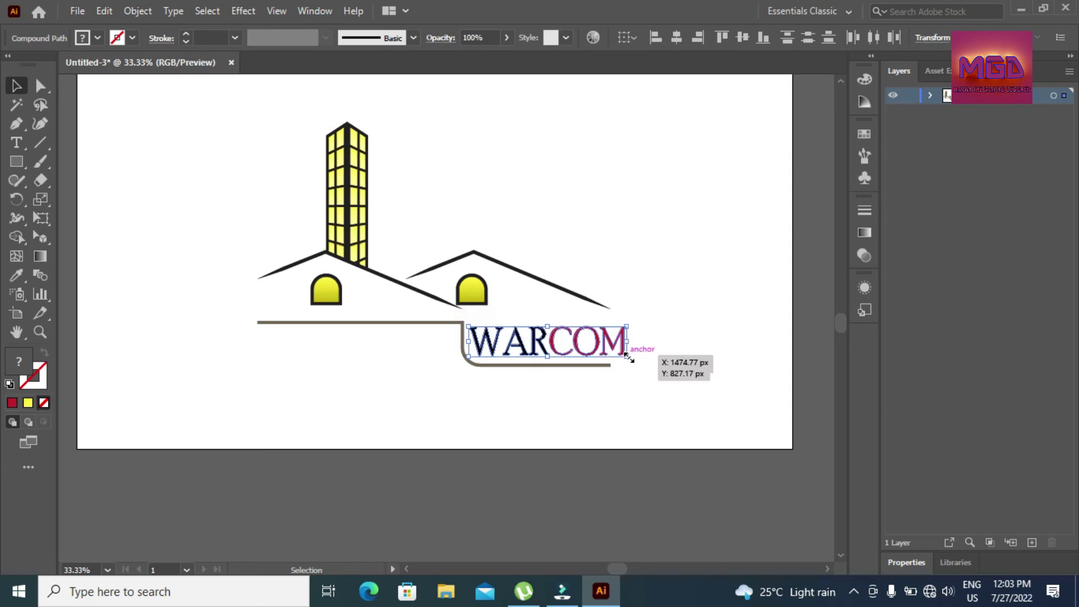
right_click(606, 345)
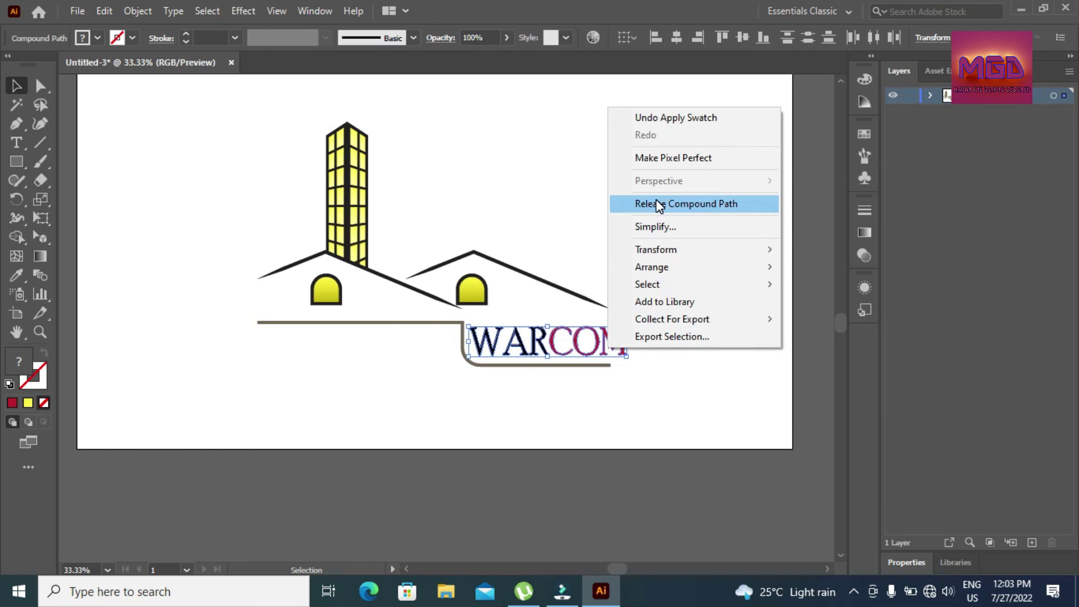
click(129, 12)
click(179, 79)
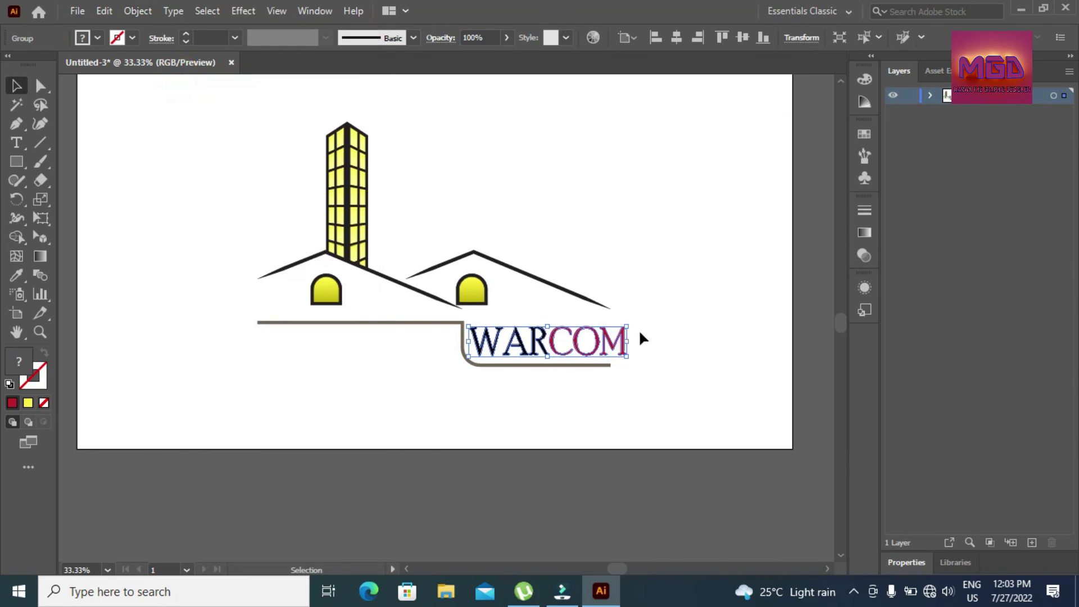
drag(626, 341, 612, 340)
click(656, 318)
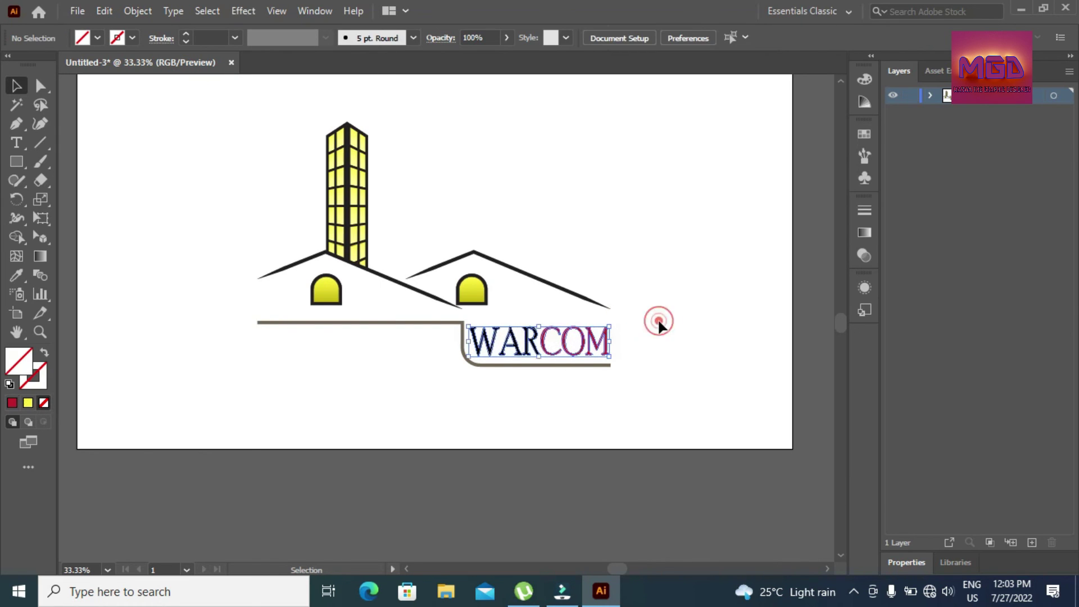
Add the text Construction, enlarge it to about 103 pt and place it beneath the upper line of the stepped path
click(16, 144)
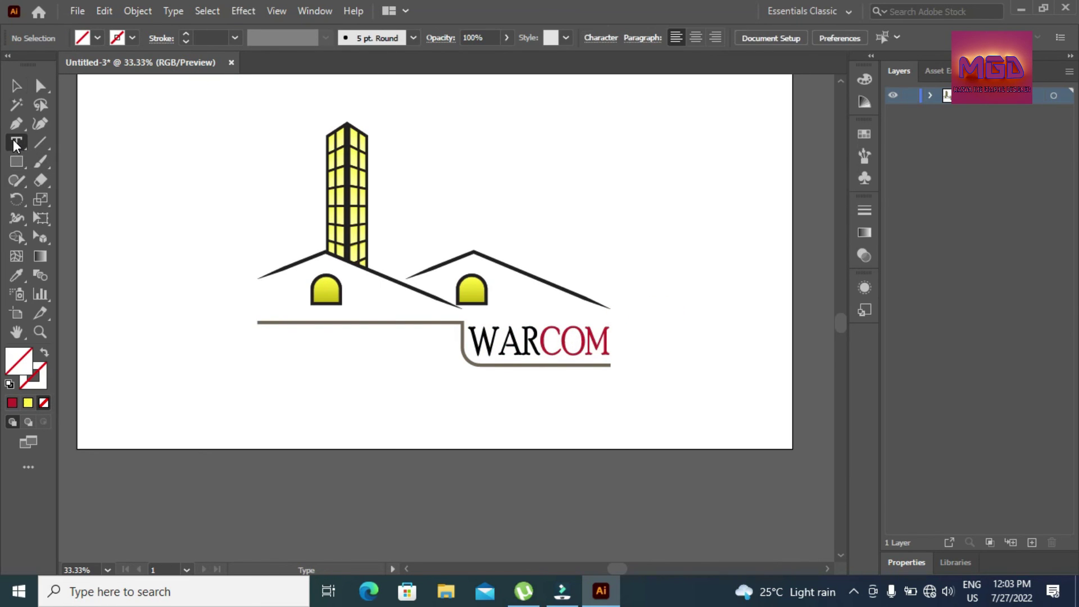
click(258, 371)
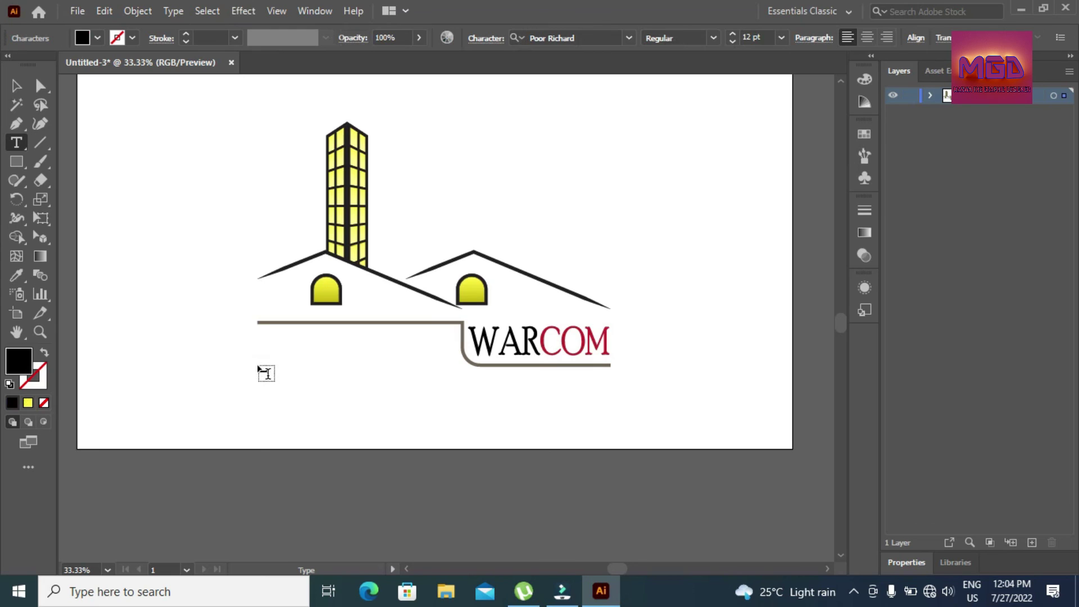
click(16, 86)
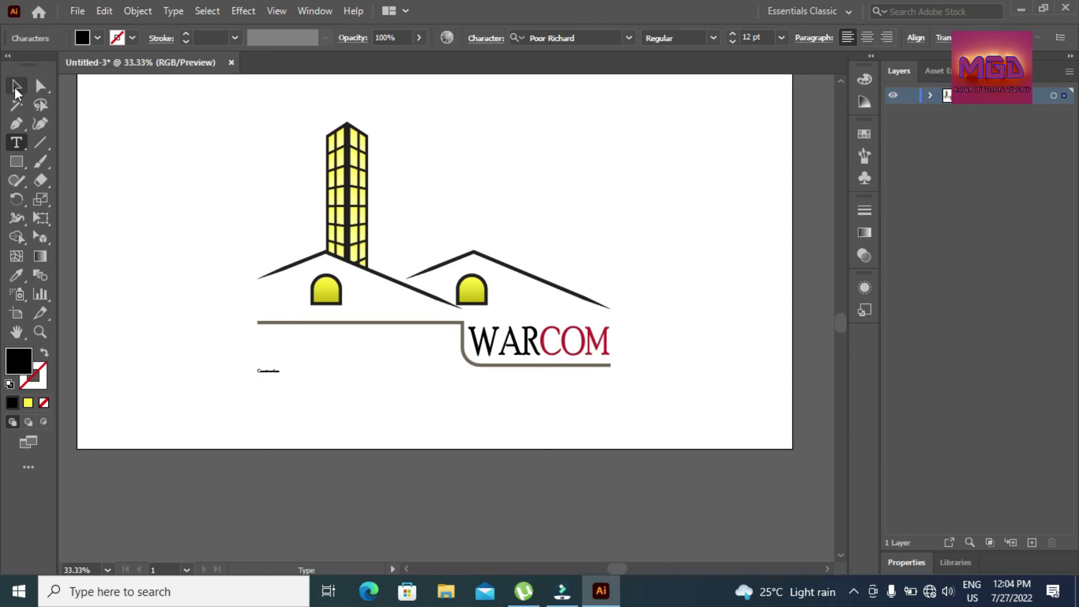
drag(276, 375, 445, 424)
drag(253, 374, 363, 354)
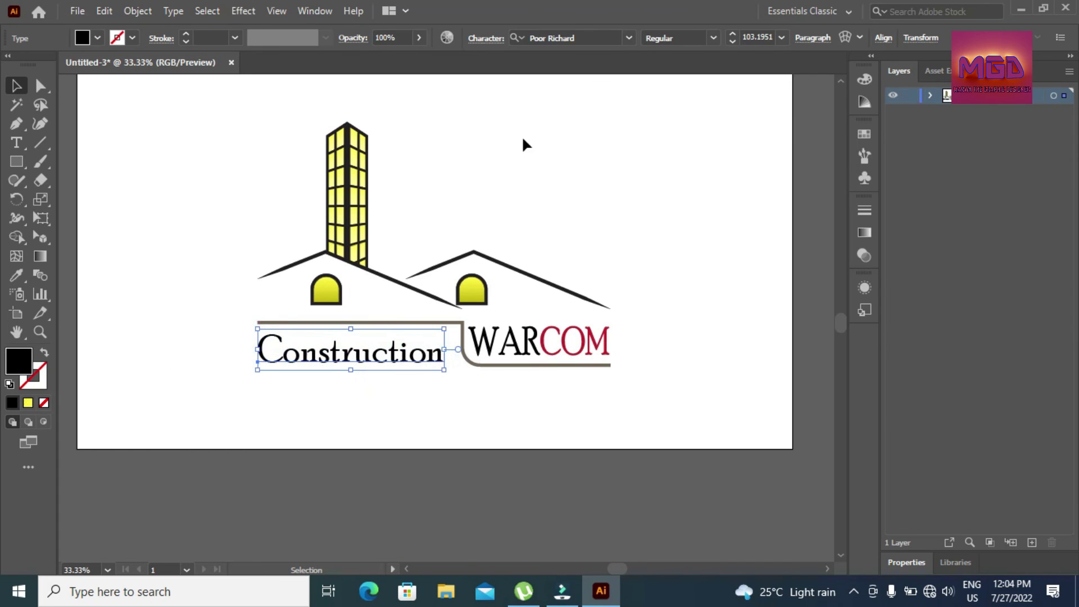
Set the Construction text's font to Myriad Variable Concept and fit the text closely beneath the upper line, ending before the step
click(629, 43)
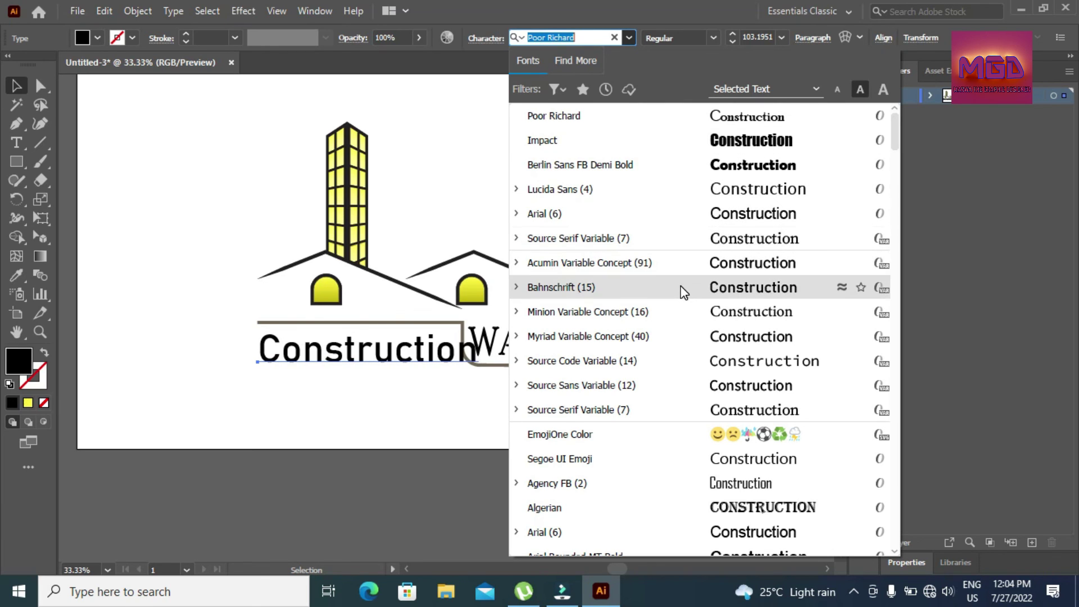
click(685, 335)
drag(464, 351, 458, 352)
key(Up)
key(Up)
key(Up)
key(Up)
key(Up)
key(Up)
key(Up)
key(Up)
key(Up)
key(Up)
key(Up)
key(Up)
key(Up)
key(Up)
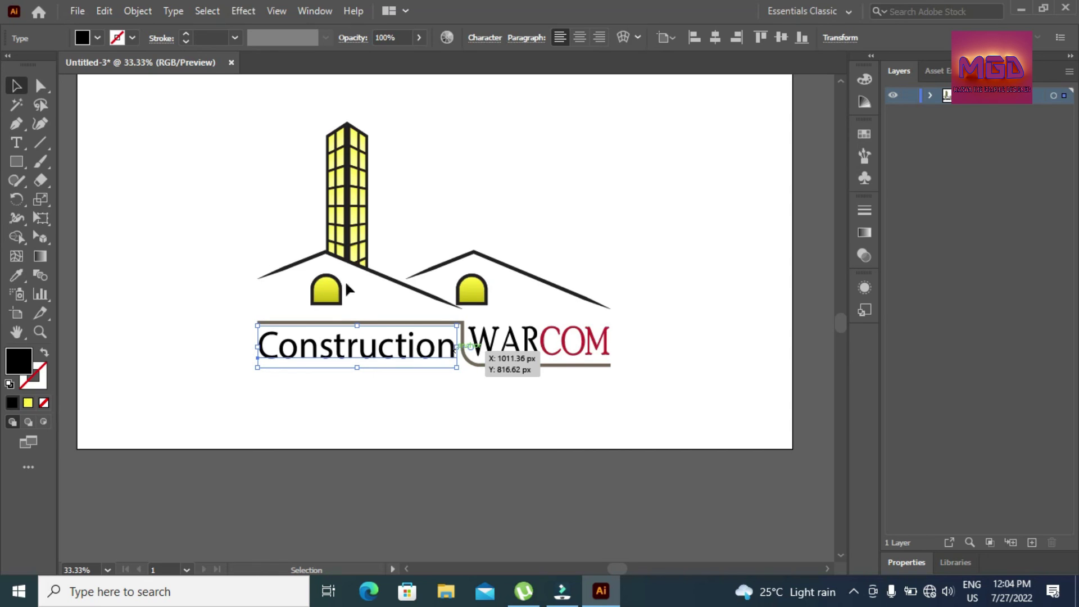
Fill the Construction text with a medium grey
click(97, 37)
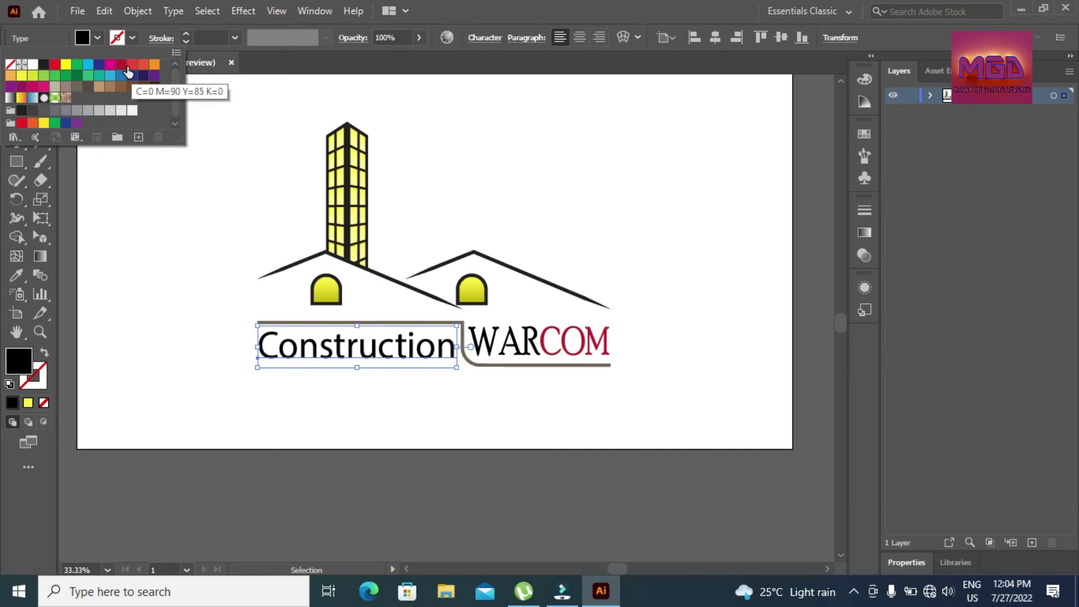
click(66, 110)
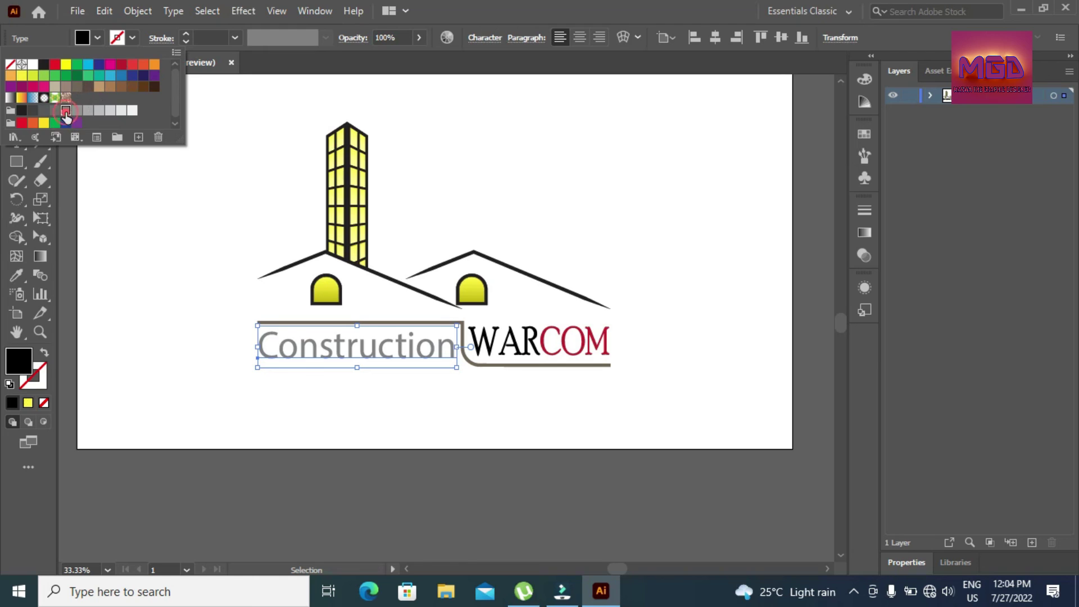
click(493, 170)
click(149, 196)
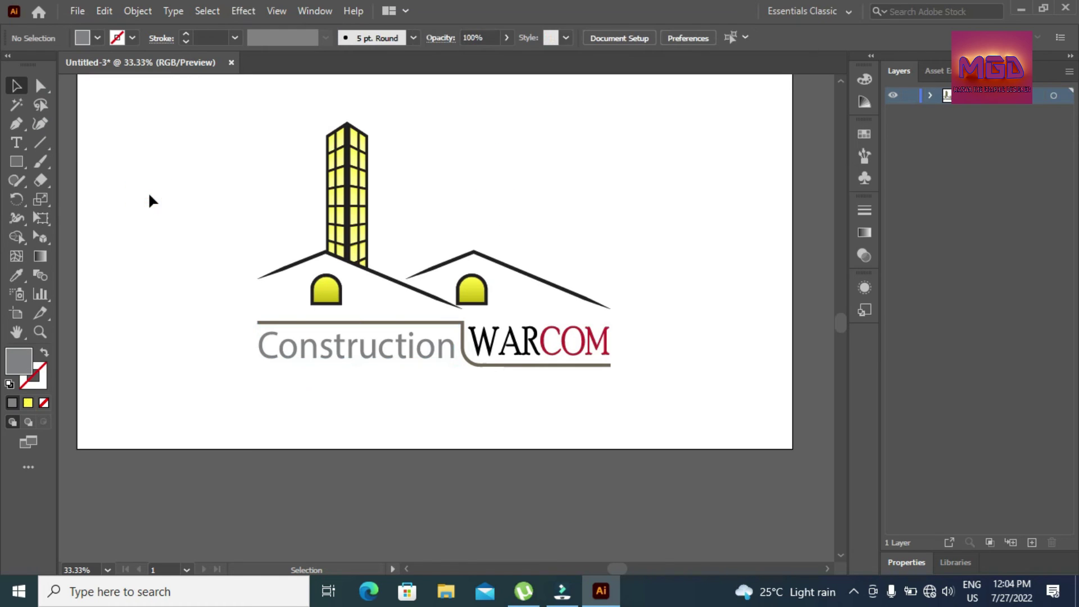
Add the text Company, enlarge it to roughly the size of Construction and place it below the stepped line near the middle
click(15, 143)
click(295, 399)
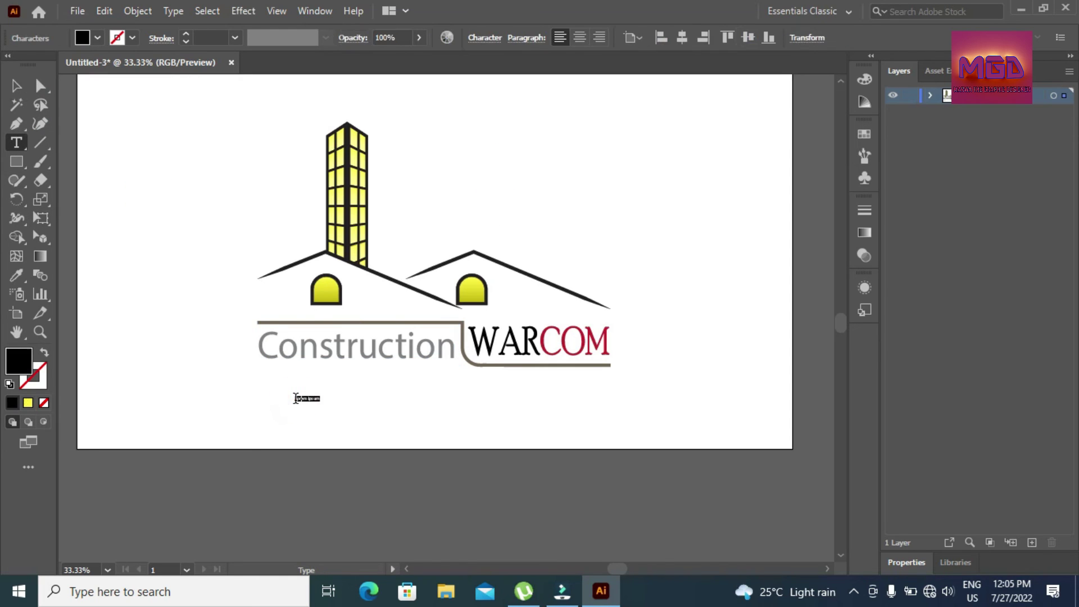
text(Company)
click(17, 86)
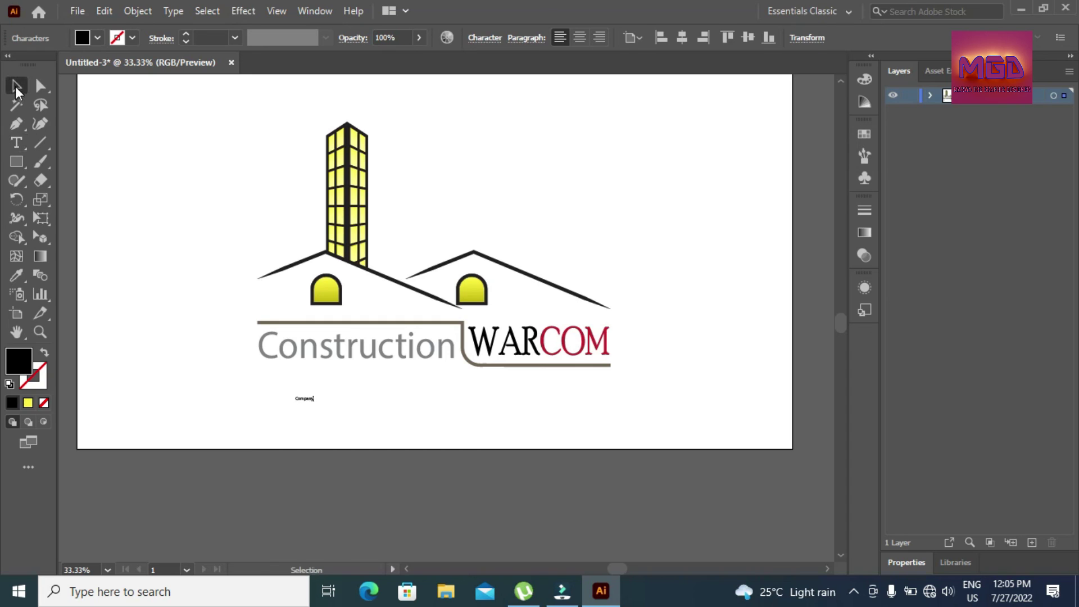
drag(312, 403, 527, 458)
drag(308, 412, 432, 402)
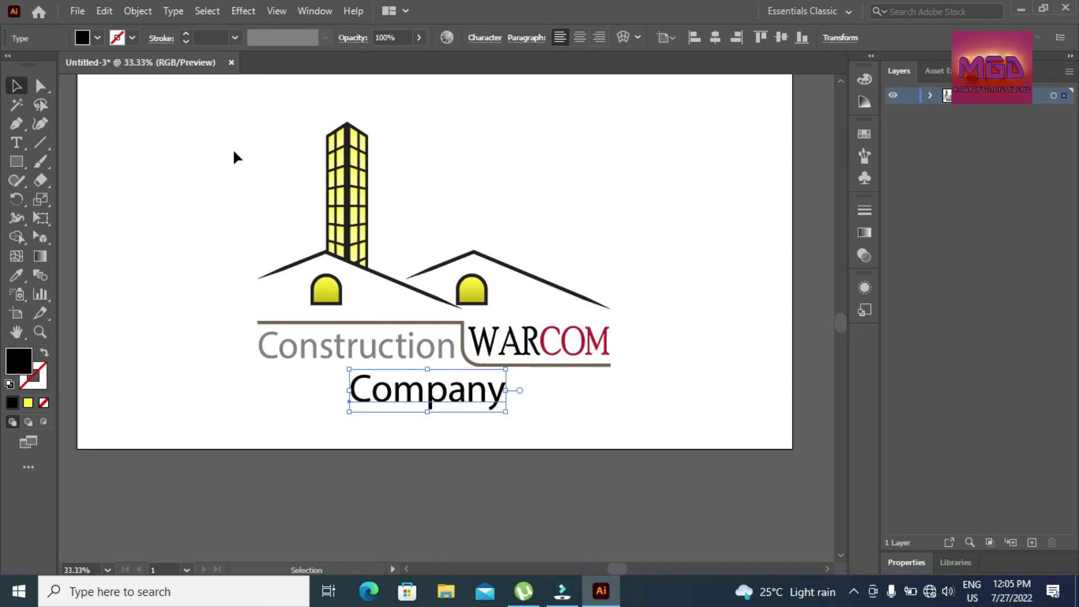
Group the building artwork with Construction and WARCOM, and align the Company text with that group on their horizontal centers
drag(221, 144, 625, 350)
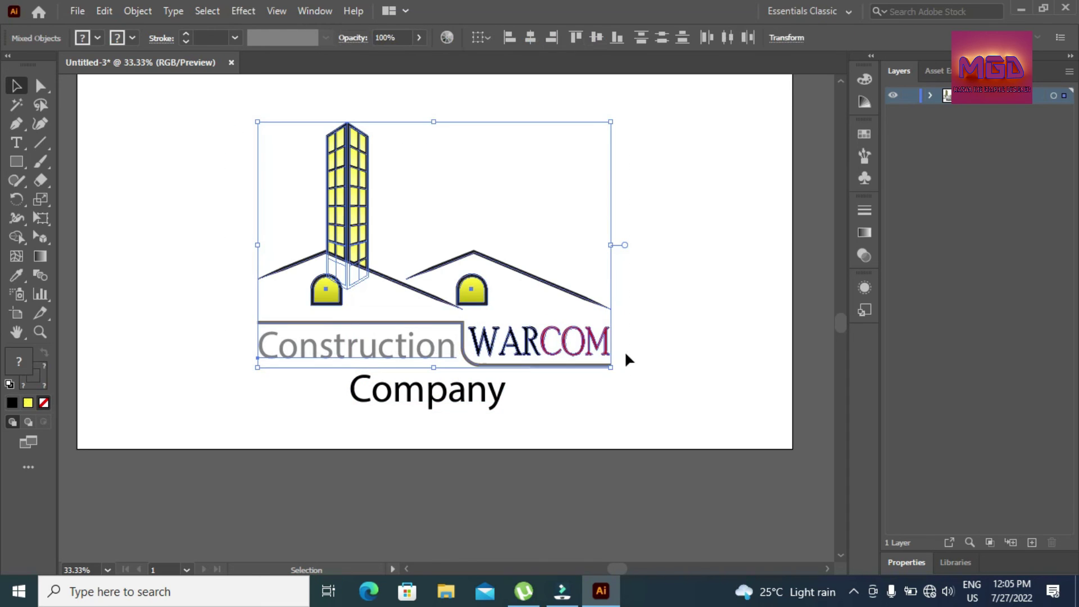
right_click(521, 306)
click(562, 425)
drag(185, 135, 600, 412)
right_click(481, 364)
click(531, 39)
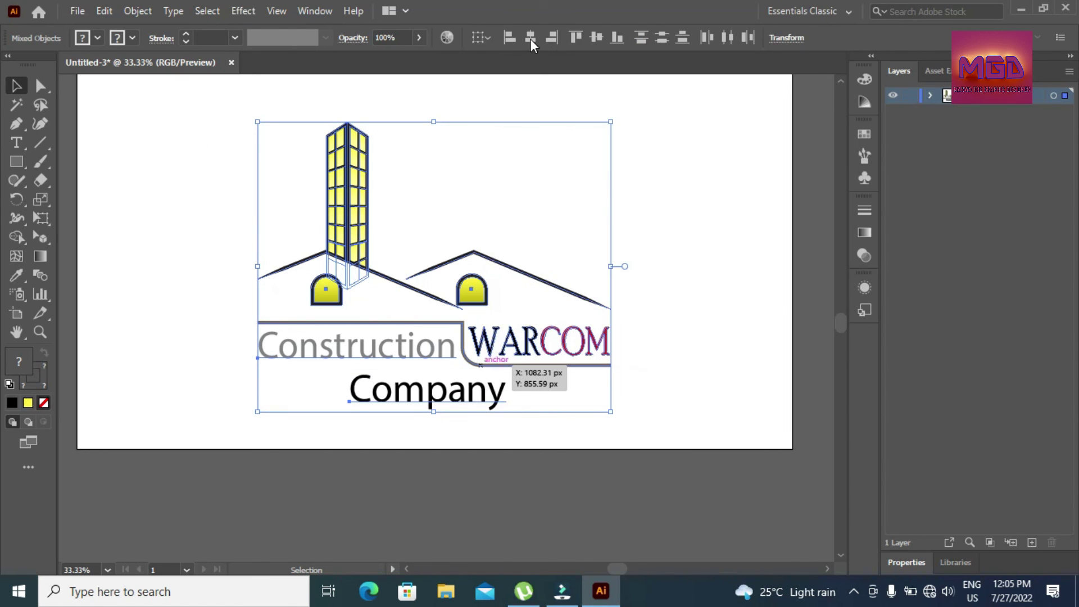
click(531, 37)
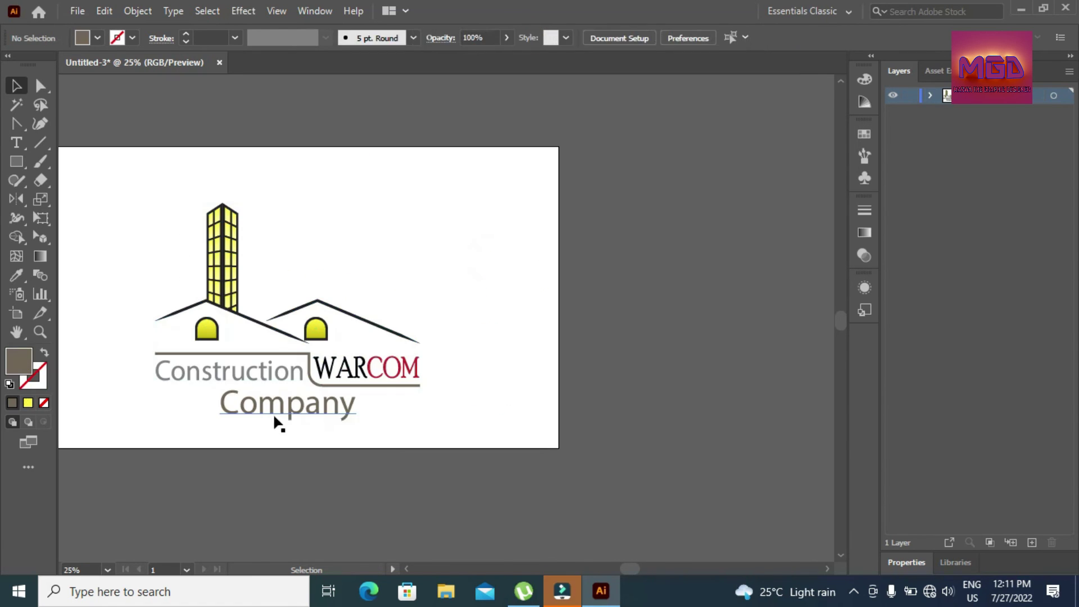
Ungroup the building artwork from the Construction and WARCOM lettering
drag(278, 421, 211, 376)
click(186, 373)
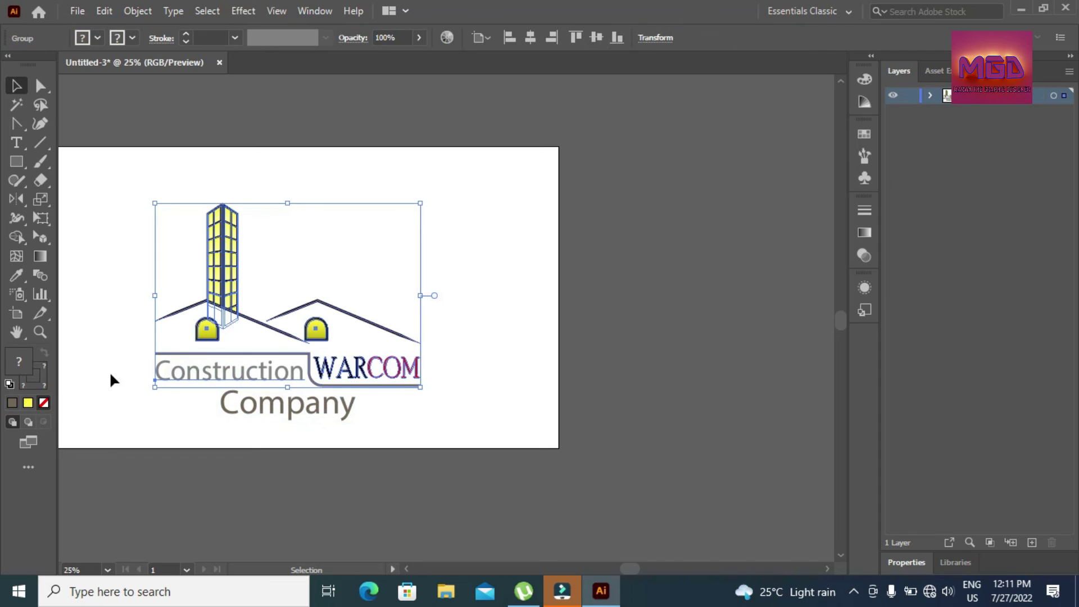
right_click(228, 288)
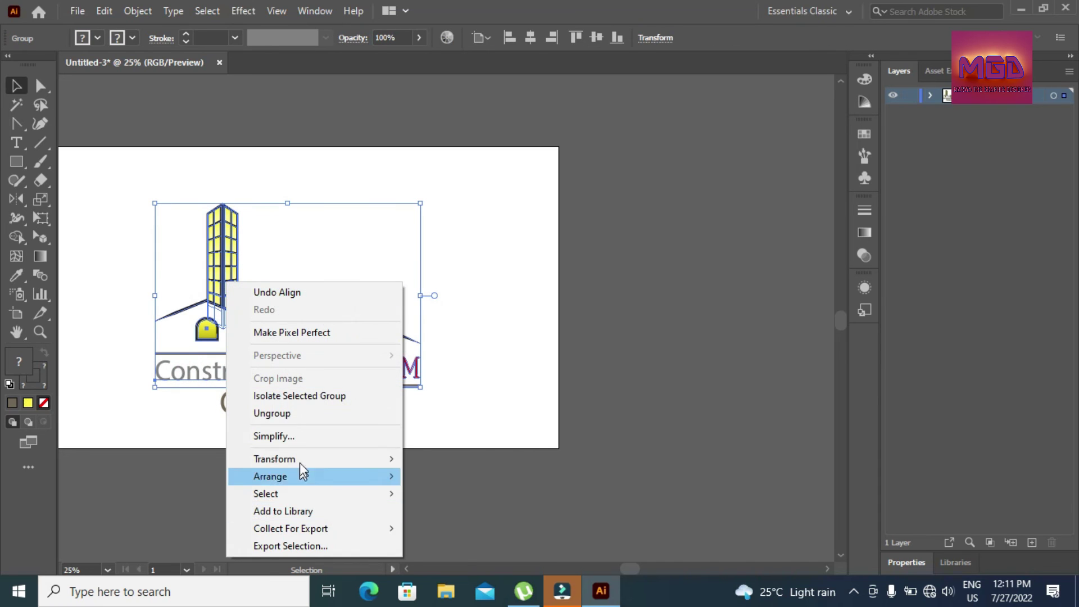
click(299, 410)
click(145, 398)
Fill the Construction text with dark brown
click(163, 378)
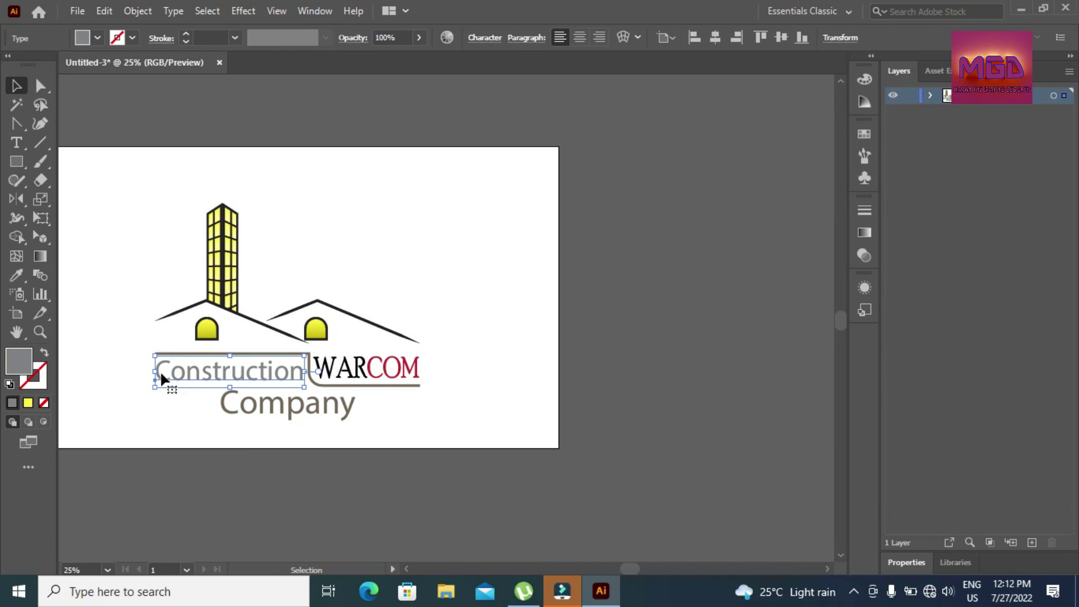
click(100, 37)
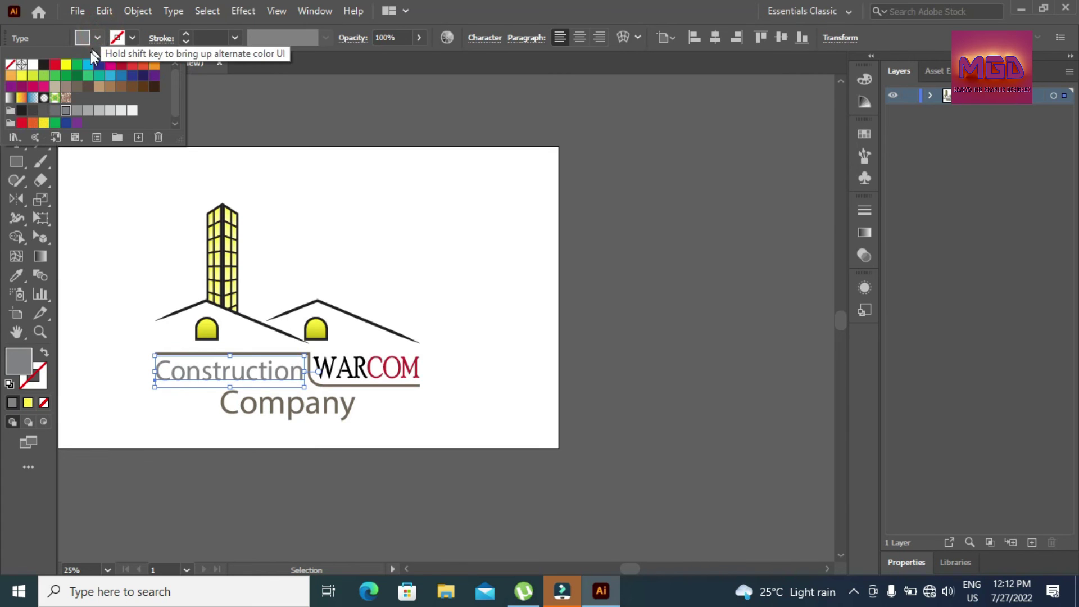
click(85, 88)
click(510, 246)
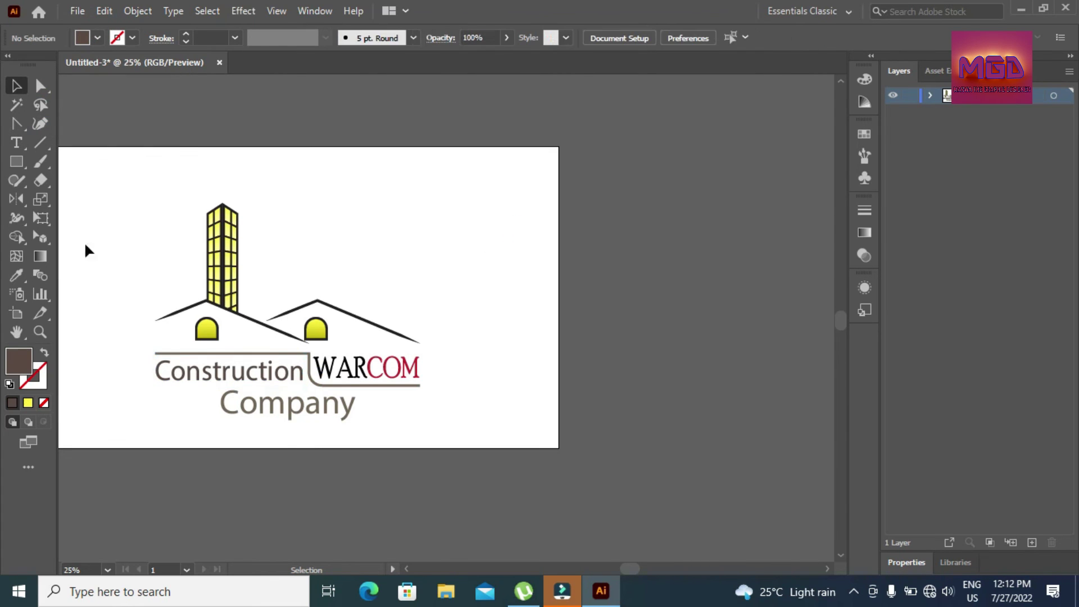
Group the whole logo at about three quarters of its size and center it horizontally and vertically on the artboard
drag(116, 213, 385, 394)
right_click(449, 438)
click(495, 295)
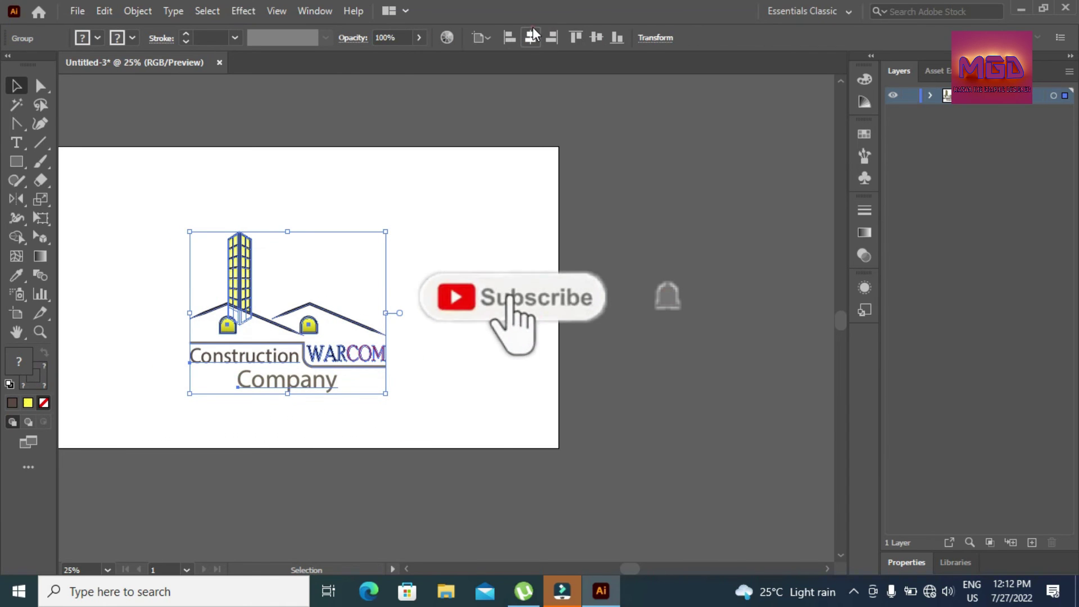
click(597, 37)
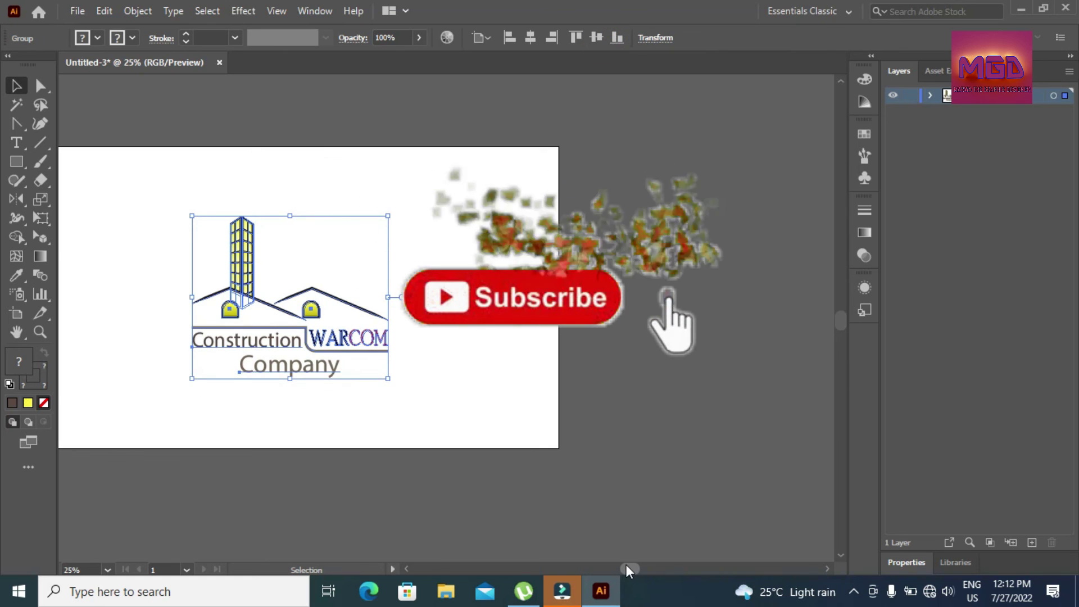
drag(625, 565, 615, 564)
click(583, 403)
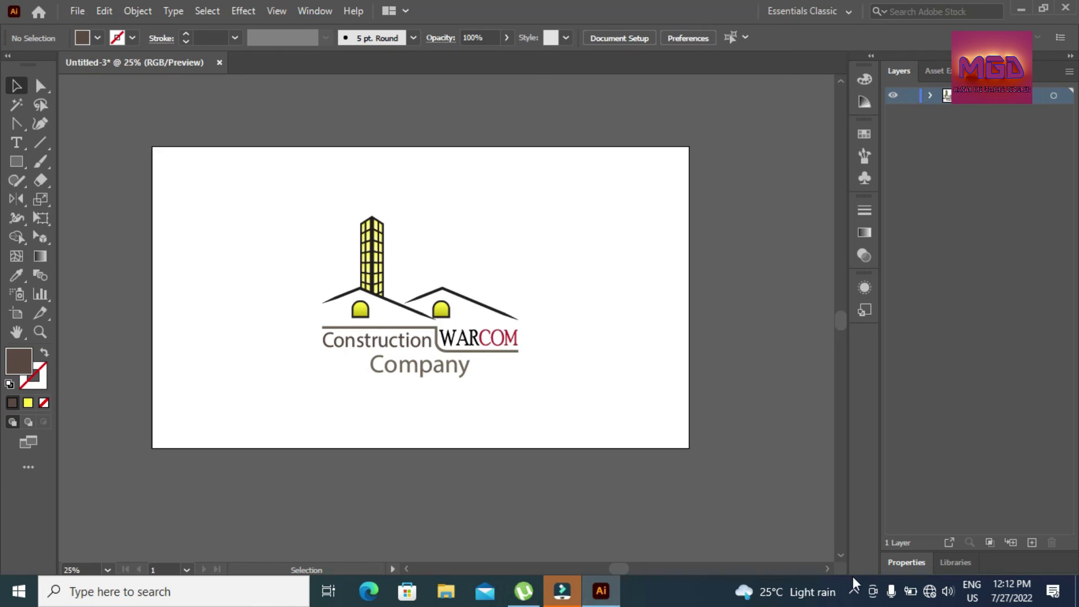
click(859, 593)
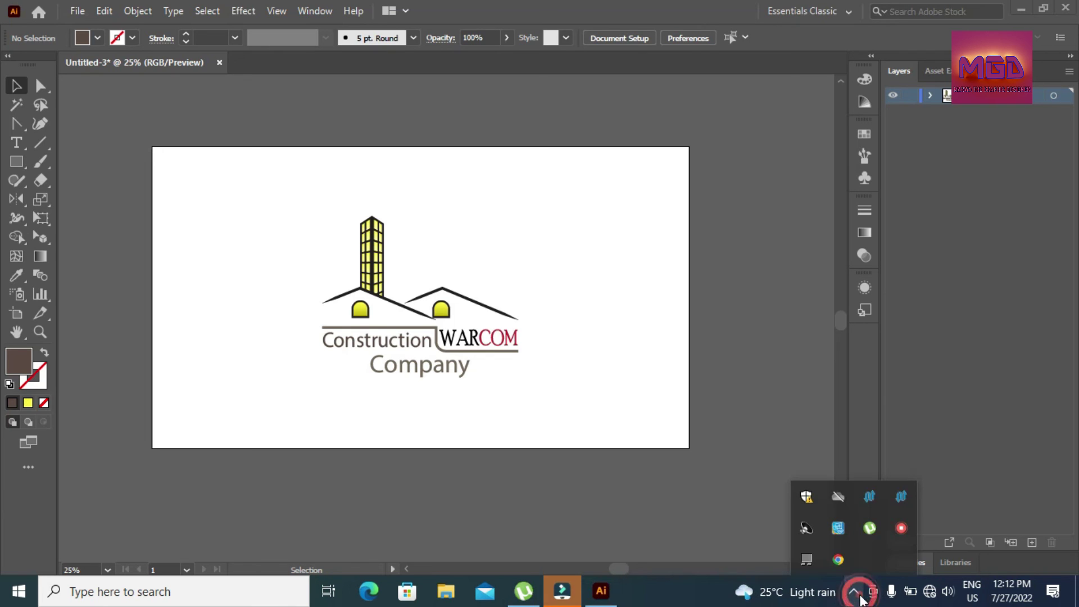
right_click(901, 532)
click(903, 541)
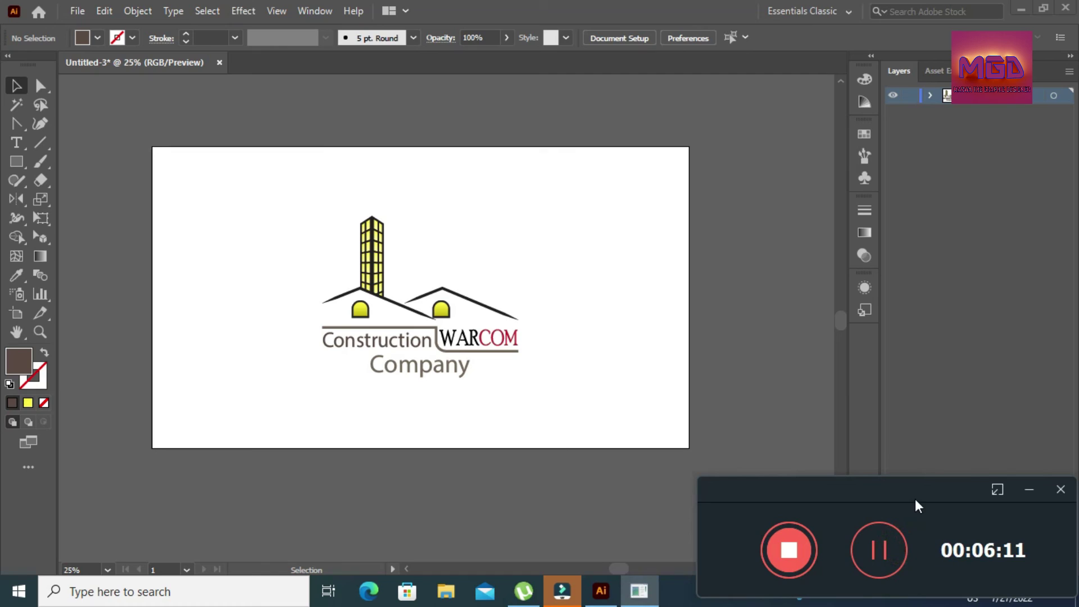